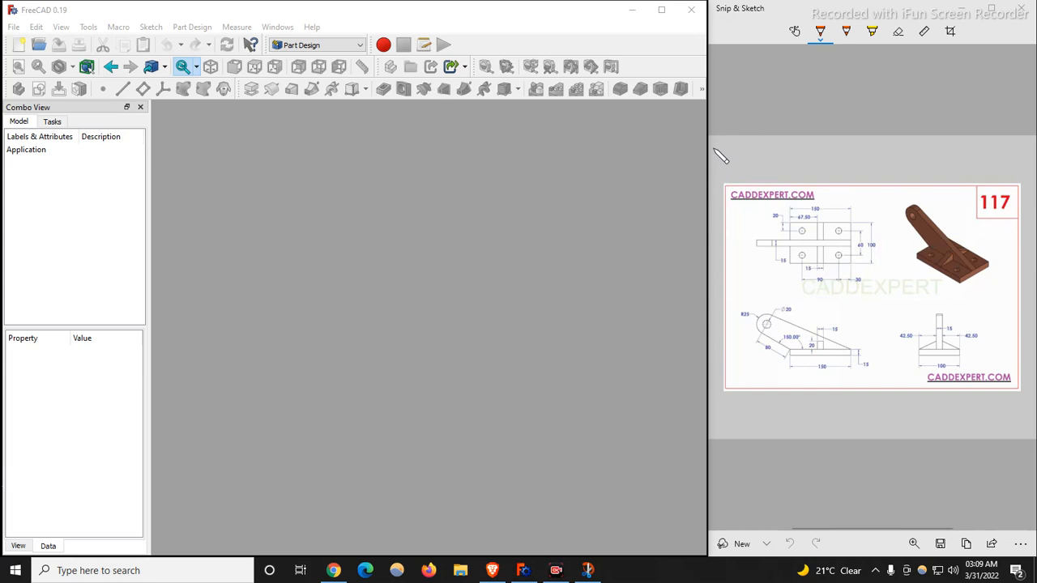
# Create a new document and add a body to it for the bracket
pyautogui.click(876, 238)
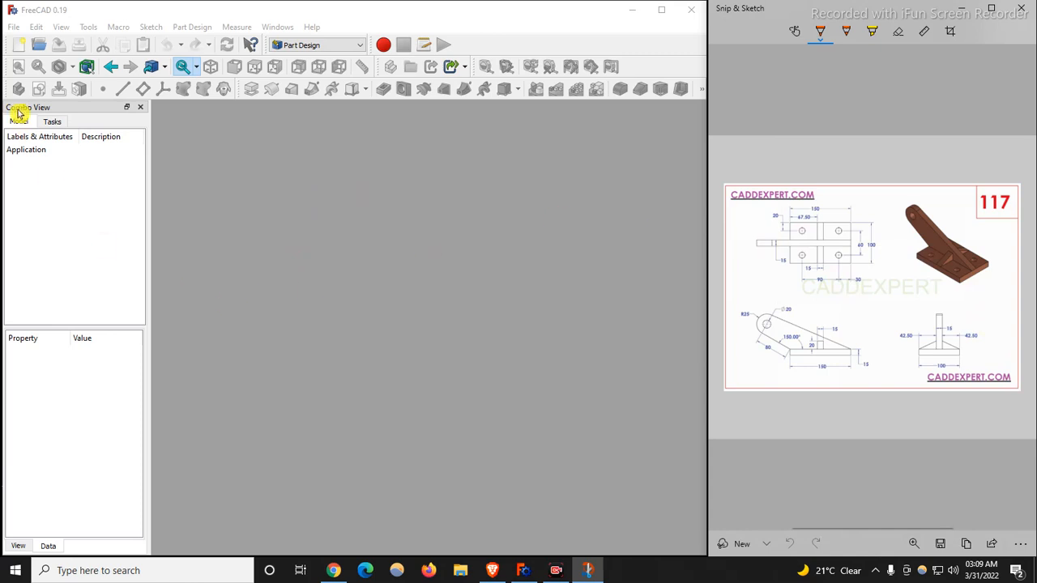
pyautogui.click(20, 45)
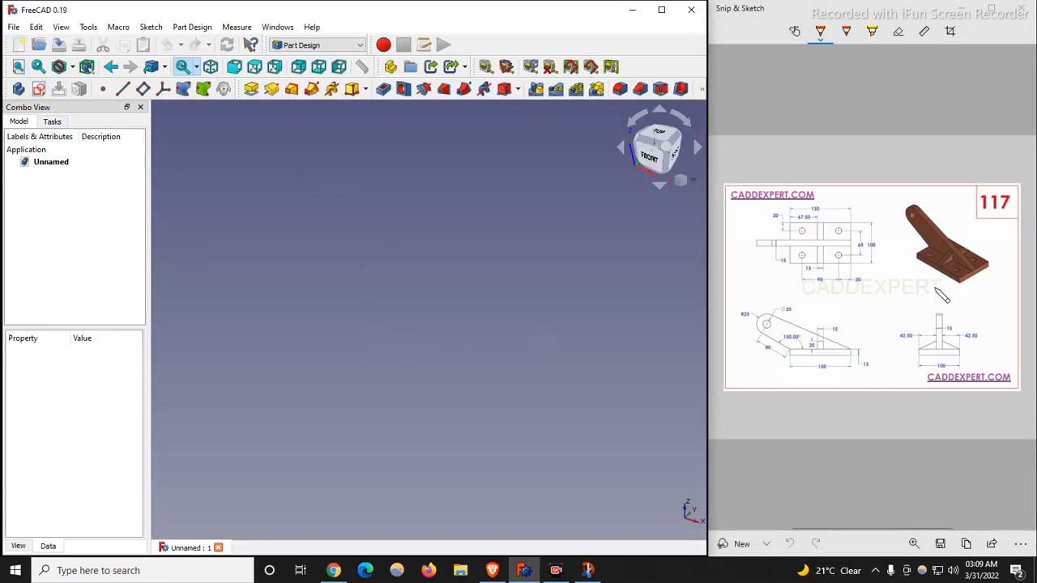
pyautogui.click(923, 250)
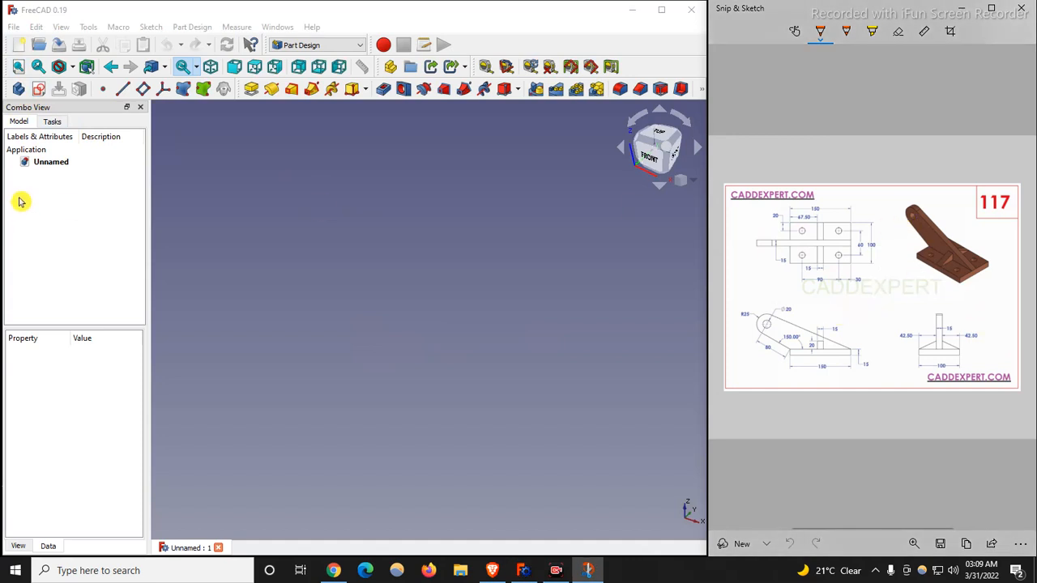
pyautogui.click(49, 122)
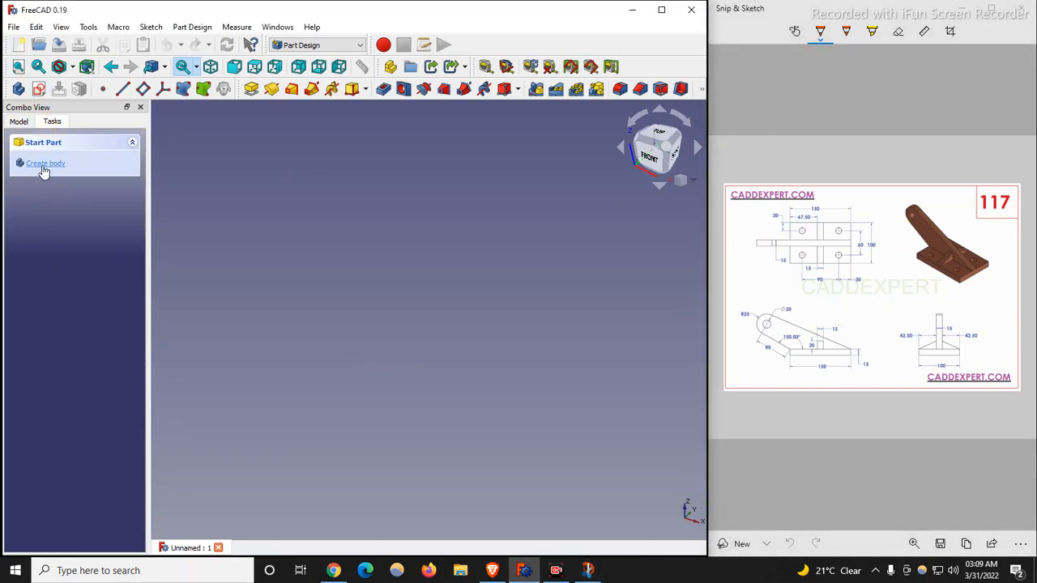
pyautogui.click(44, 166)
# Start a new sketch on the XZ plane
pyautogui.click(38, 168)
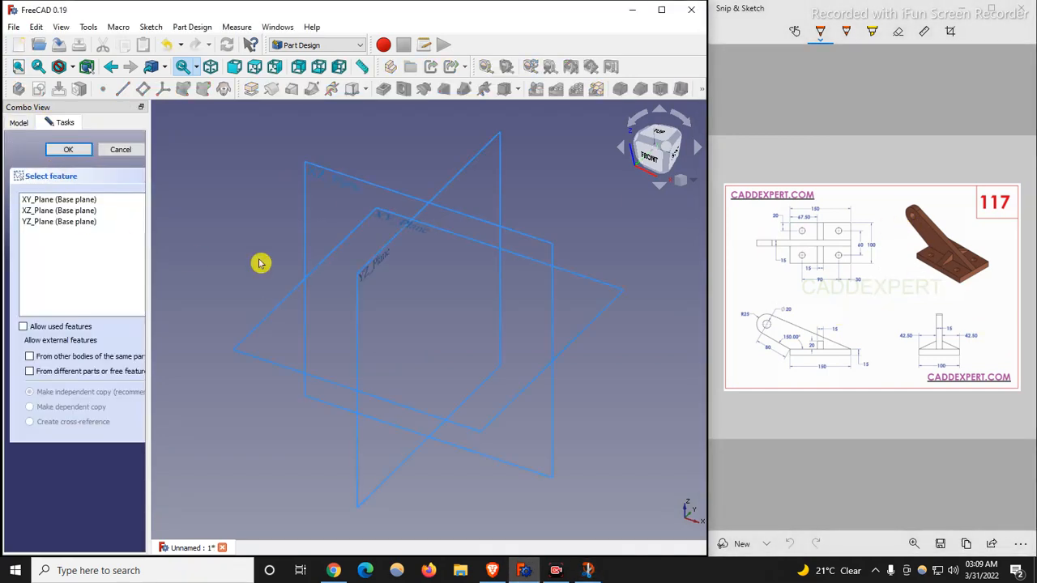
pyautogui.click(354, 180)
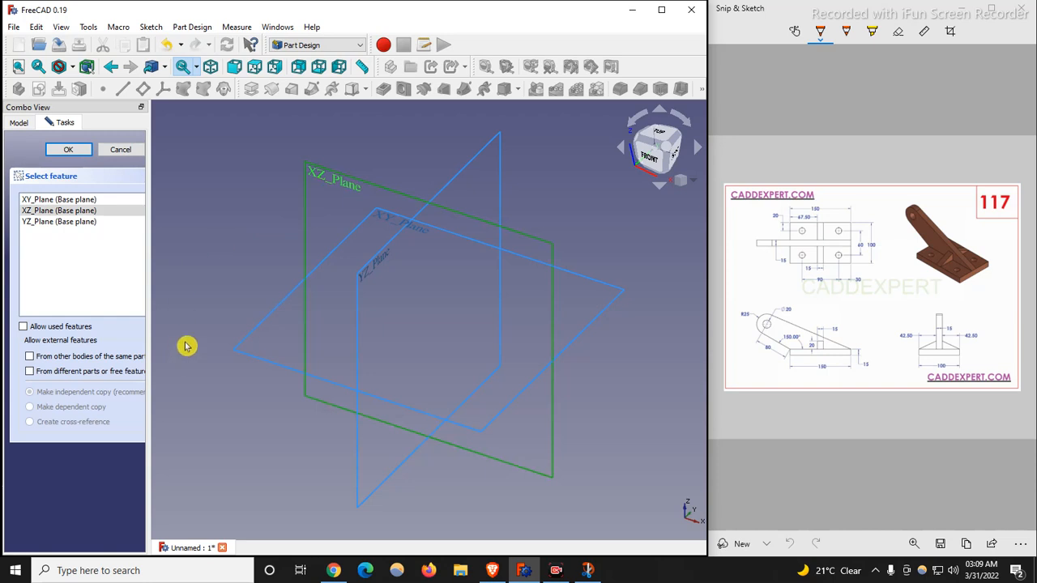
pyautogui.click(70, 149)
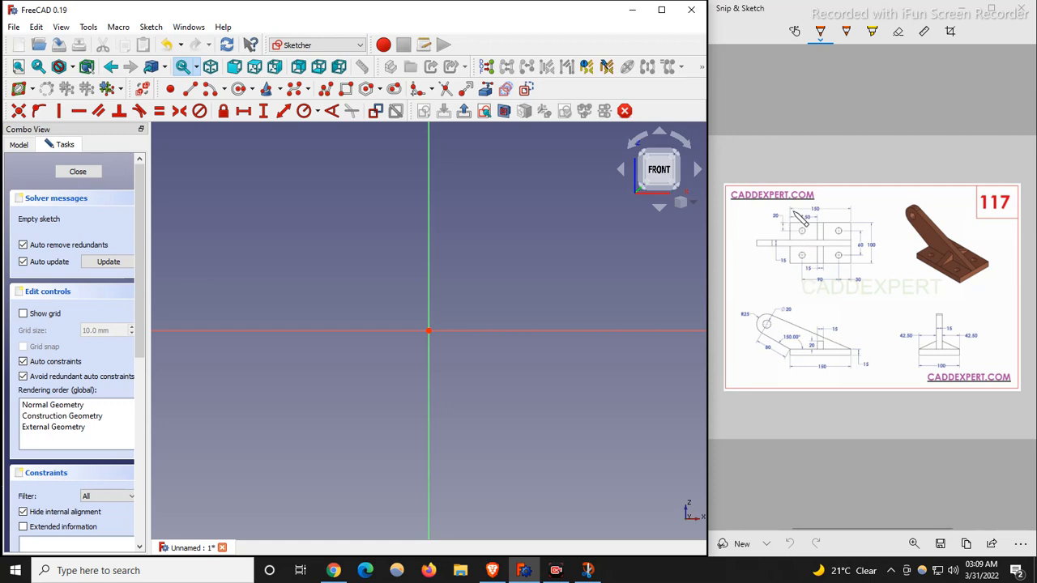
# In Snip & Sketch, mark the base plate outline, its 100, 150 and 15 dimensions, and the origin axes on the reference drawing
pyautogui.click(782, 230)
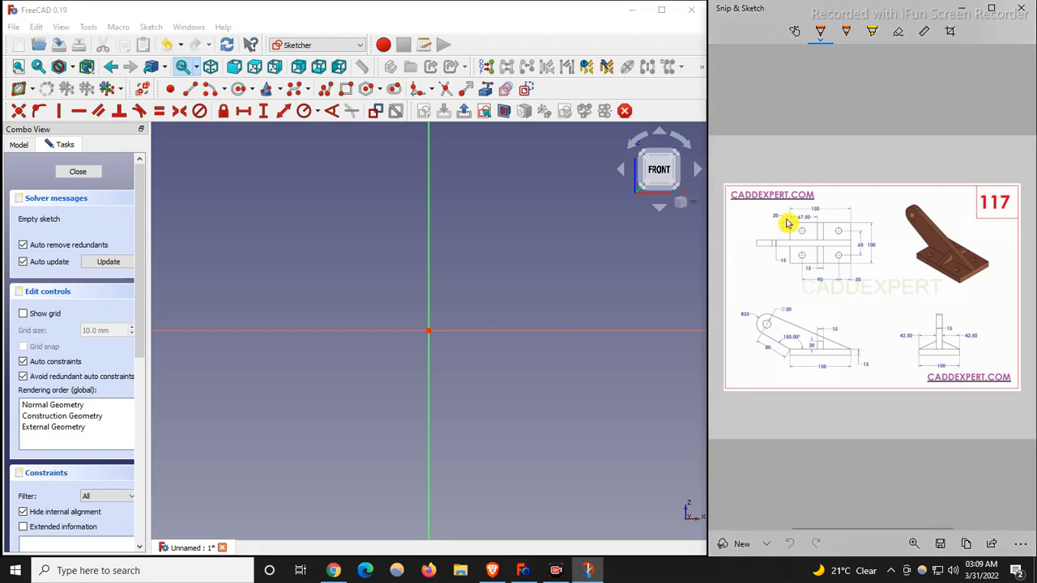
pyautogui.moveTo(787, 219)
pyautogui.mouseDown()
pyautogui.moveTo(788, 259)
pyautogui.moveTo(820, 270)
pyautogui.moveTo(868, 270)
pyautogui.moveTo(842, 214)
pyautogui.moveTo(863, 224)
pyautogui.moveTo(865, 274)
pyautogui.mouseUp()
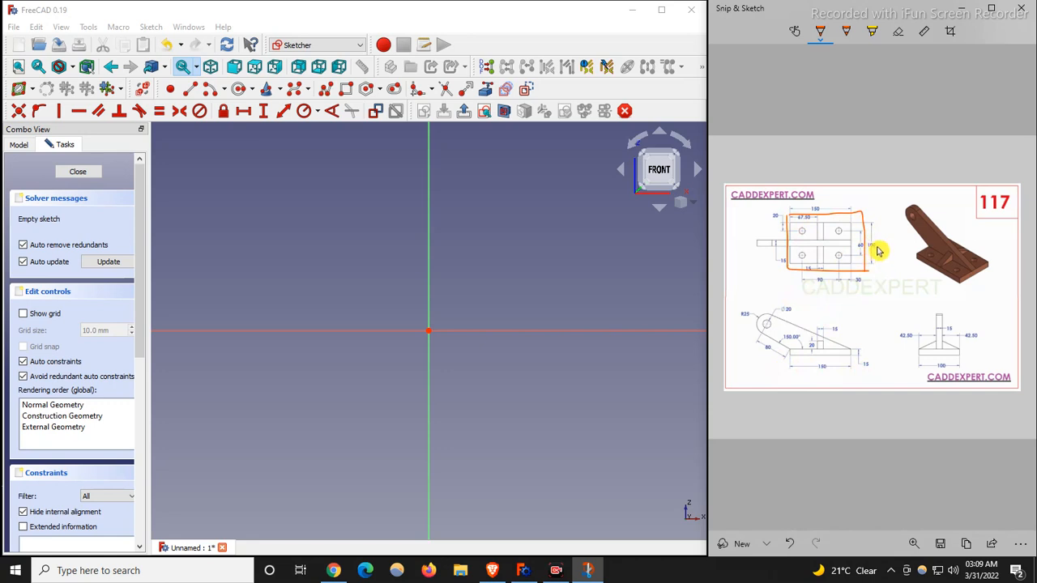
pyautogui.moveTo(874, 239); pyautogui.dragTo(883, 234)
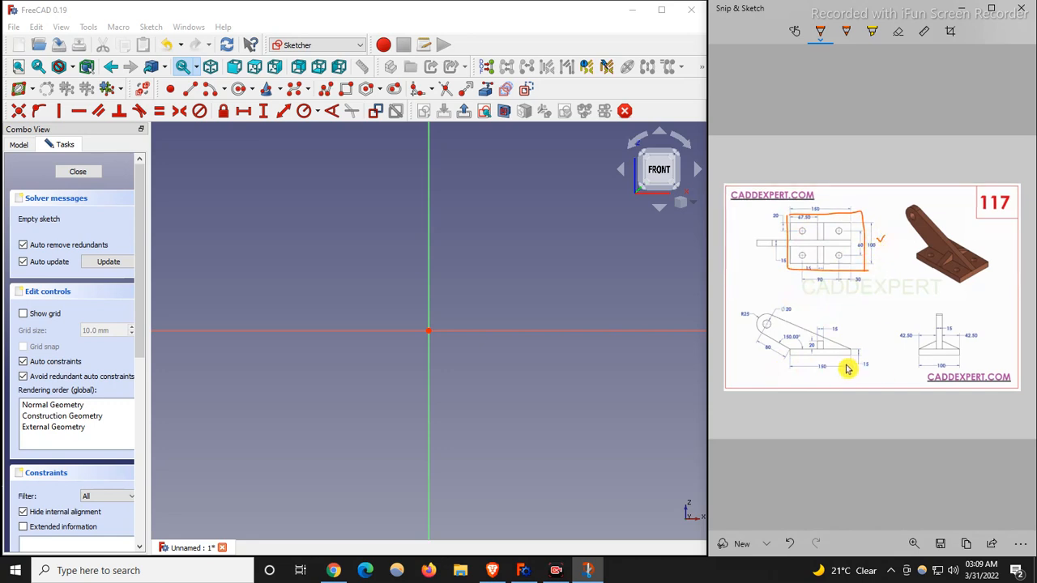
pyautogui.moveTo(819, 369); pyautogui.dragTo(877, 351)
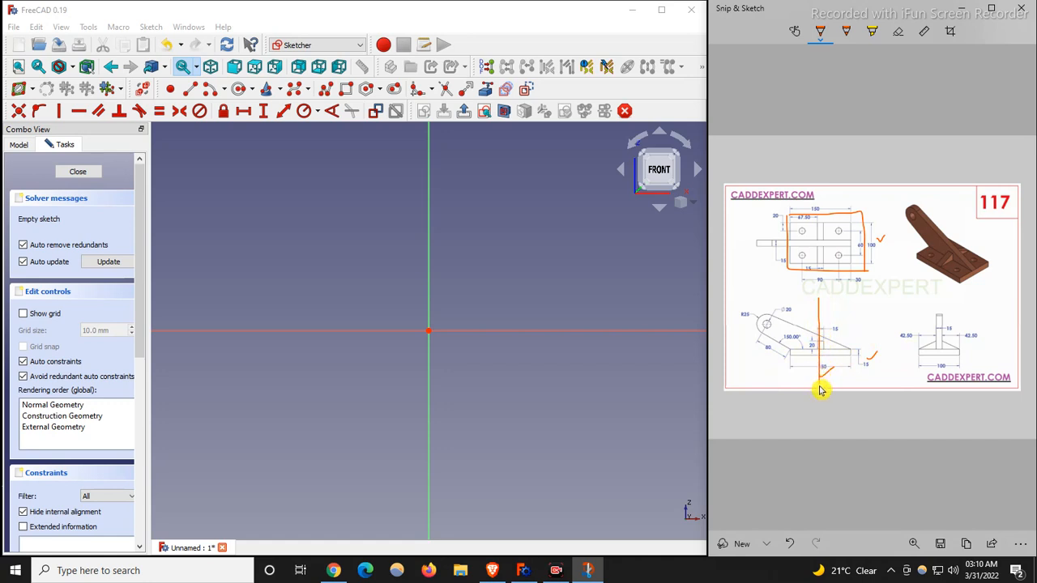
pyautogui.moveTo(751, 355); pyautogui.dragTo(885, 355)
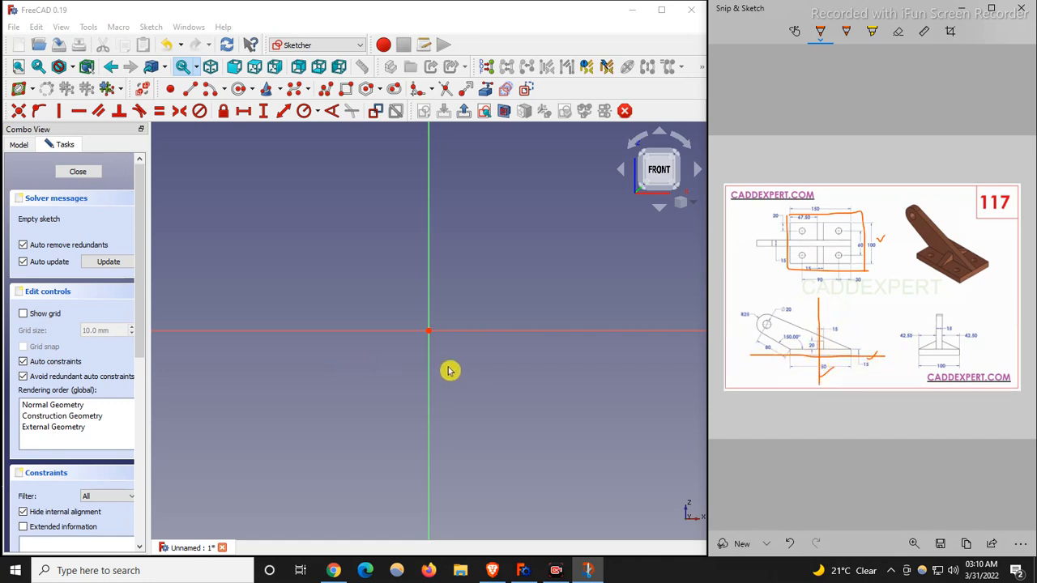
# In FreeCAD, sketch a horizontal rectangle about 95 mm wide above the origin, spanning the vertical axis
pyautogui.click(346, 89)
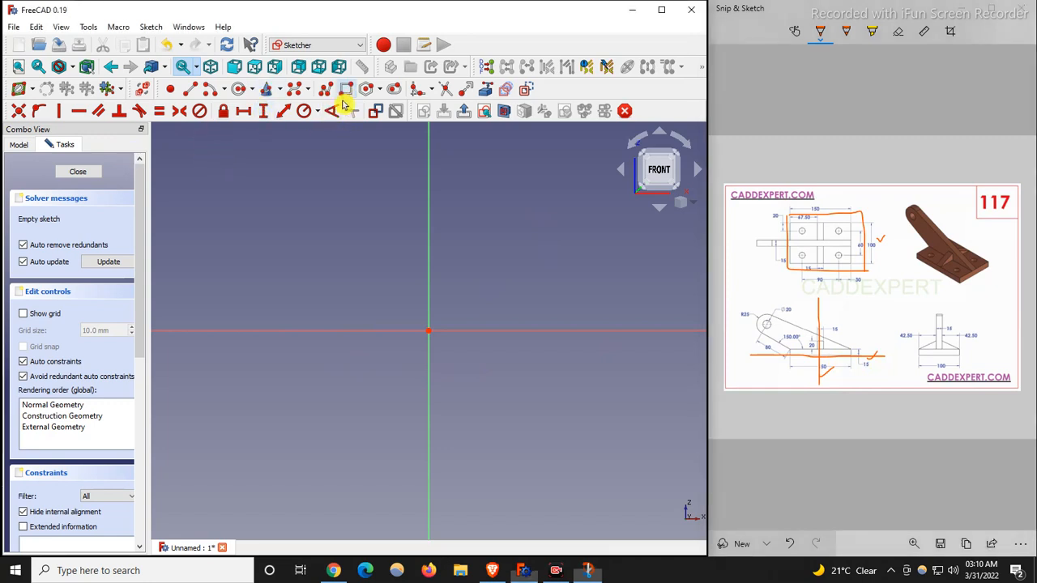
pyautogui.click(222, 227)
pyautogui.click(619, 307)
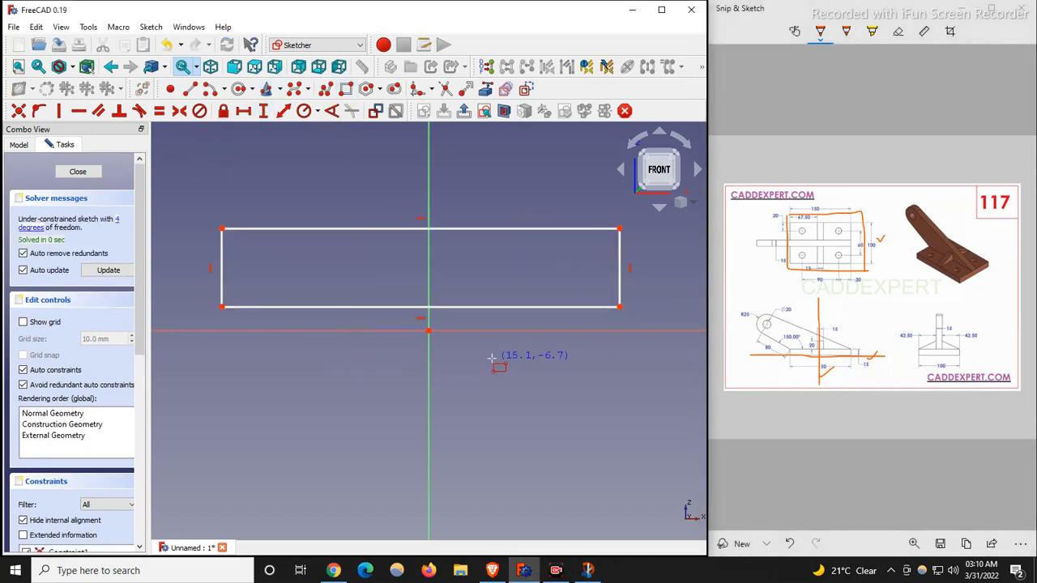
# Constrain the rectangle's bottom edge to pass through the sketch origin
pyautogui.click(468, 306)
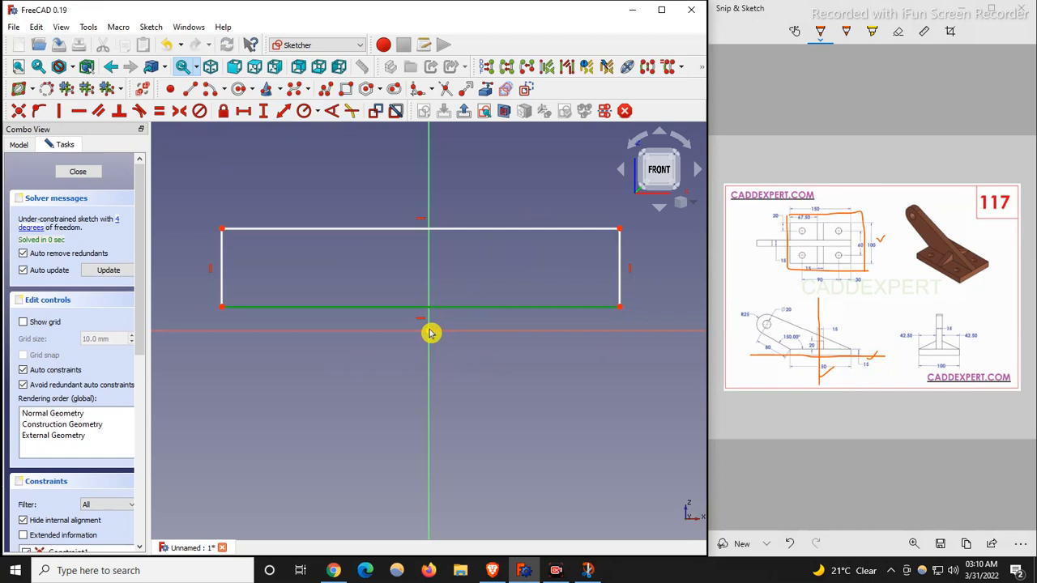
pyautogui.click(428, 331)
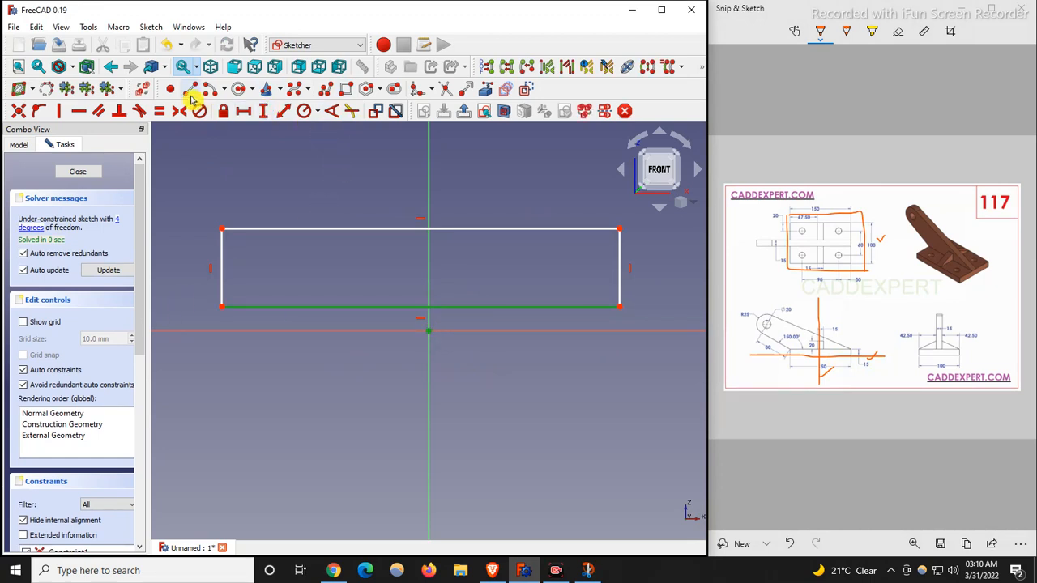
pyautogui.click(38, 111)
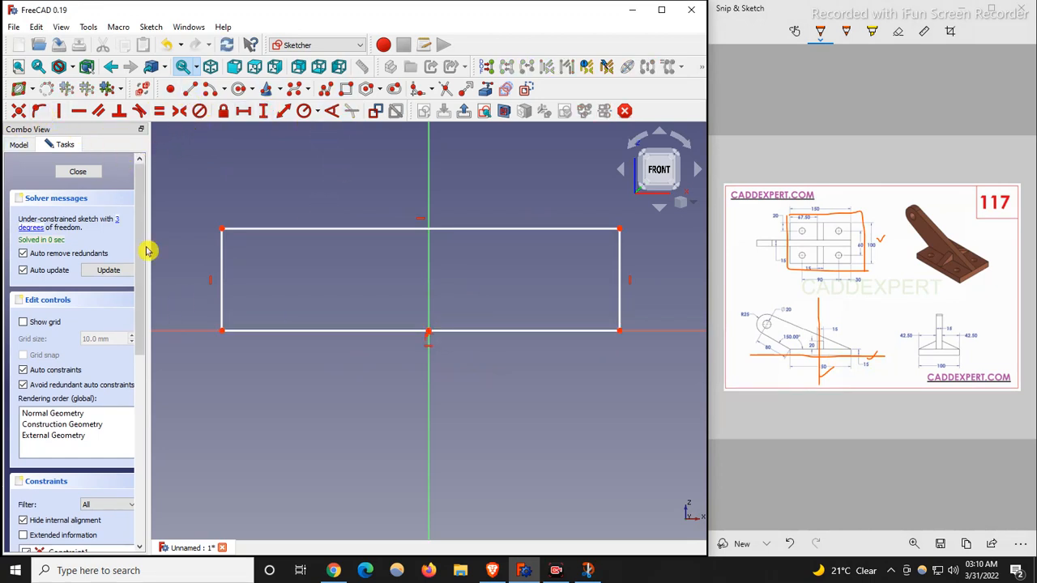
pyautogui.click(491, 331)
pyautogui.click(600, 417)
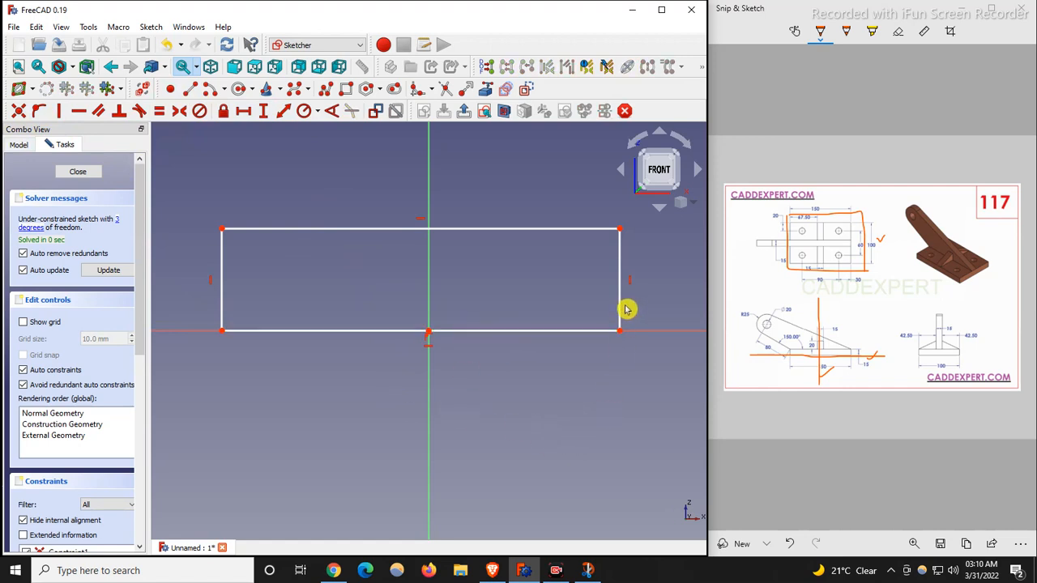
# Erase the pen marks from the reference drawing and constrain the rectangle's height to 15 mm
pyautogui.click(622, 308)
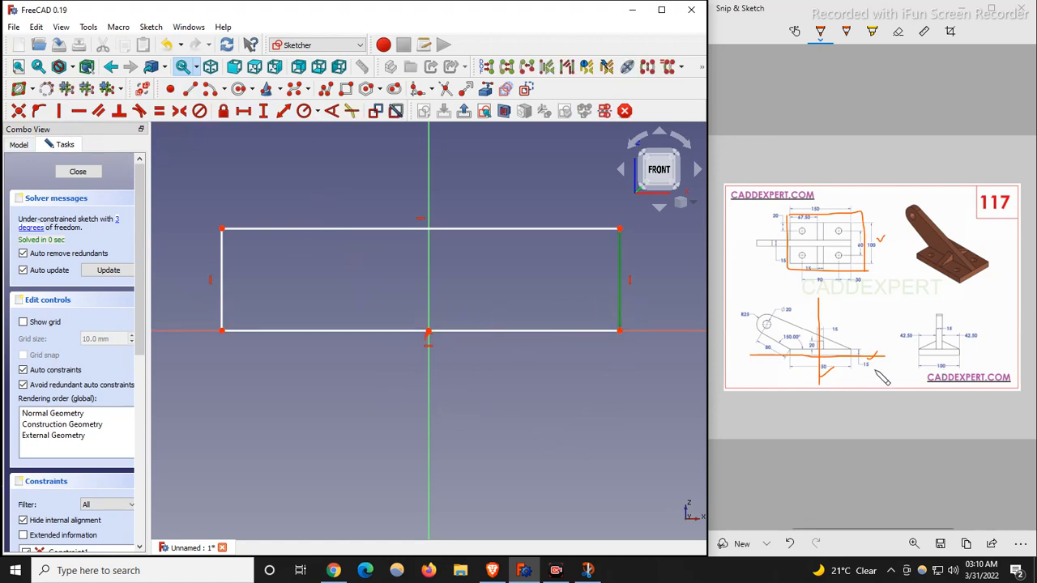
pyautogui.click(850, 310)
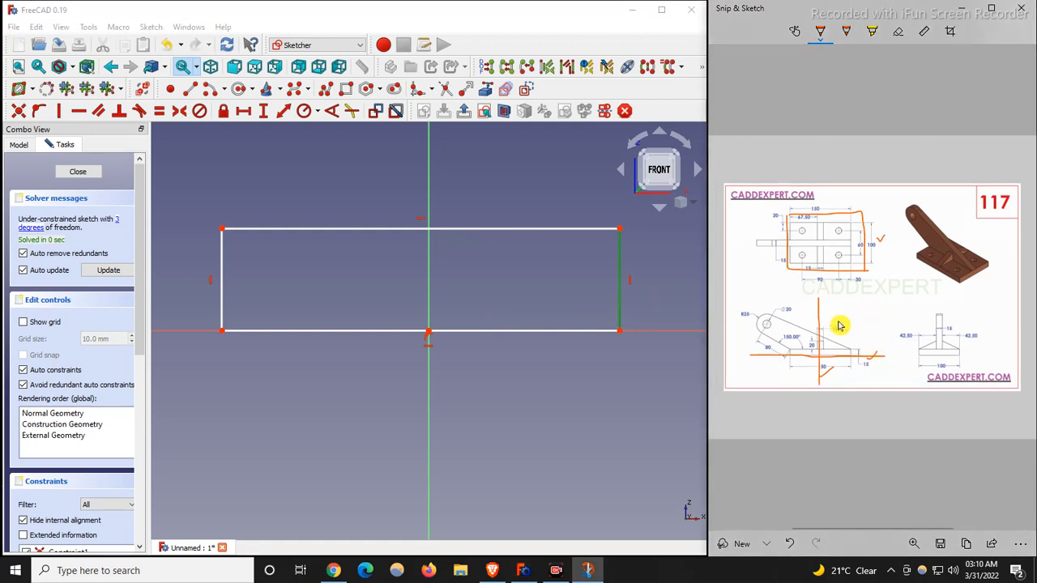
pyautogui.click(897, 31)
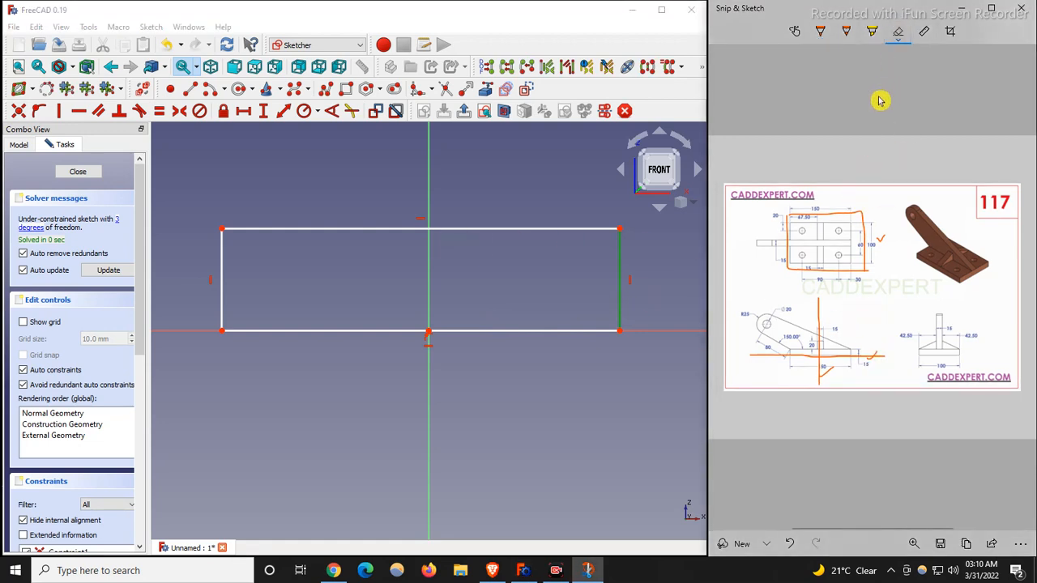
pyautogui.moveTo(851, 213)
pyautogui.mouseDown()
pyautogui.moveTo(770, 310)
pyautogui.moveTo(742, 363)
pyautogui.mouseUp()
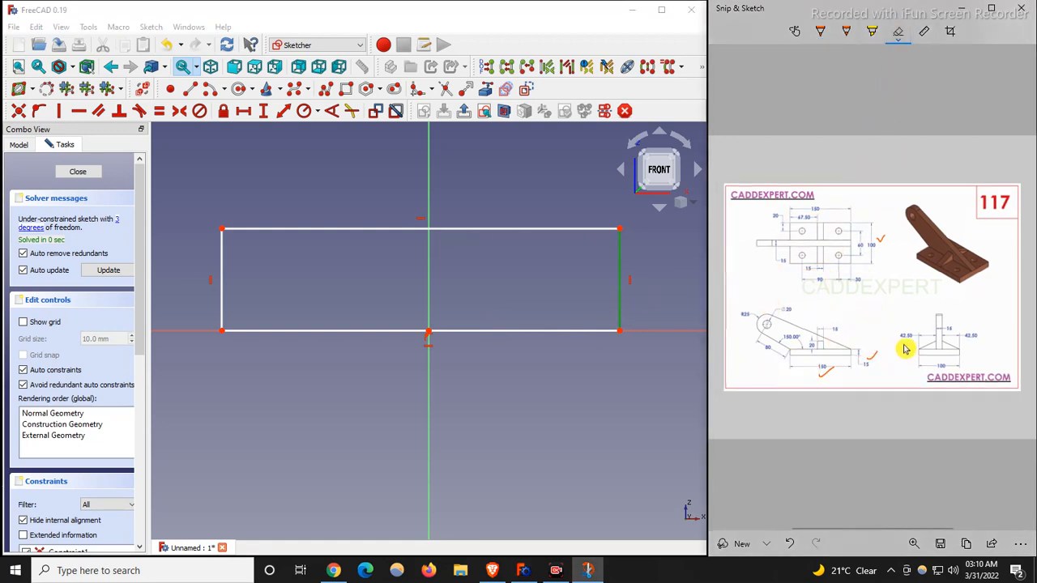
pyautogui.moveTo(863, 366)
pyautogui.mouseDown()
pyautogui.moveTo(887, 335)
pyautogui.moveTo(873, 307)
pyautogui.moveTo(886, 259)
pyautogui.mouseUp()
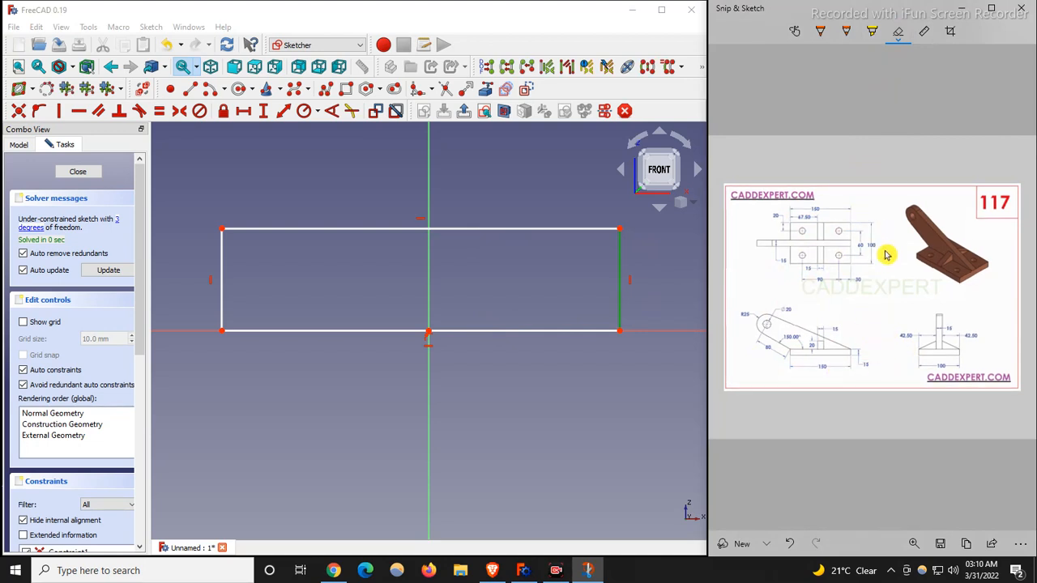
pyautogui.click(264, 113)
pyautogui.write('15')
pyautogui.press('Return')
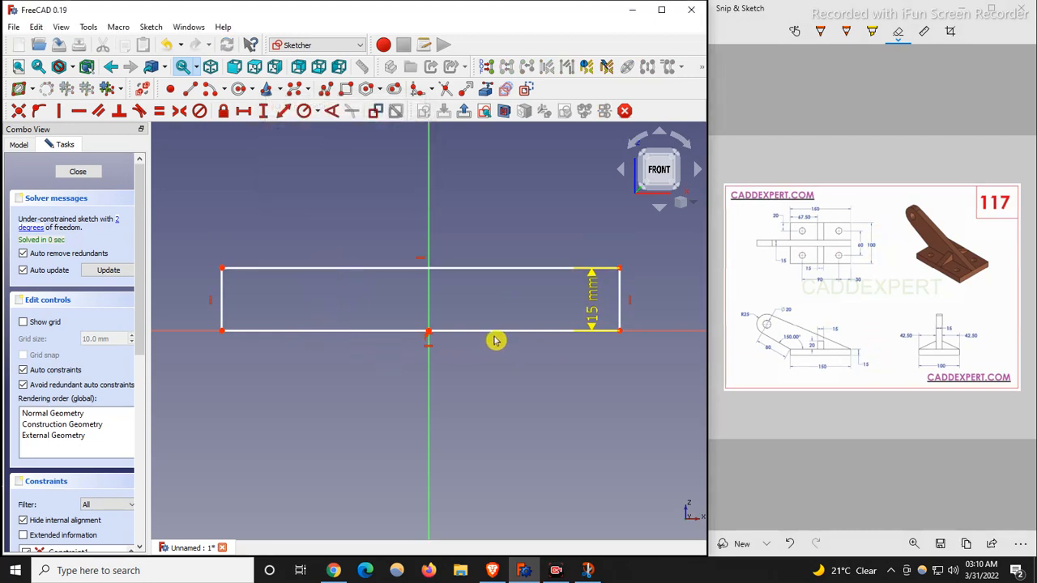
# Constrain the rectangle's horizontal length to 150 mm using its bottom edge
pyautogui.click(498, 332)
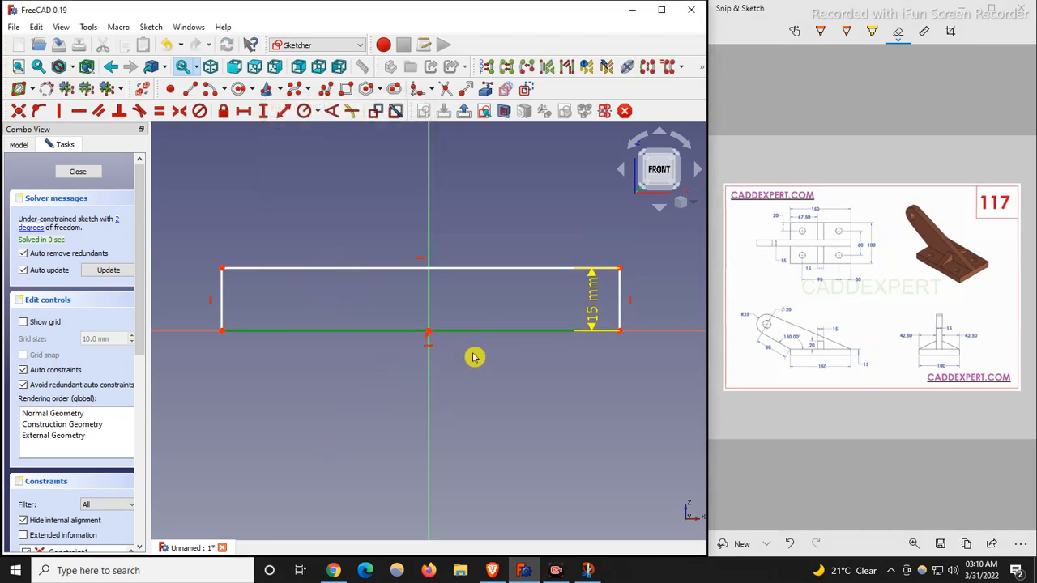
pyautogui.click(246, 112)
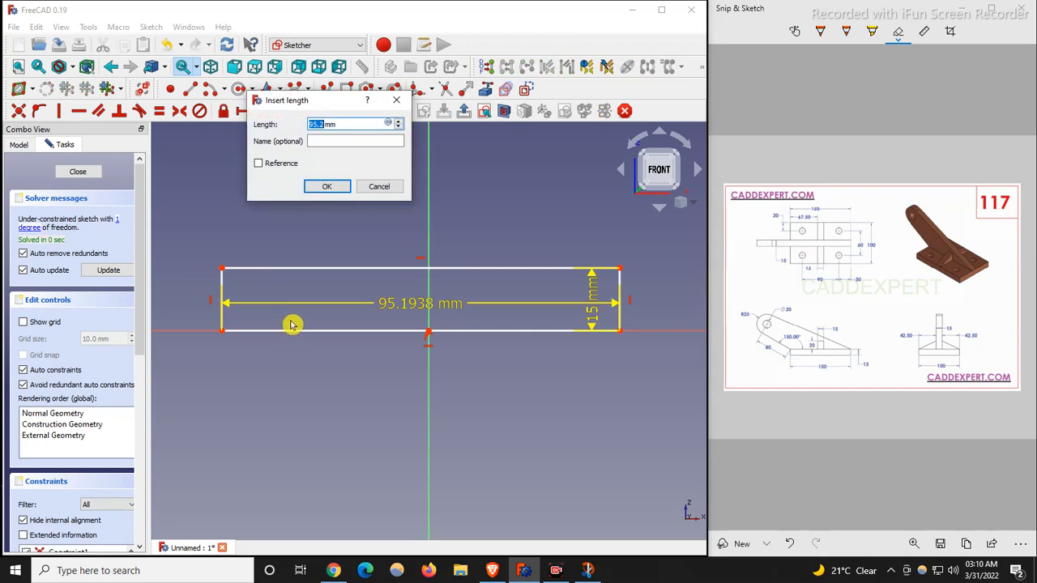
pyautogui.write('150')
pyautogui.press('Return')
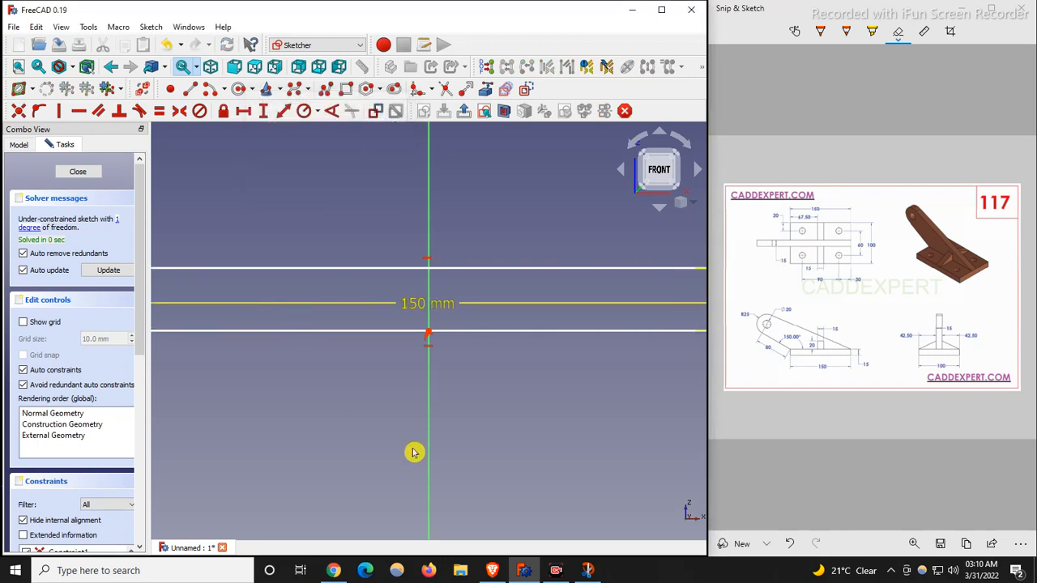
# Reposition the length dimension below the rectangle and the height dimension beyond its outer edge
pyautogui.scroll(-3, 477, 335)
pyautogui.scroll(2, 436, 330)
pyautogui.moveTo(424, 315)
pyautogui.mouseDown()
pyautogui.moveTo(470, 316)
pyautogui.moveTo(476, 389)
pyautogui.mouseUp()
pyautogui.moveTo(594, 309); pyautogui.dragTo(650, 259)
# Make the rectangle's two bottom corners symmetric about the vertical axis and close the sketch
pyautogui.click(619, 332)
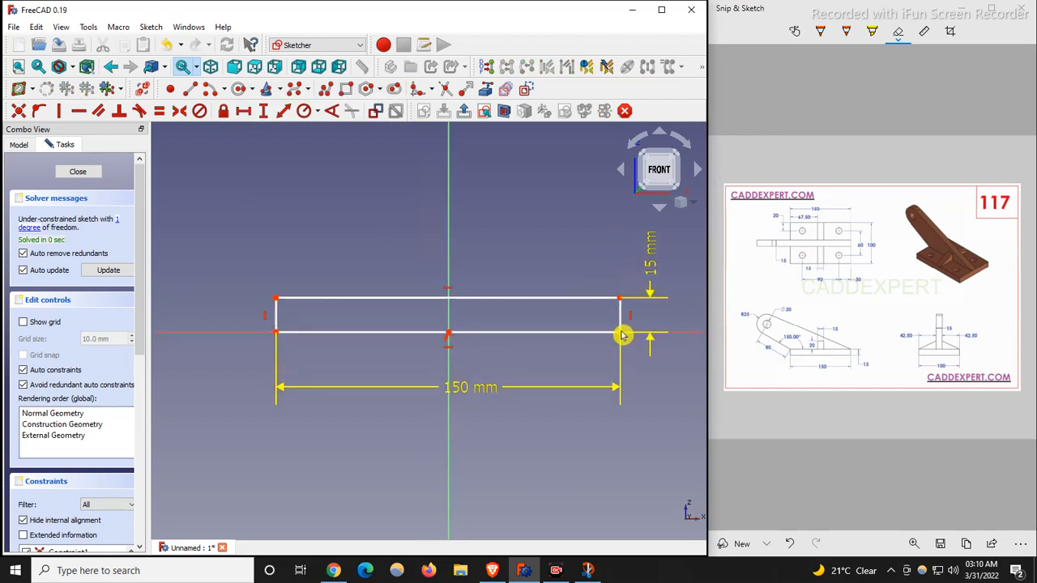
pyautogui.click(276, 333)
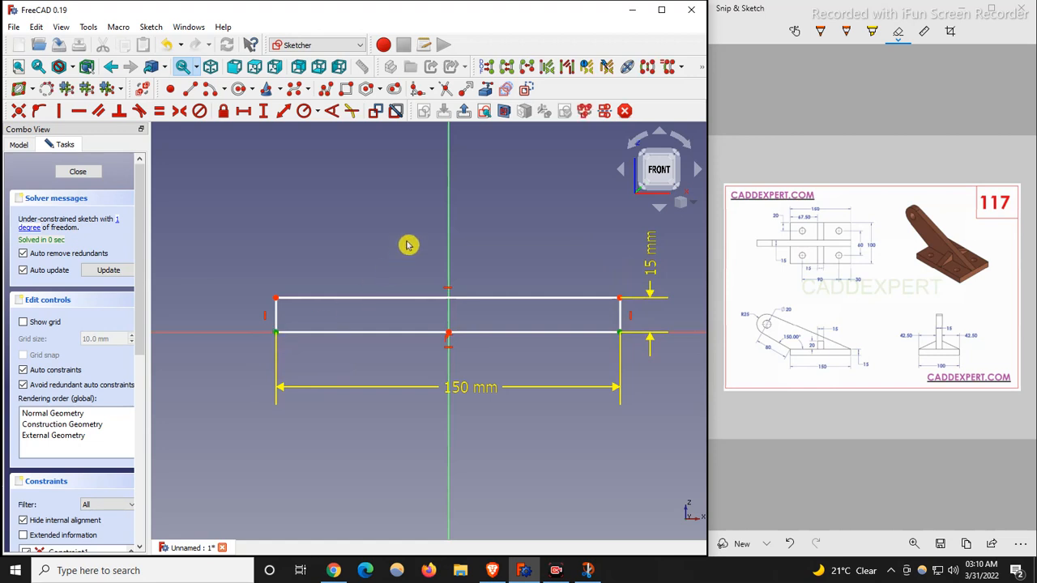
pyautogui.click(451, 220)
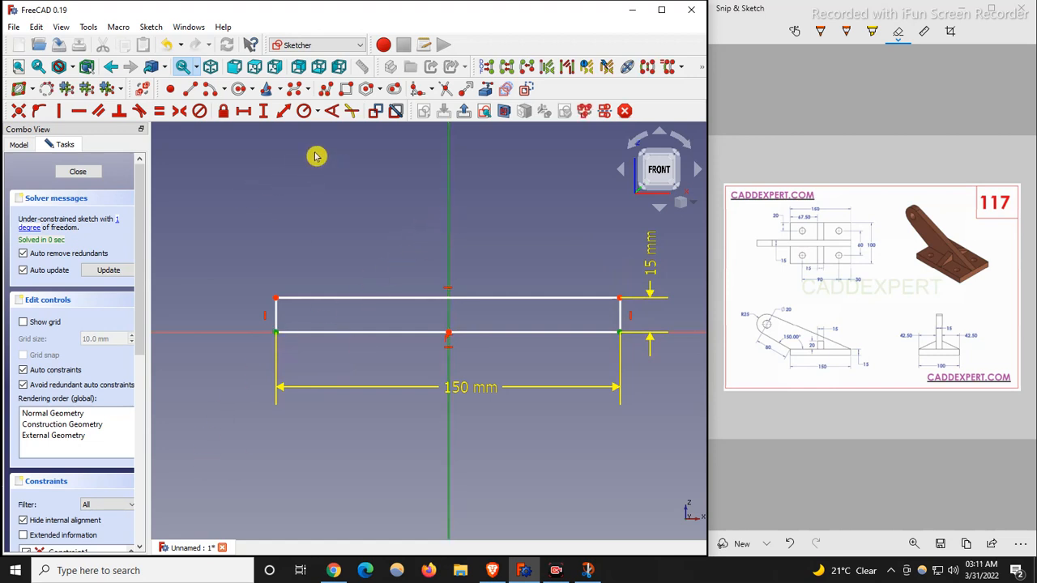
pyautogui.click(183, 114)
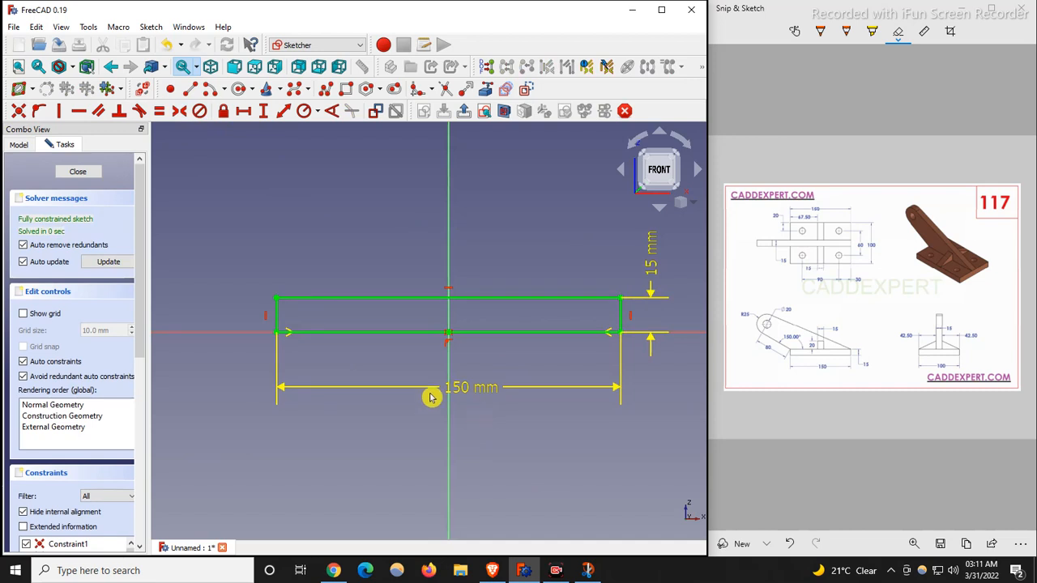
pyautogui.click(81, 173)
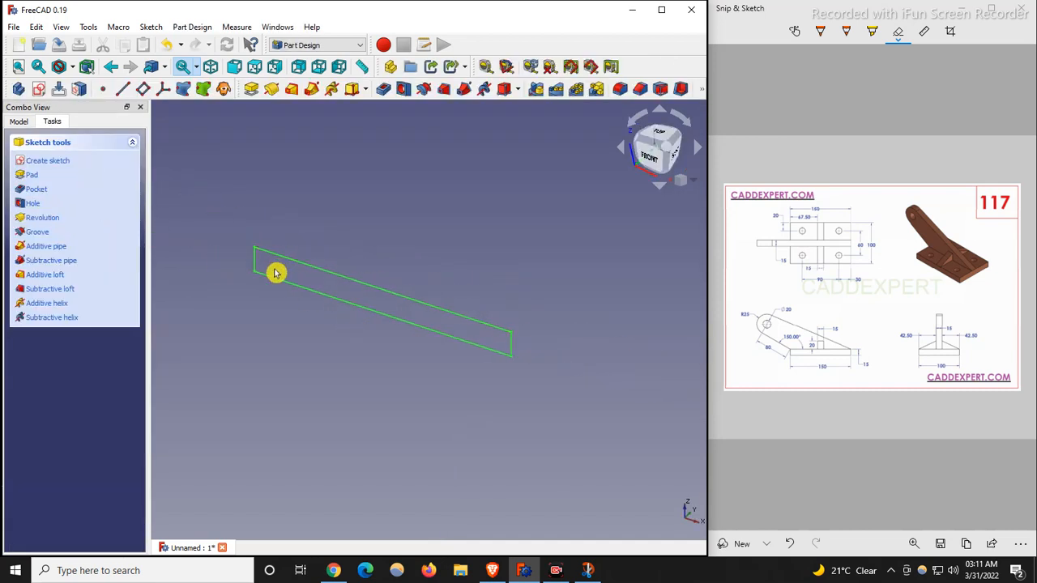
# Pad the 150 × 15 mm rectangle 100 mm, symmetric to its sketch plane, to form the base plate
pyautogui.click(251, 90)
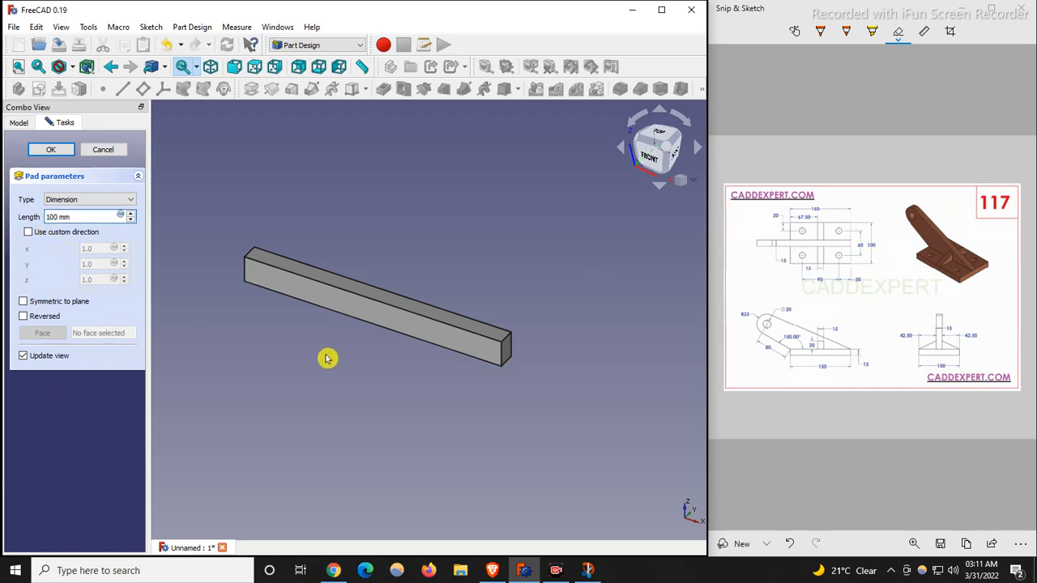
pyautogui.click(247, 381)
pyautogui.click(84, 203)
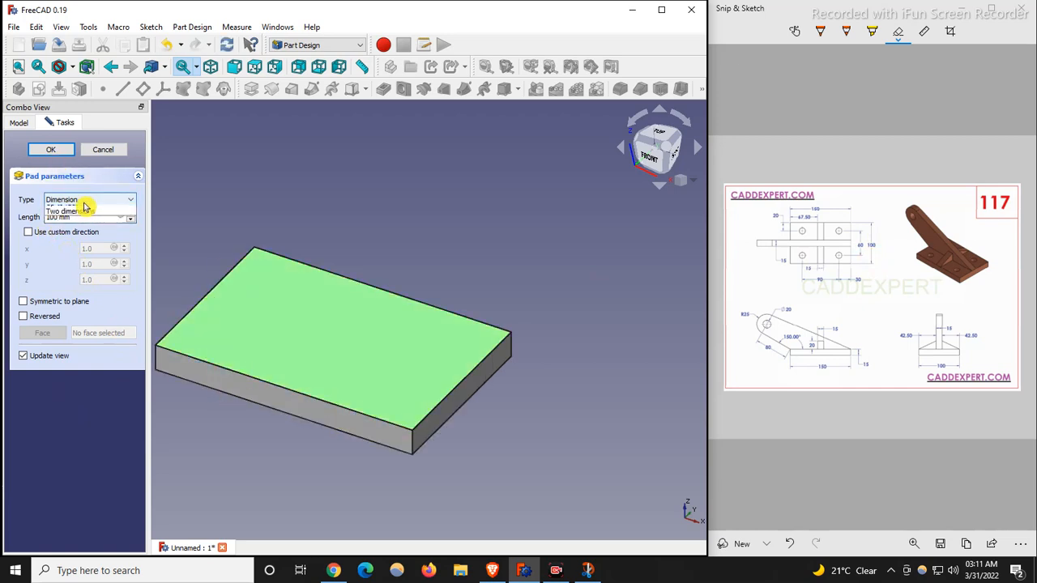
pyautogui.click(84, 209)
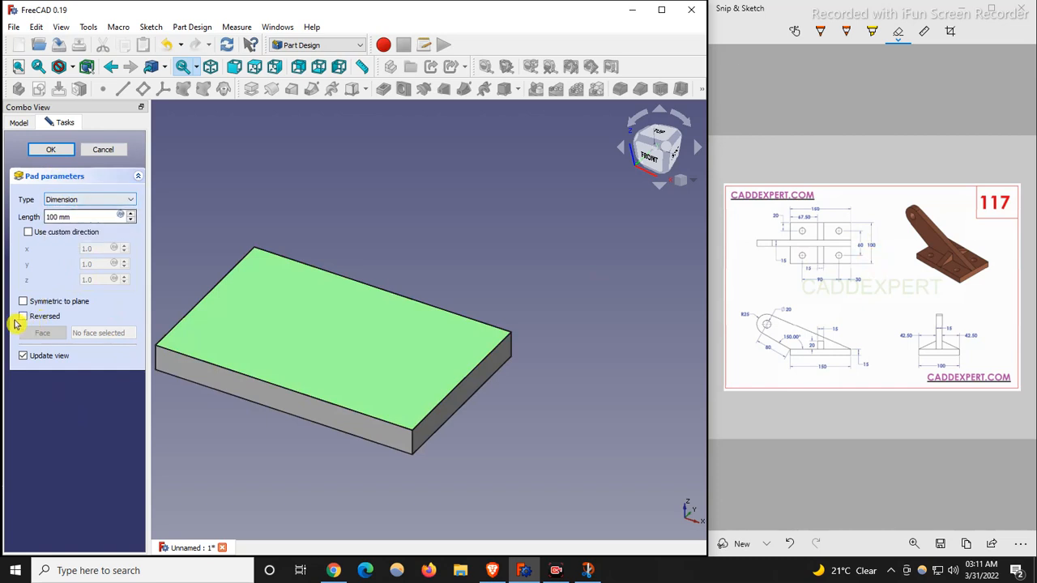
pyautogui.click(23, 301)
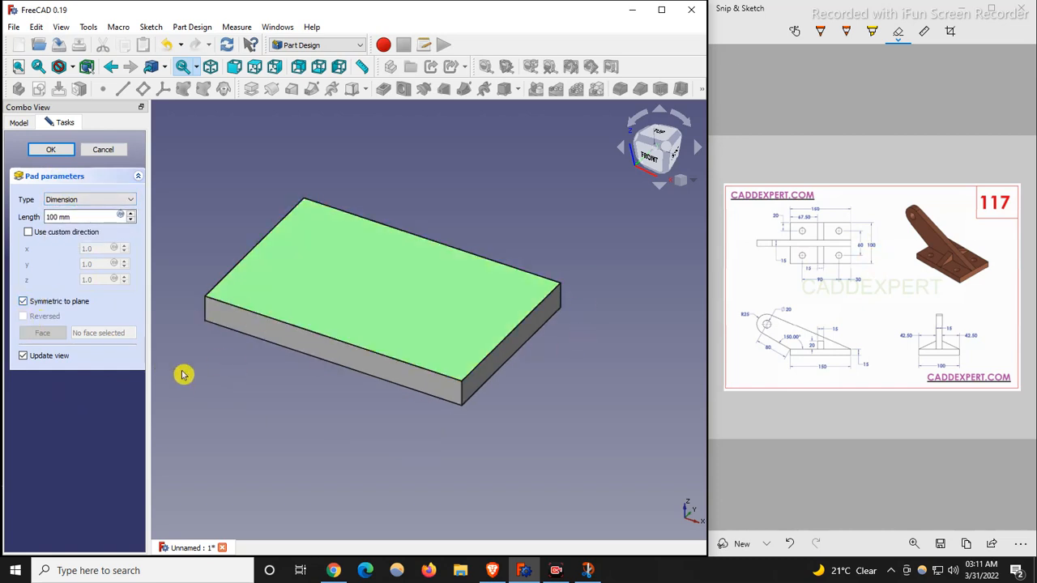
pyautogui.click(53, 149)
# Temporarily show the origin planes and check from above how the base plate sits on the axes
pyautogui.click(18, 121)
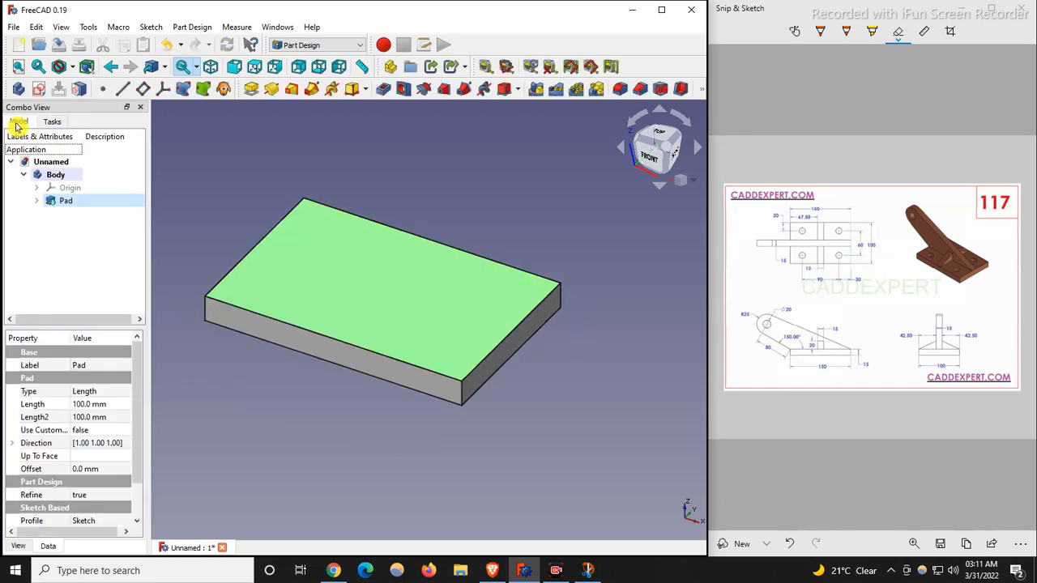
pyautogui.click(69, 188)
pyautogui.press('space')
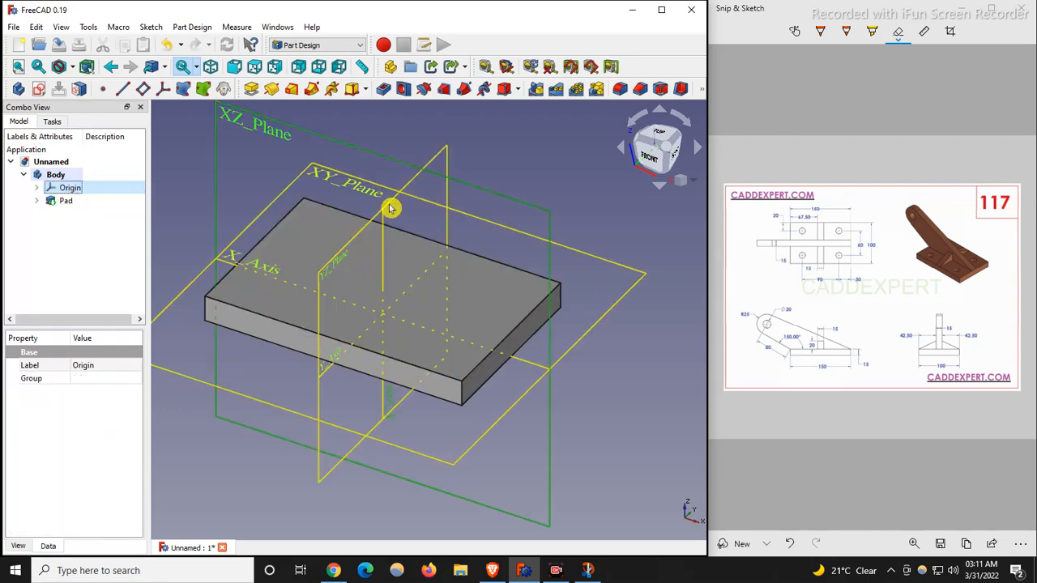
pyautogui.click(661, 136)
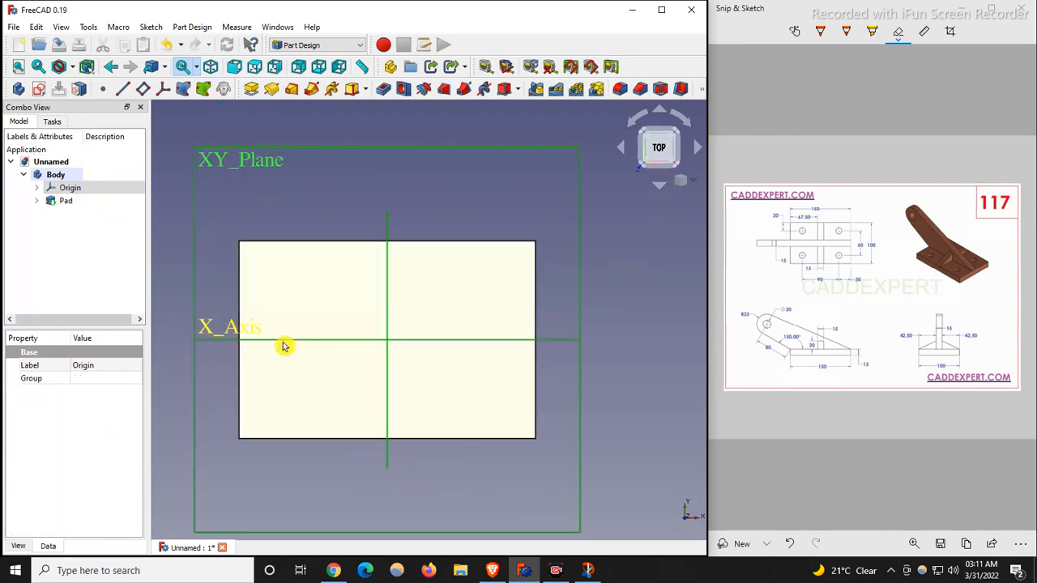
pyautogui.press('space')
pyautogui.click(617, 290)
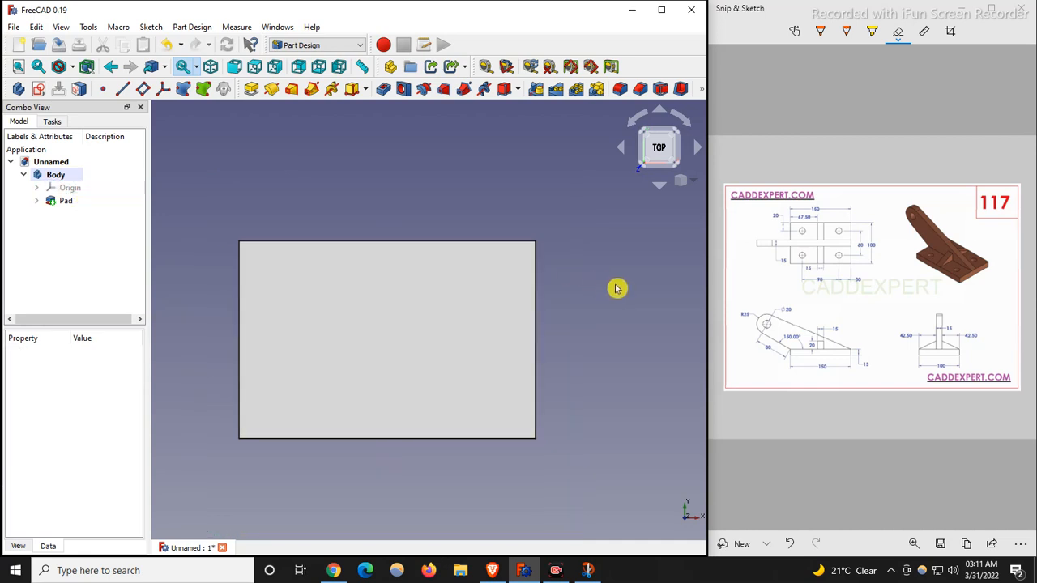
pyautogui.press('0')
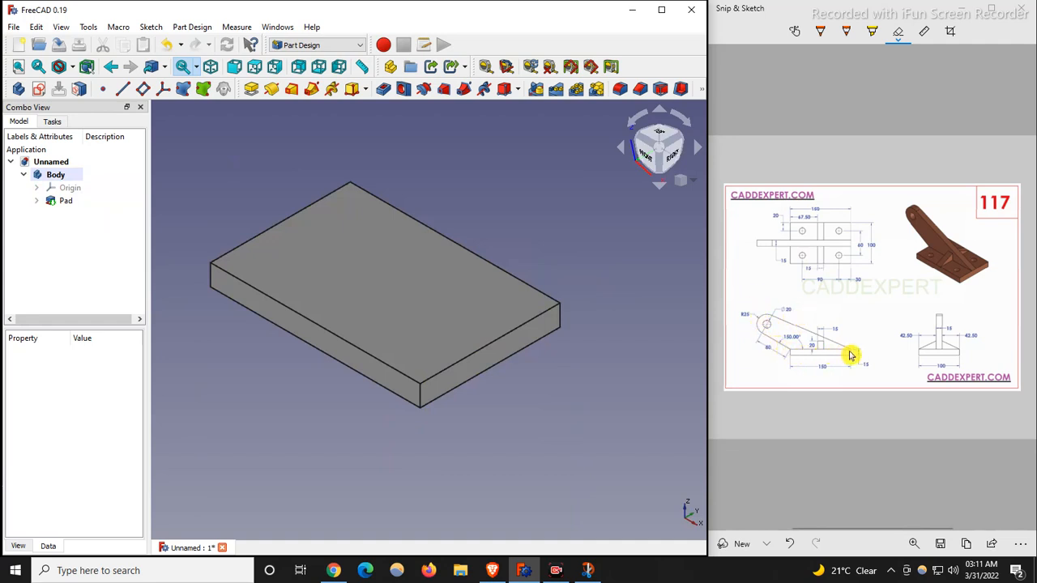
# Show the origin planes and start a new sketch on the XZ plane
pyautogui.click(67, 189)
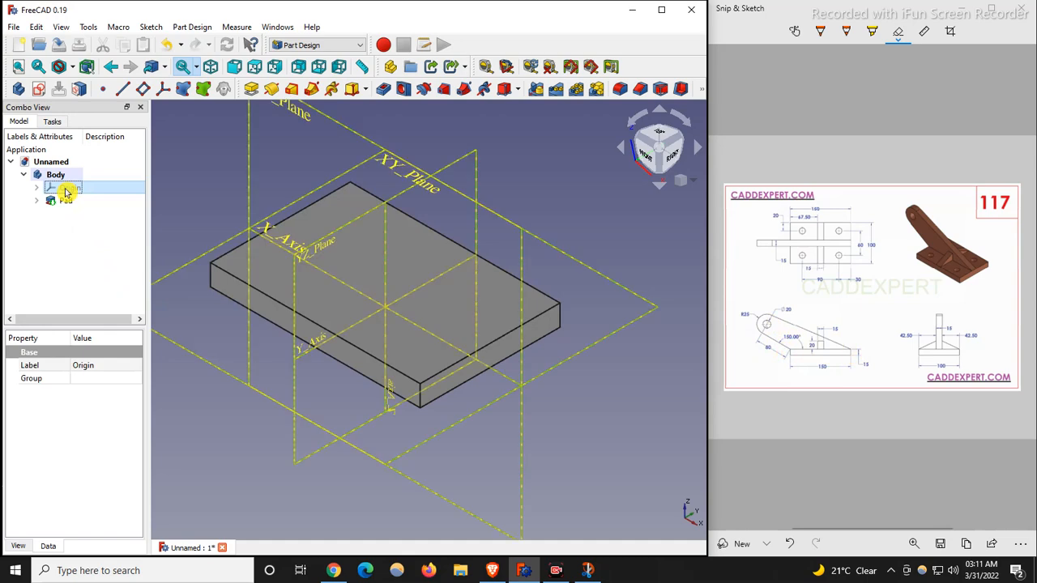
pyautogui.click(338, 125)
pyautogui.scroll(-3, 478, 398)
pyautogui.scroll(2, 378, 228)
pyautogui.click(332, 254)
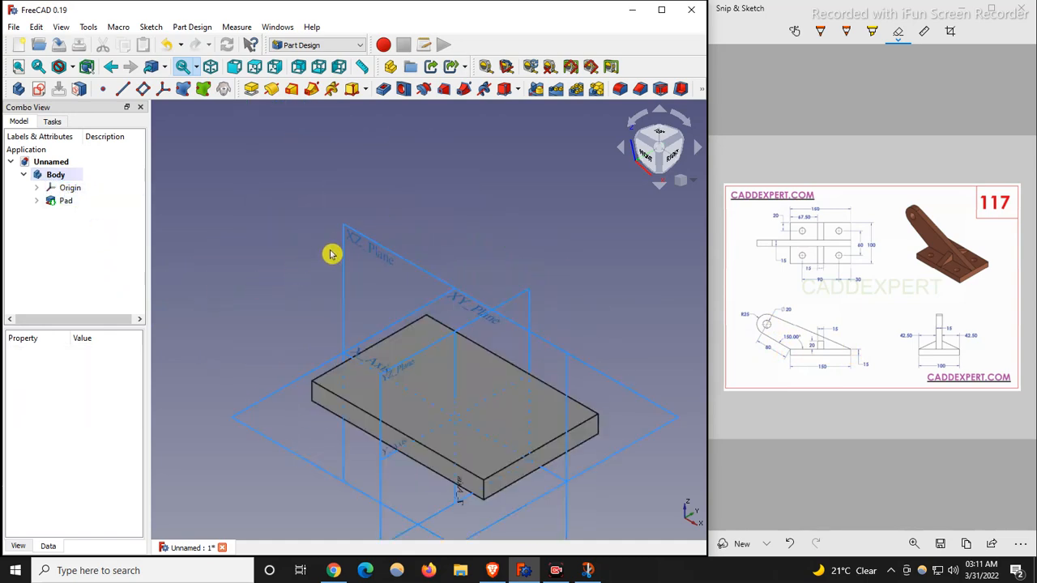
pyautogui.click(347, 238)
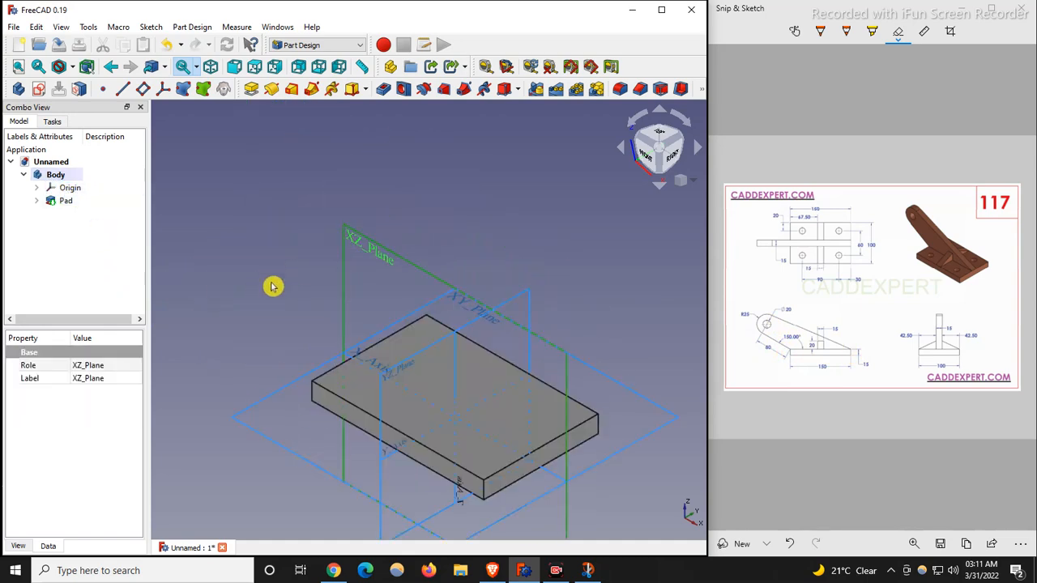
pyautogui.click(40, 91)
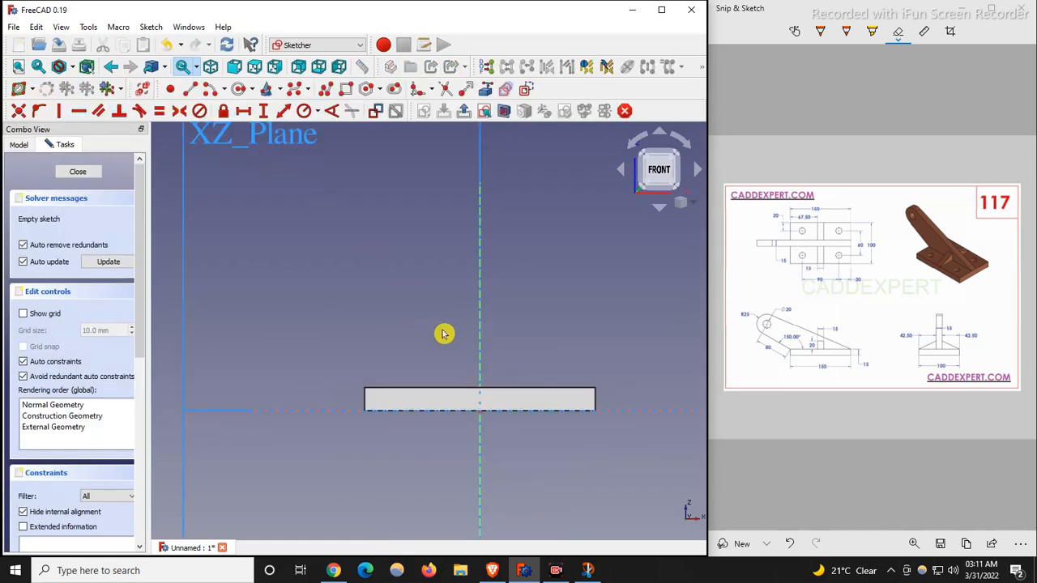
# Hide the body's origin planes and return to the front view of the new sketch
pyautogui.press('0')
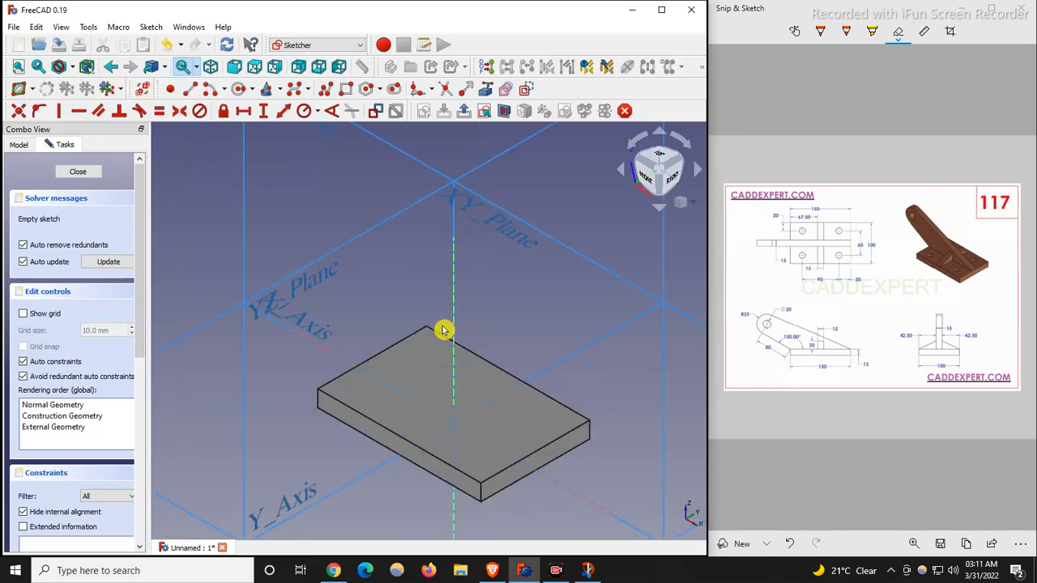
pyautogui.click(20, 145)
pyautogui.click(81, 211)
pyautogui.scroll(-2, 365, 316)
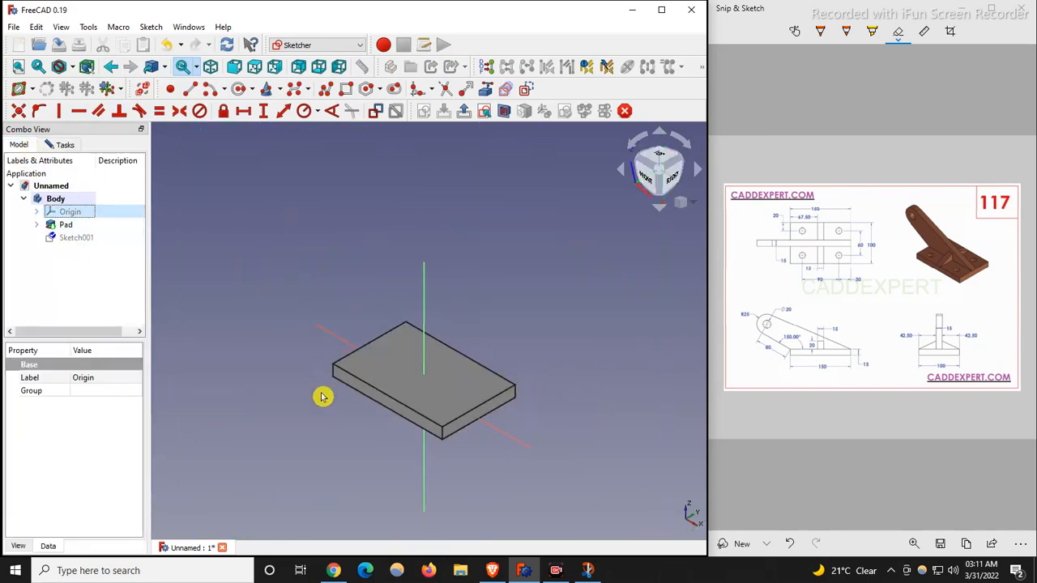
pyautogui.click(60, 144)
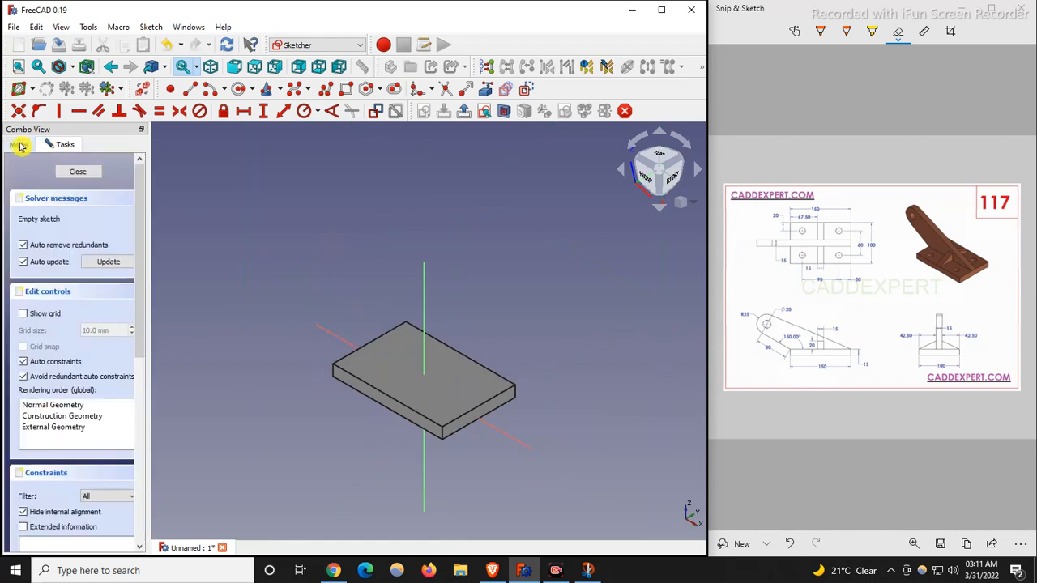
pyautogui.click(19, 144)
pyautogui.click(76, 238)
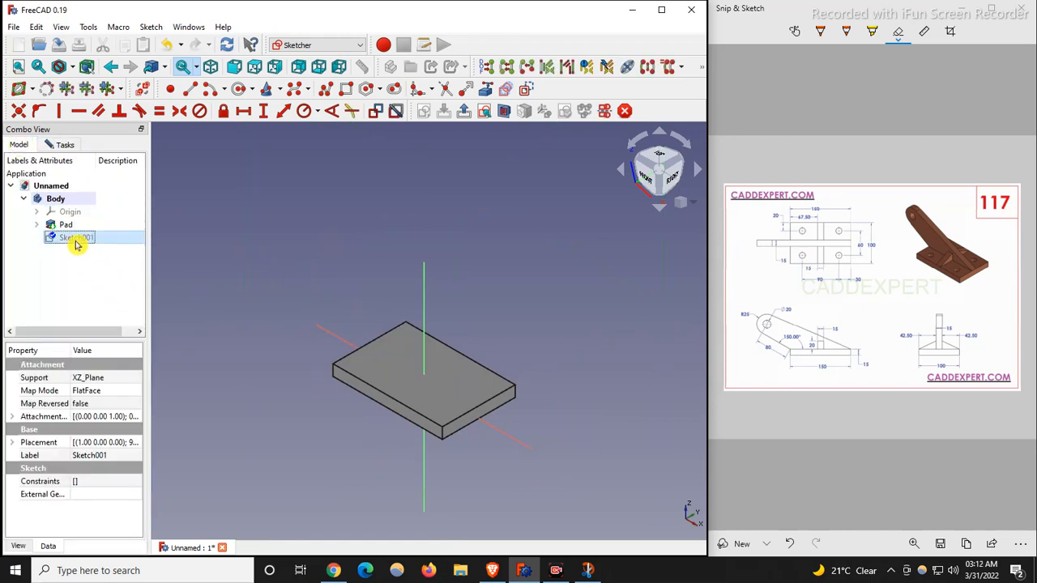
pyautogui.click(647, 182)
pyautogui.scroll(1, 373, 401)
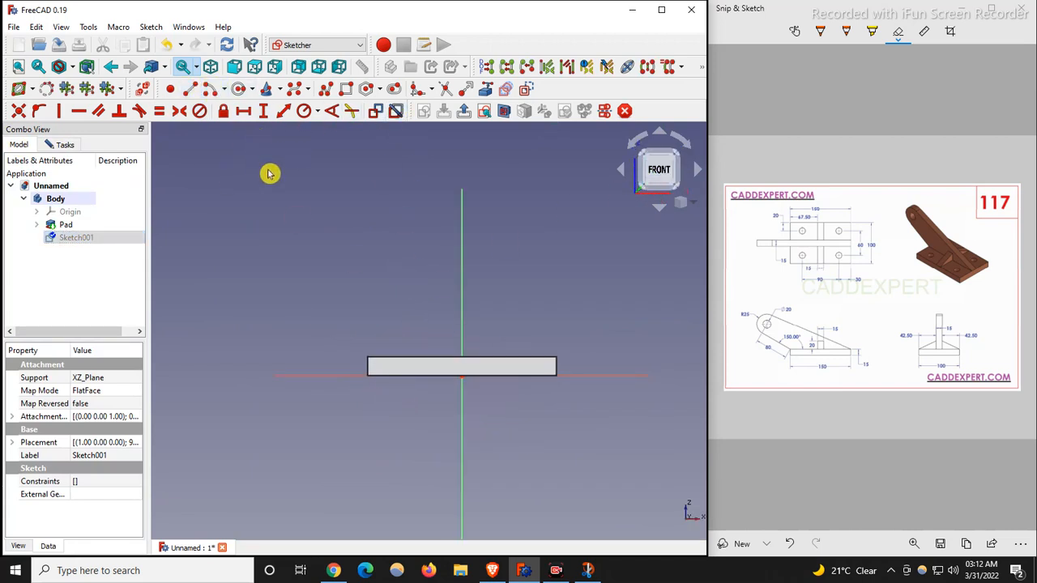
# Reference the plate's top edge as external geometry and draw a line about 94 mm long at about 150° from its left end
pyautogui.click(493, 90)
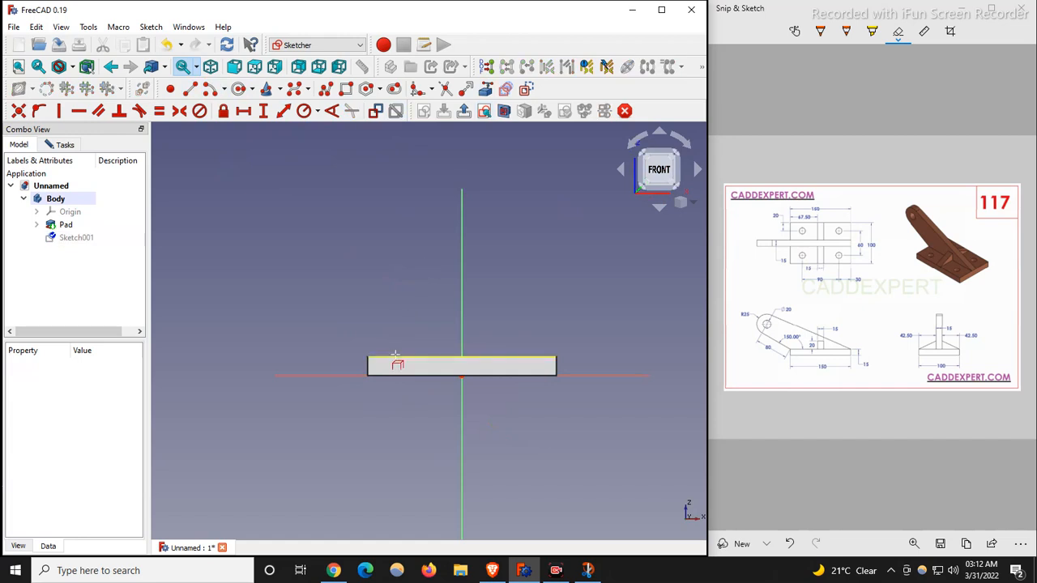
pyautogui.scroll(2, 347, 333)
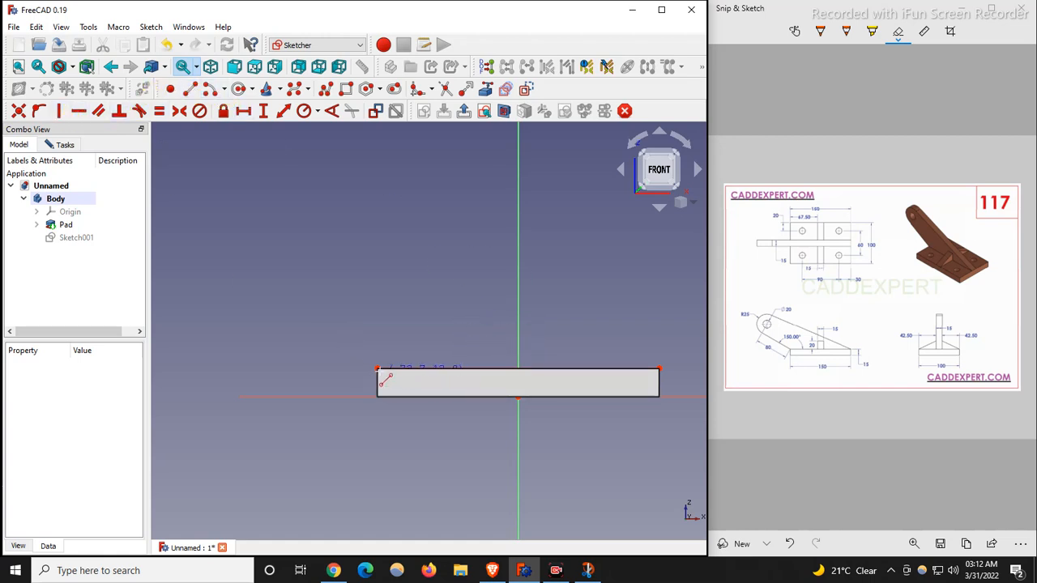
pyautogui.click(376, 370)
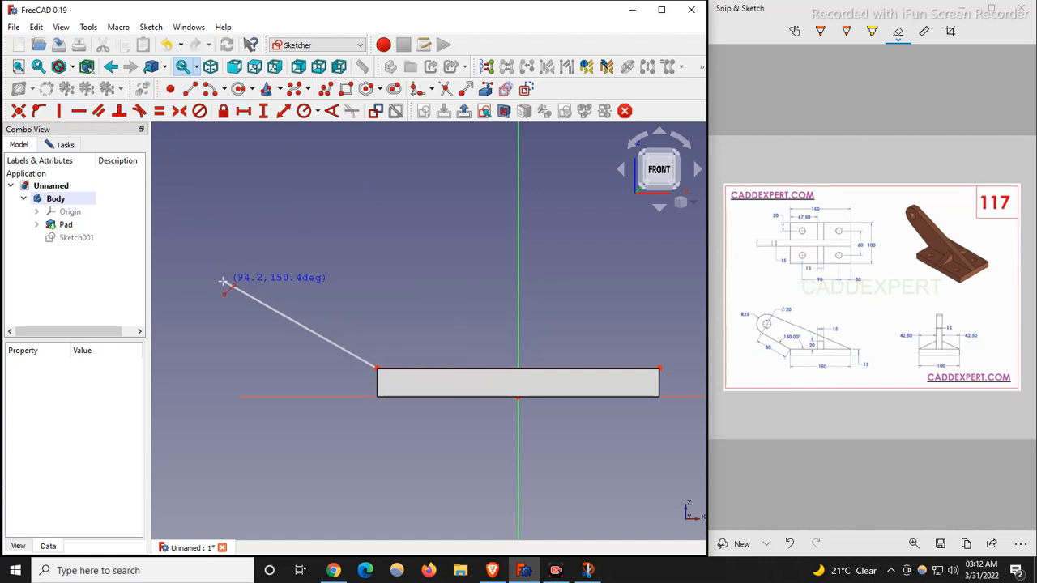
pyautogui.click(221, 282)
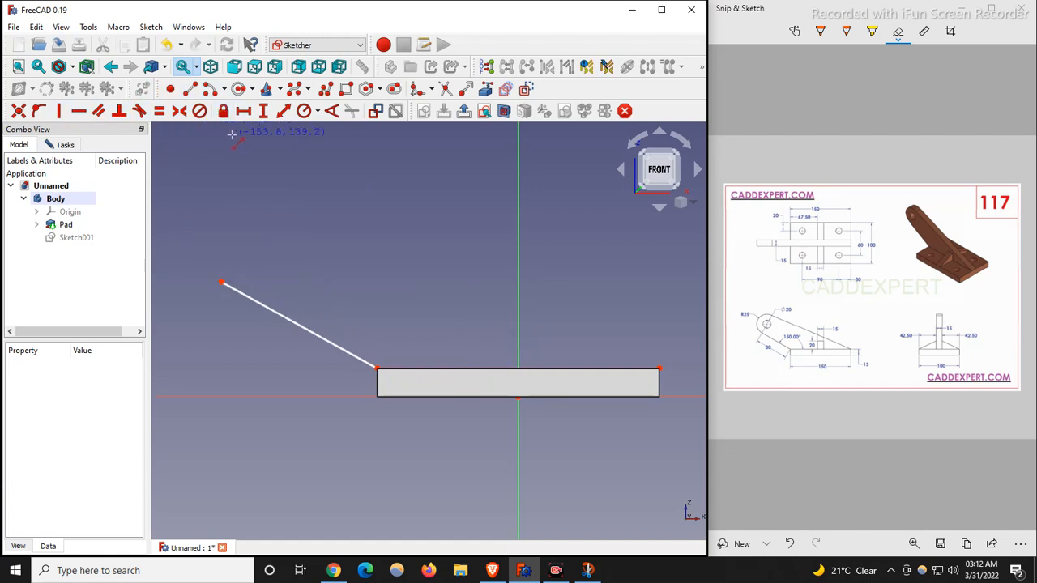
# Draw a three-point arc from the slanted line's free end, bulging outward to form the arm's rounded tip
pyautogui.click(224, 90)
pyautogui.click(252, 125)
pyautogui.click(221, 283)
pyautogui.click(291, 203)
pyautogui.click(214, 224)
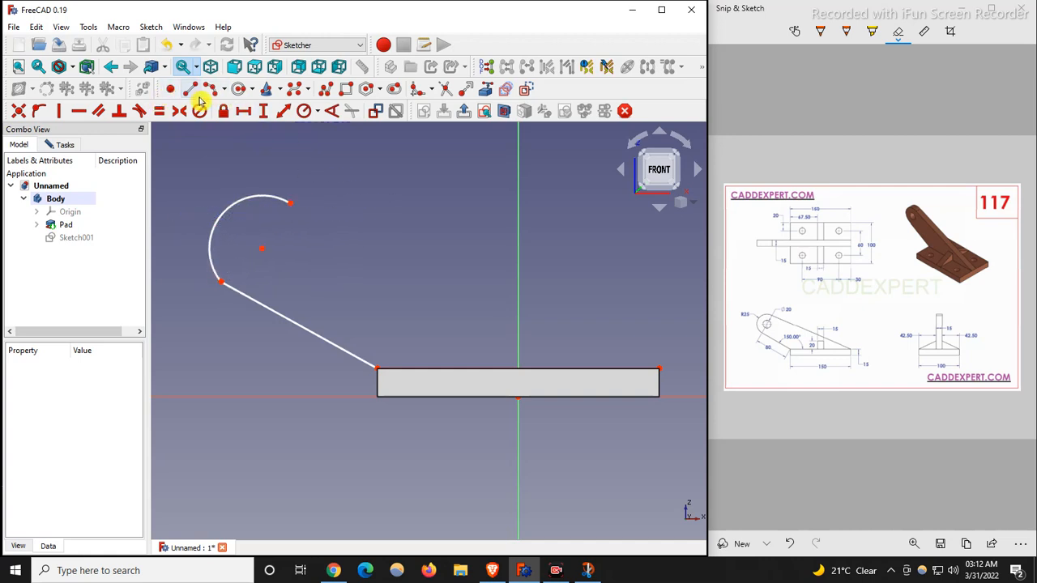
# Draw a sloping line from the arc's upper end down to the plate's top-right corner
pyautogui.click(193, 92)
pyautogui.click(292, 203)
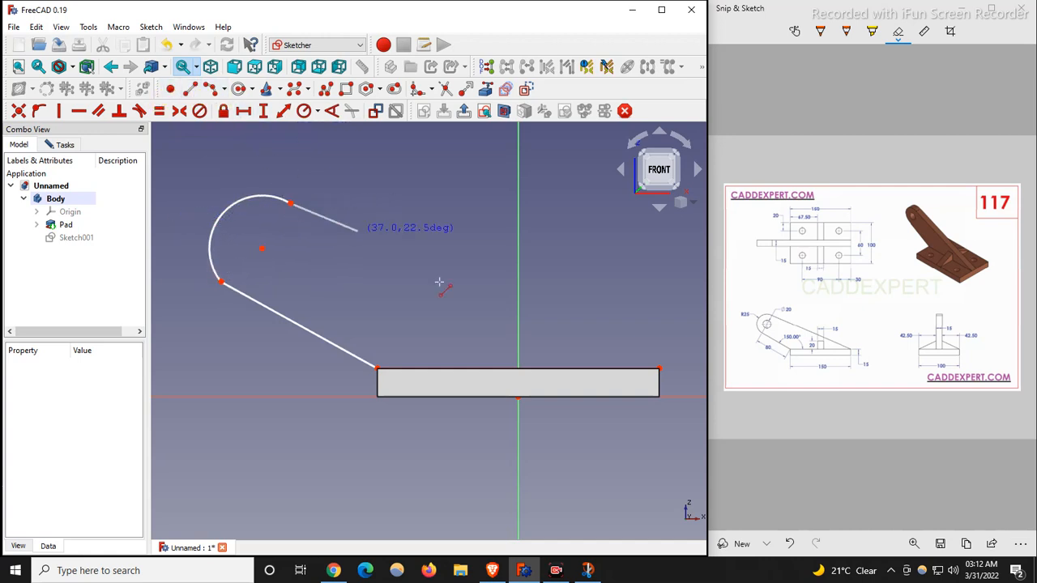
pyautogui.click(657, 368)
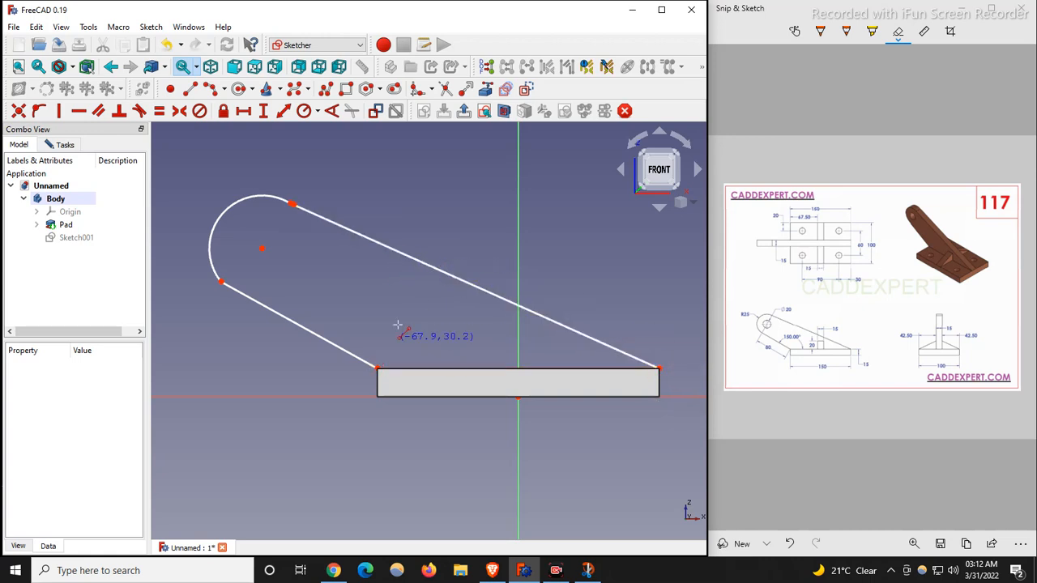
# Display the model as Wireframe and close the arm profile with a line along the plate's top edge
pyautogui.click(72, 67)
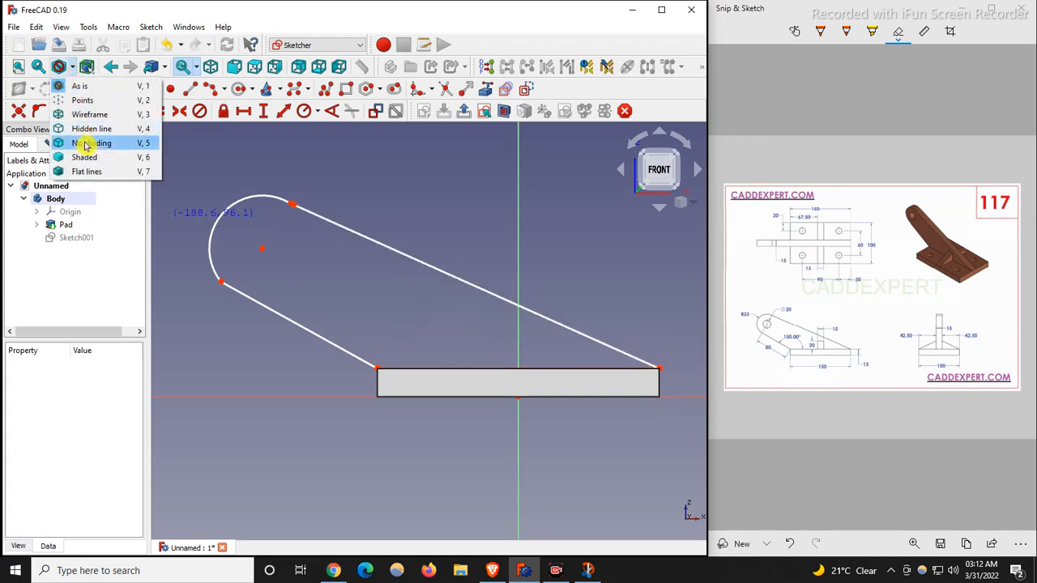
pyautogui.click(89, 114)
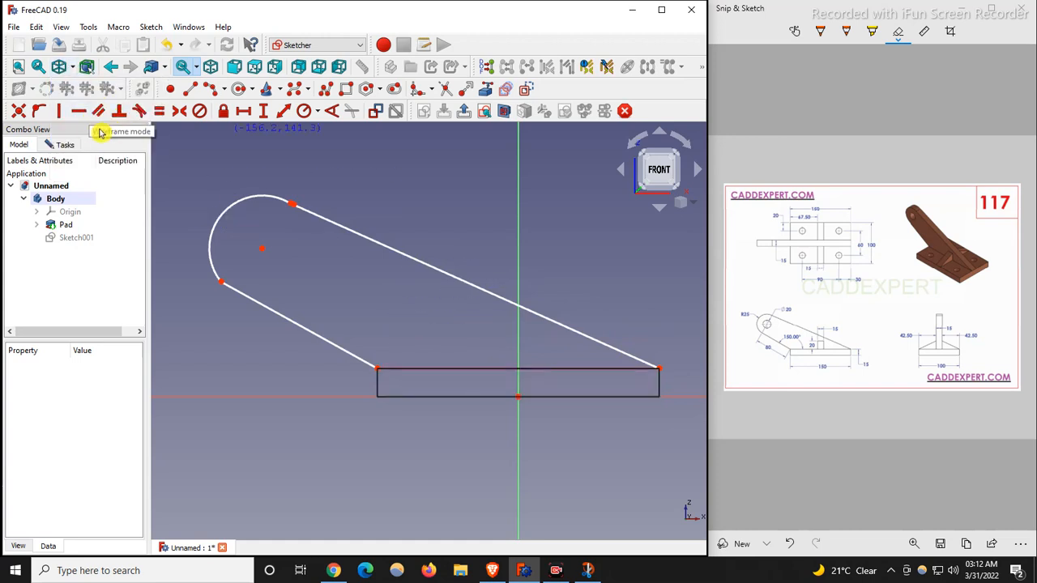
pyautogui.click(192, 91)
pyautogui.click(375, 368)
pyautogui.click(661, 369)
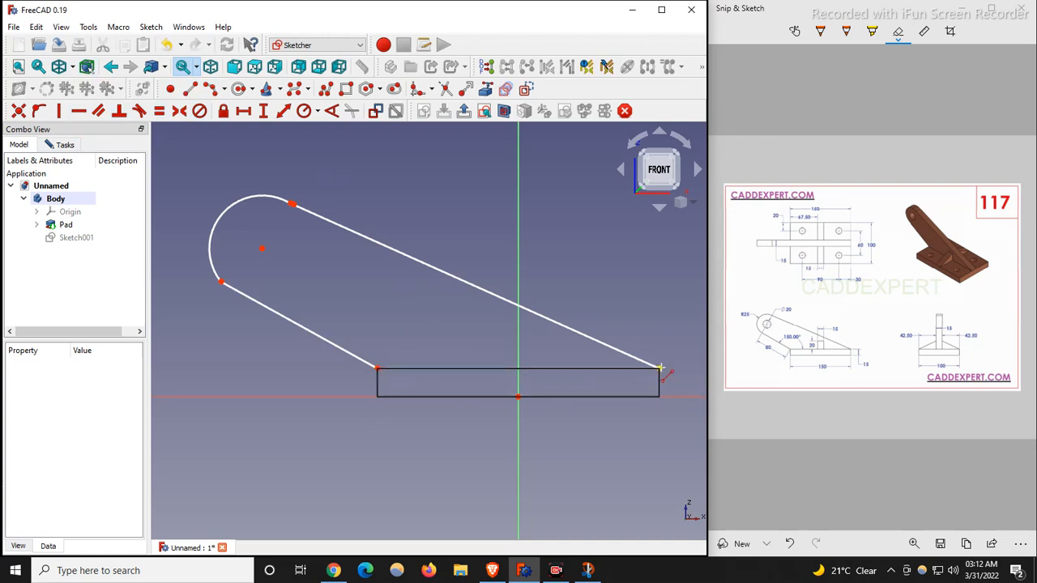
pyautogui.rightClick(303, 312)
# Join the arc's upper end to the start of the sloping line with a coincident constraint
pyautogui.scroll(2, 300, 195)
pyautogui.scroll(5, 299, 194)
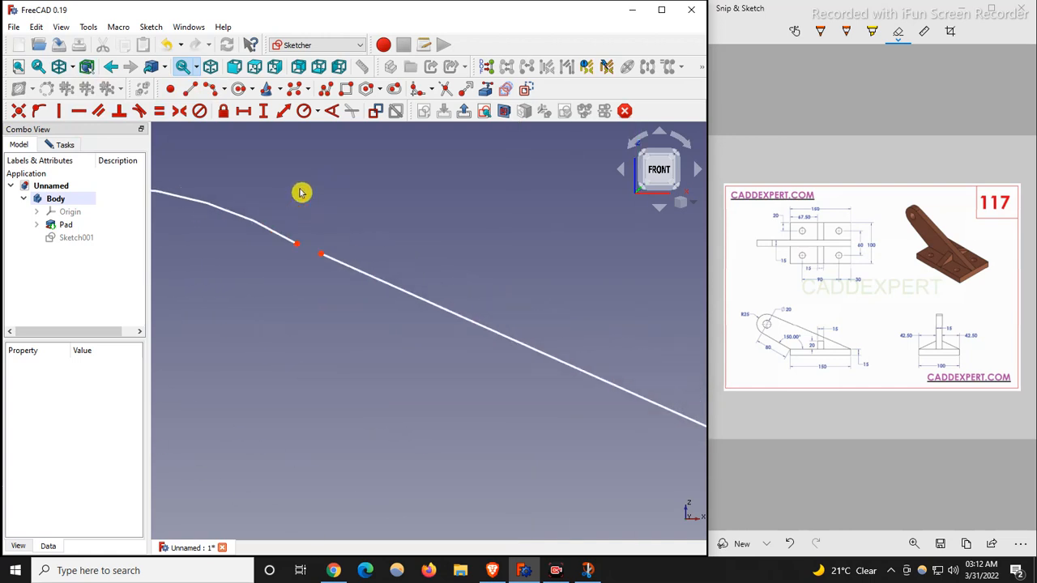
pyautogui.click(298, 247)
pyautogui.click(322, 255)
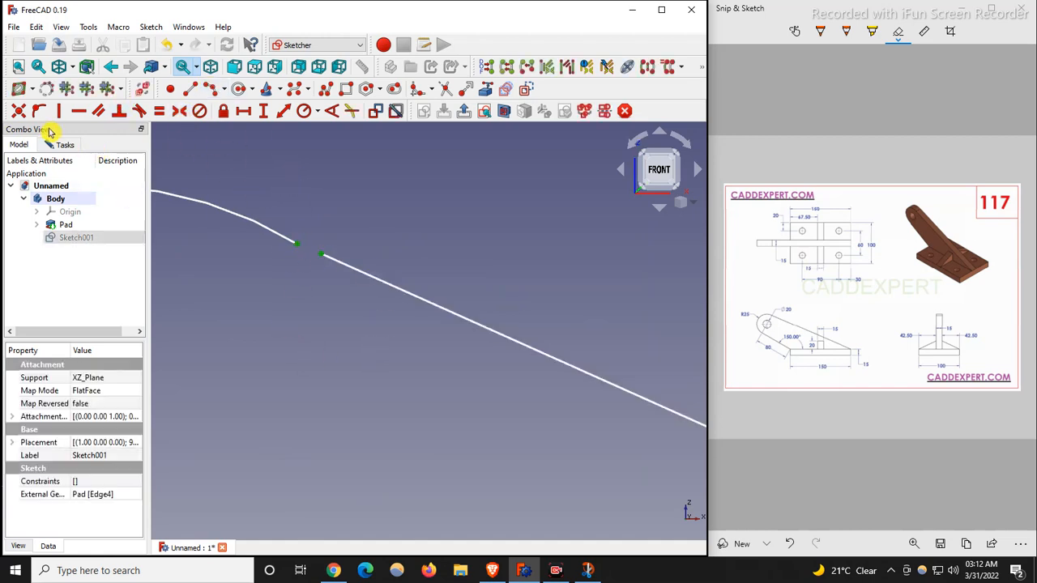
pyautogui.click(18, 110)
pyautogui.scroll(-2, 422, 263)
pyautogui.scroll(-2, 413, 299)
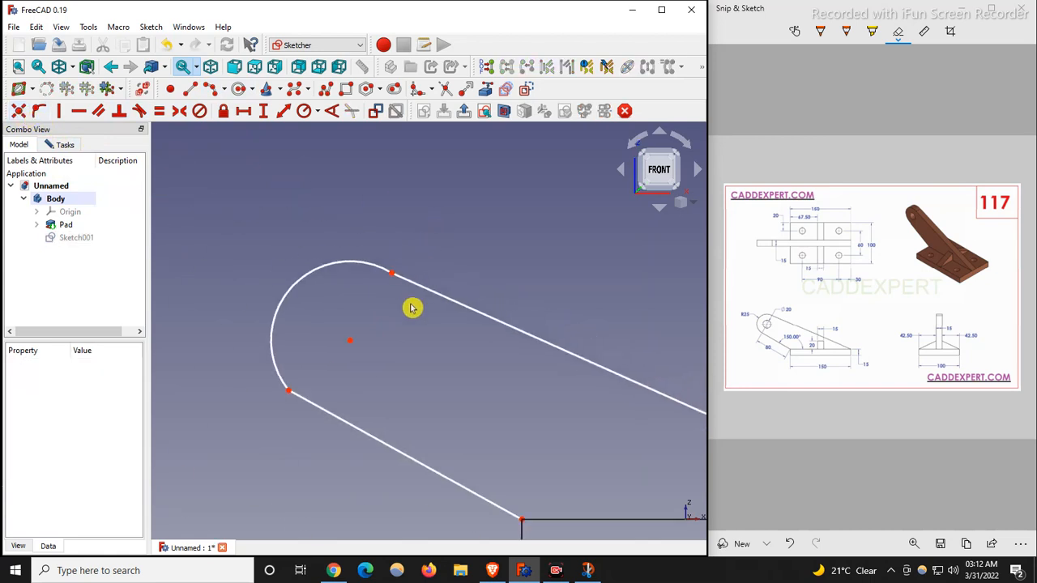
# Make the arc tangent to the lower slanted line and accept the constraint substitution
pyautogui.click(293, 392)
pyautogui.click(282, 380)
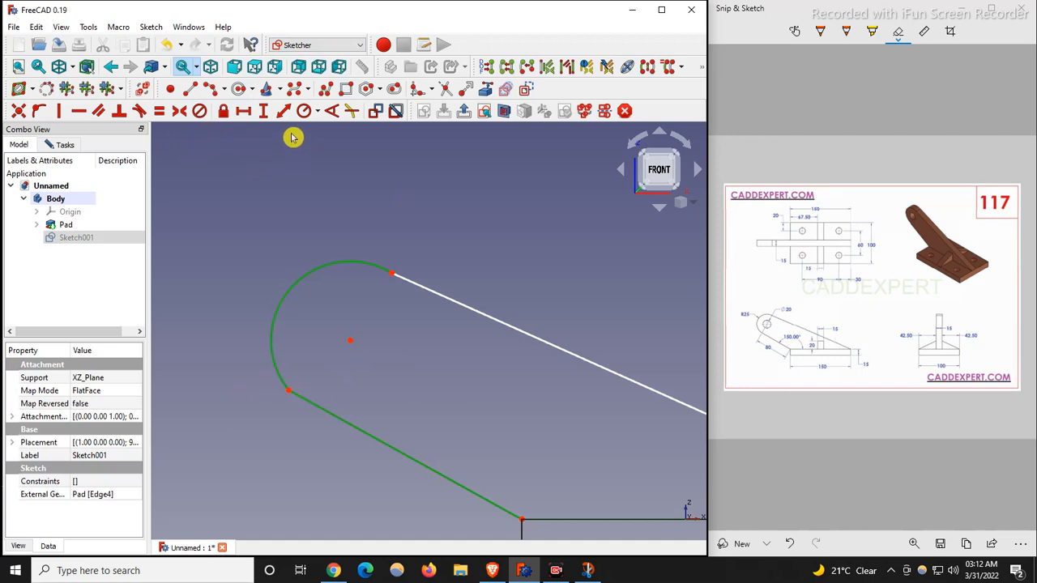
pyautogui.click(144, 114)
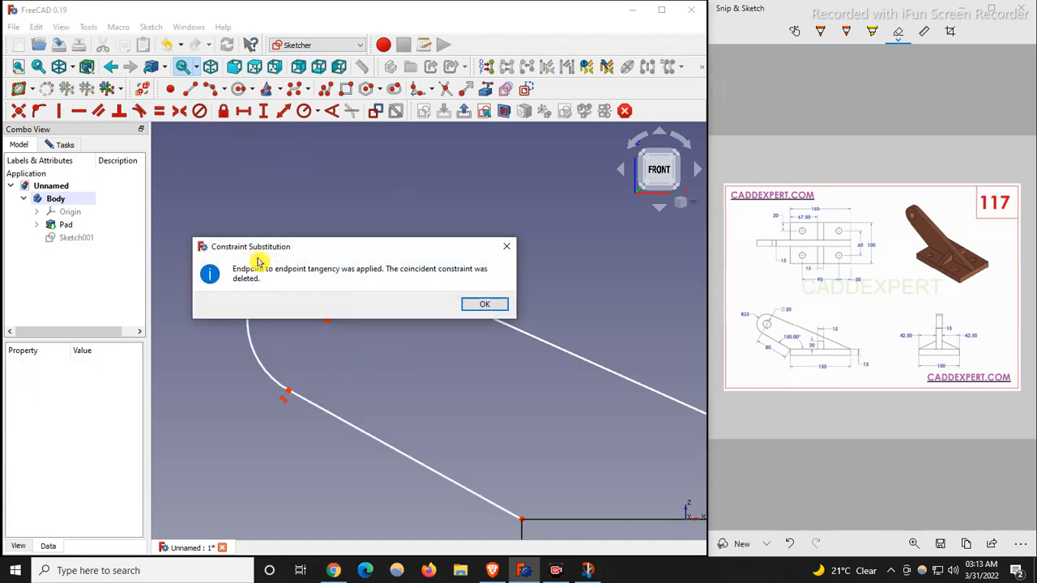
pyautogui.click(484, 303)
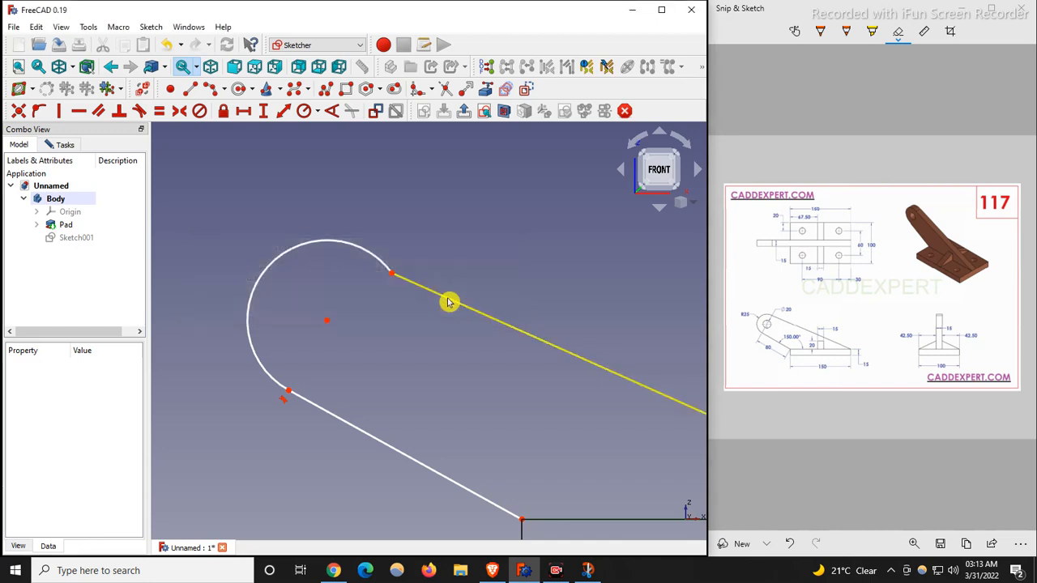
# Make the upper sloping line tangent to the arc at their shared endpoint and accept the constraint substitution
pyautogui.click(409, 282)
pyautogui.click(387, 269)
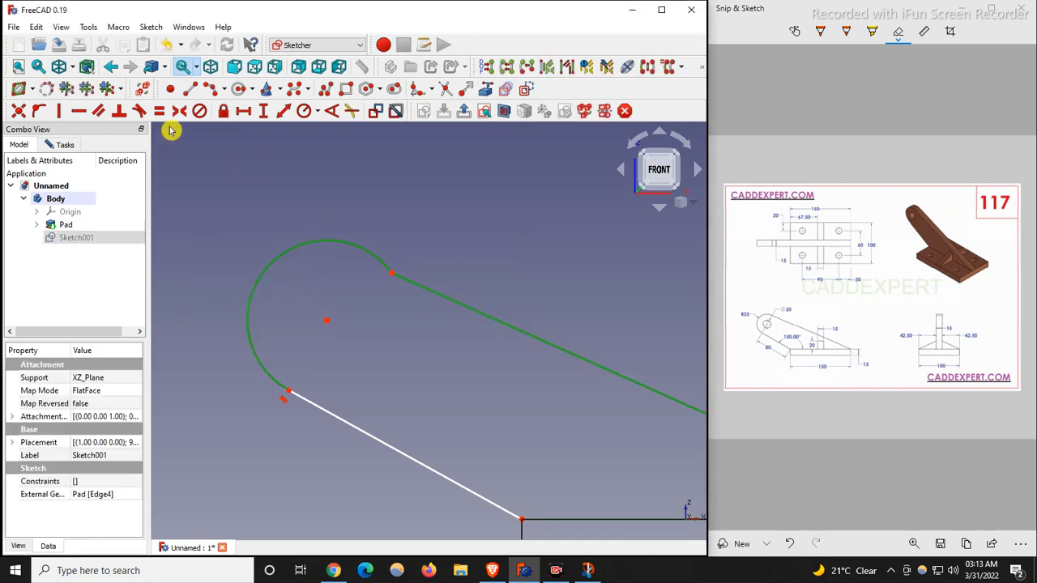
pyautogui.click(141, 115)
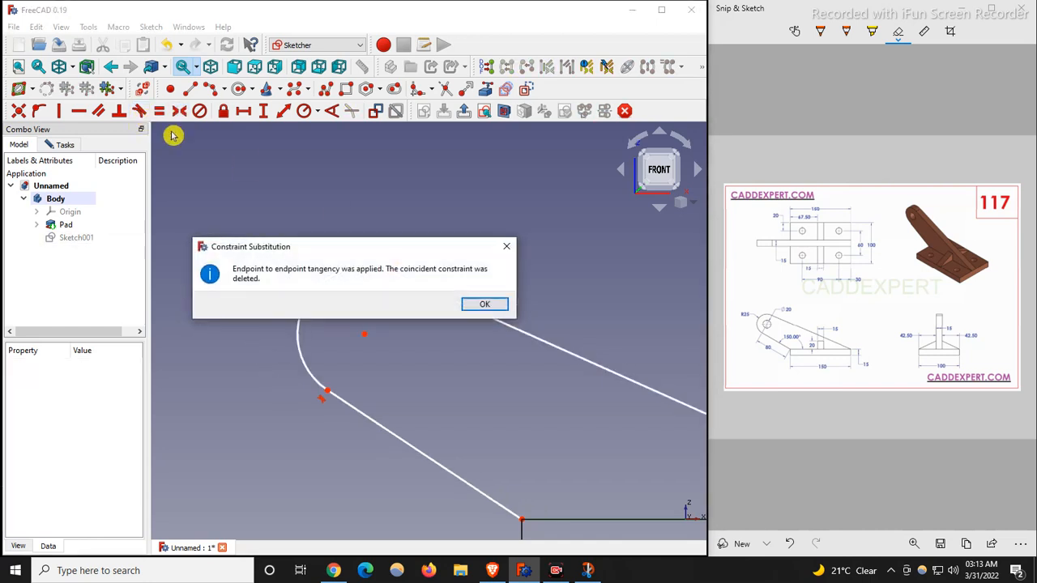
pyautogui.click(481, 303)
# Constrain the angle between the lower slanted line and the line along the plate's top edge to 150°
pyautogui.scroll(-5, 308, 289)
pyautogui.scroll(2, 527, 363)
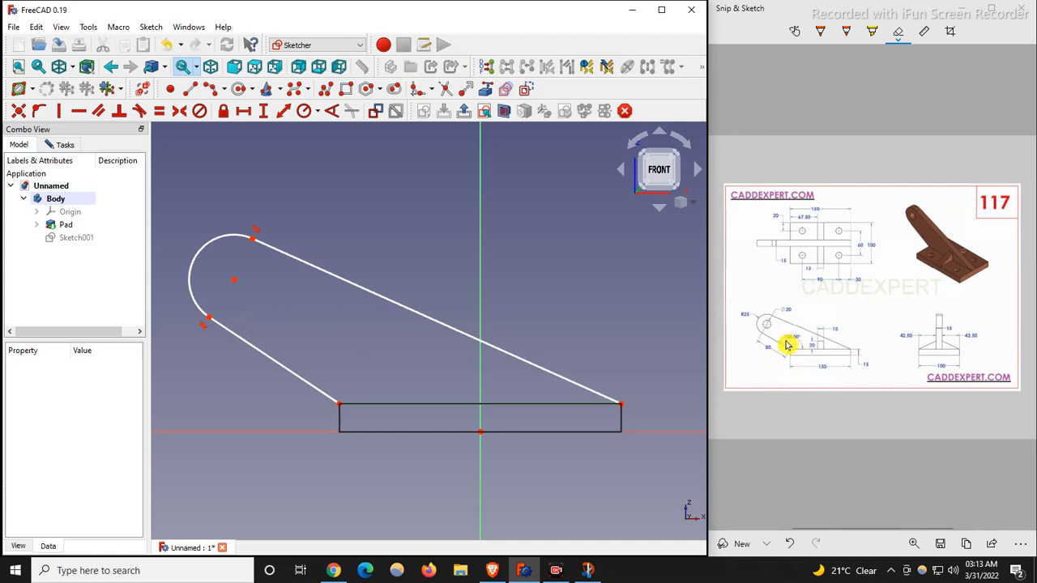
pyautogui.click(380, 407)
pyautogui.click(316, 387)
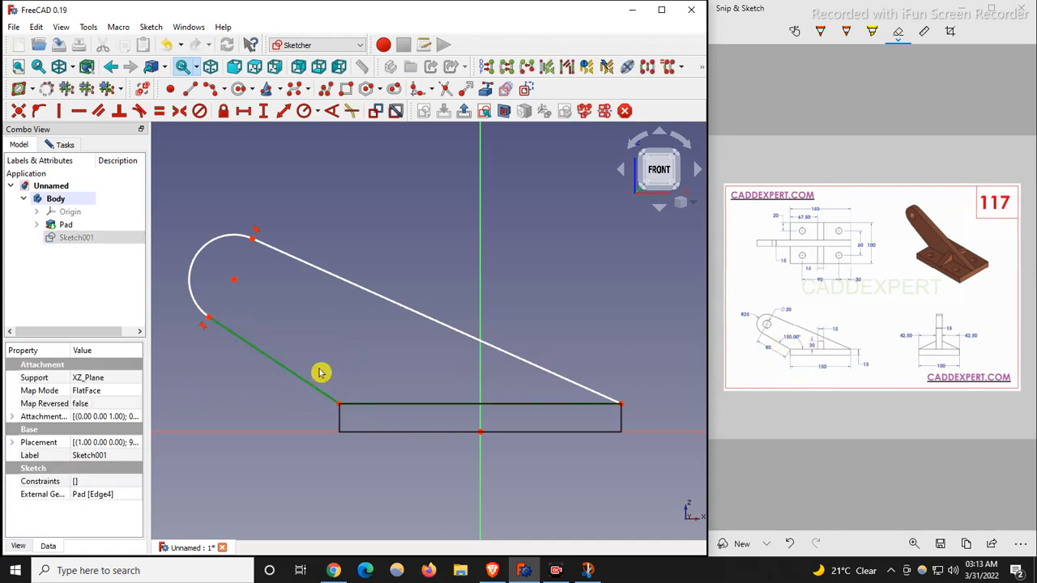
pyautogui.click(331, 111)
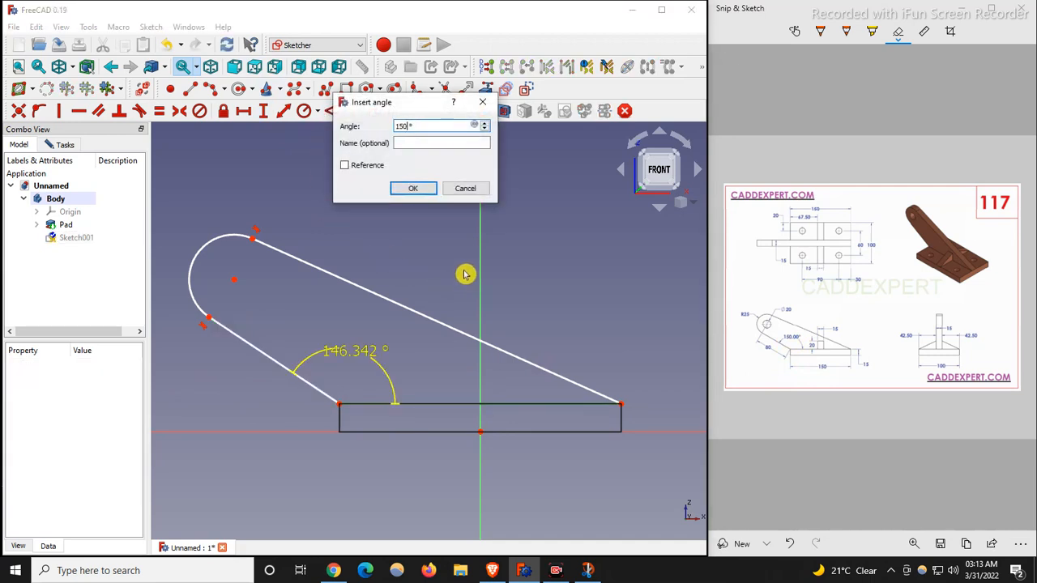
pyautogui.press('Return')
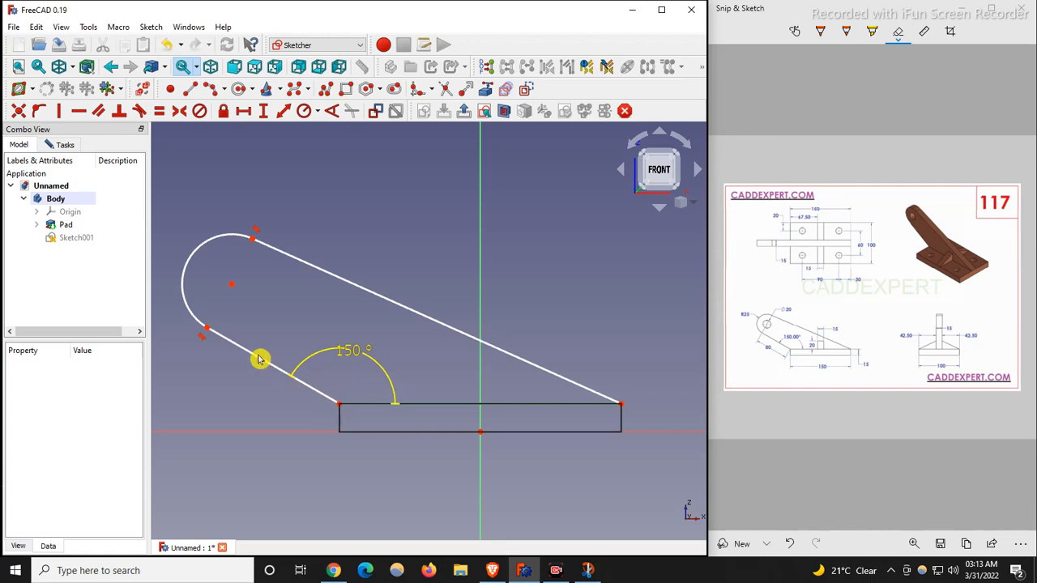
# Constrain the length of the lower slanted line to 80 mm
pyautogui.click(231, 343)
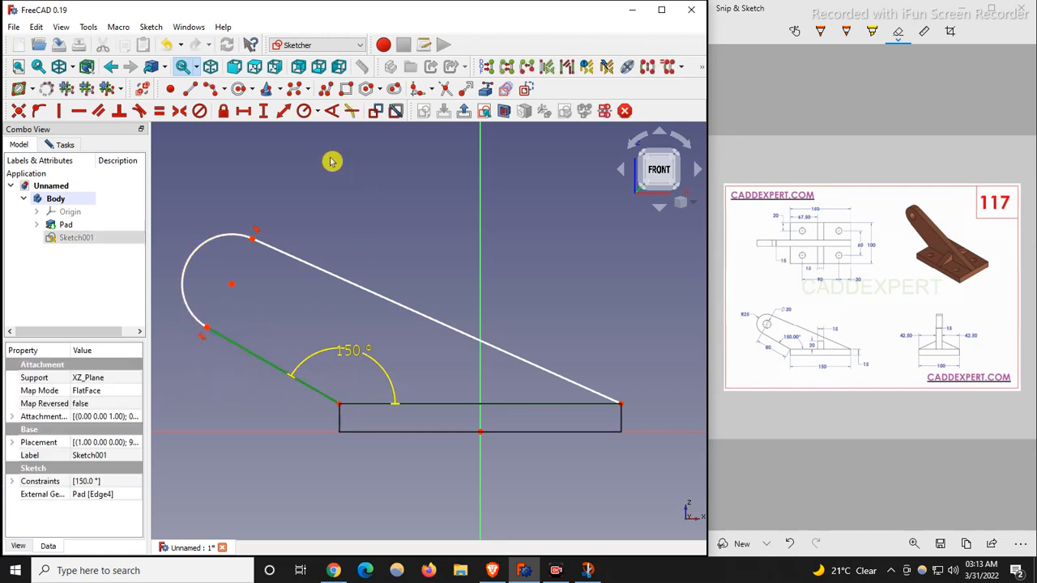
pyautogui.click(245, 113)
pyautogui.click(377, 189)
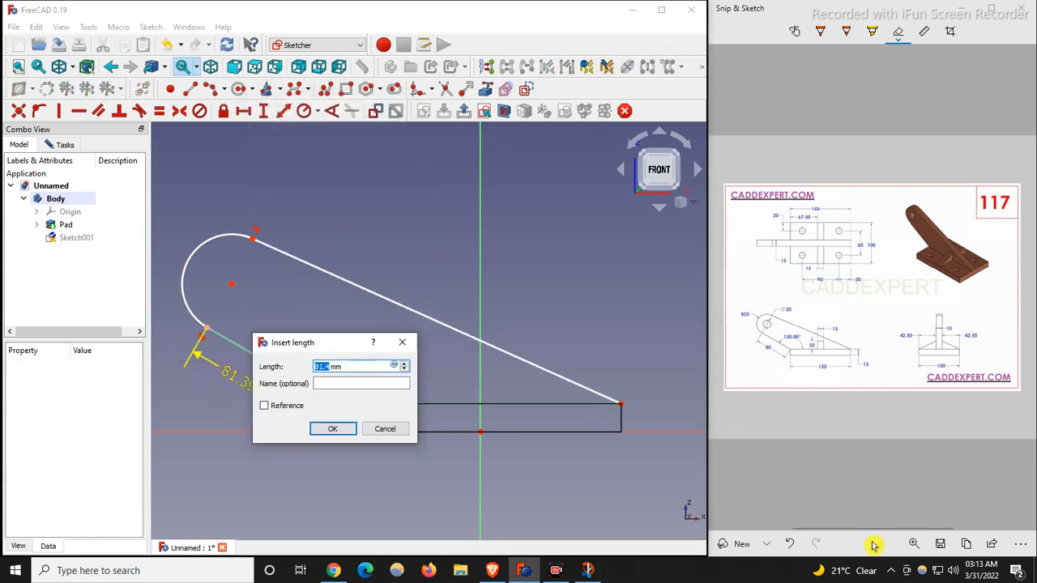
pyautogui.press('Return')
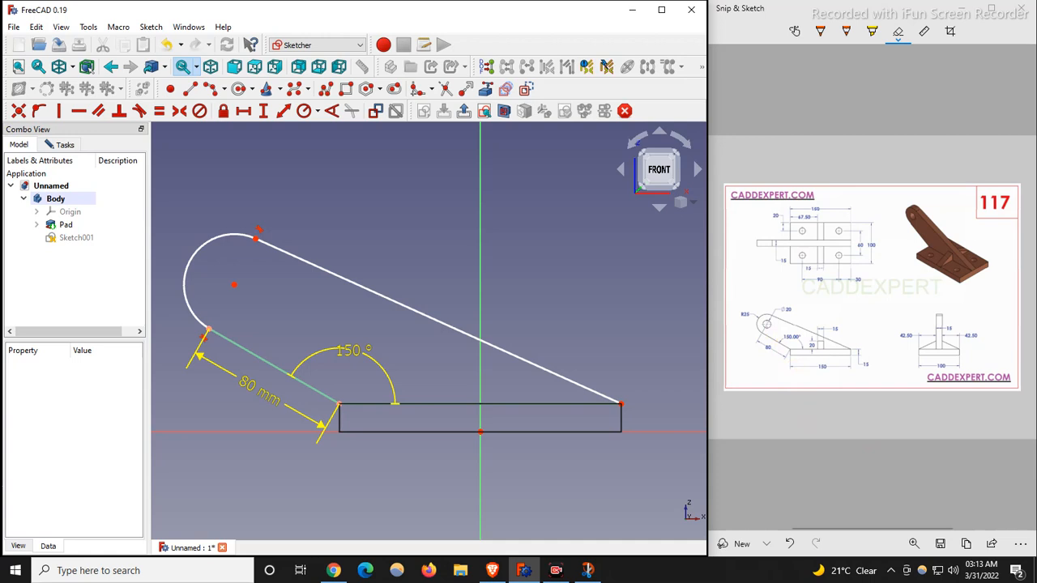
# Constrain the arc's radius to 25 mm and move its dimension label clear of the profile
pyautogui.click(216, 245)
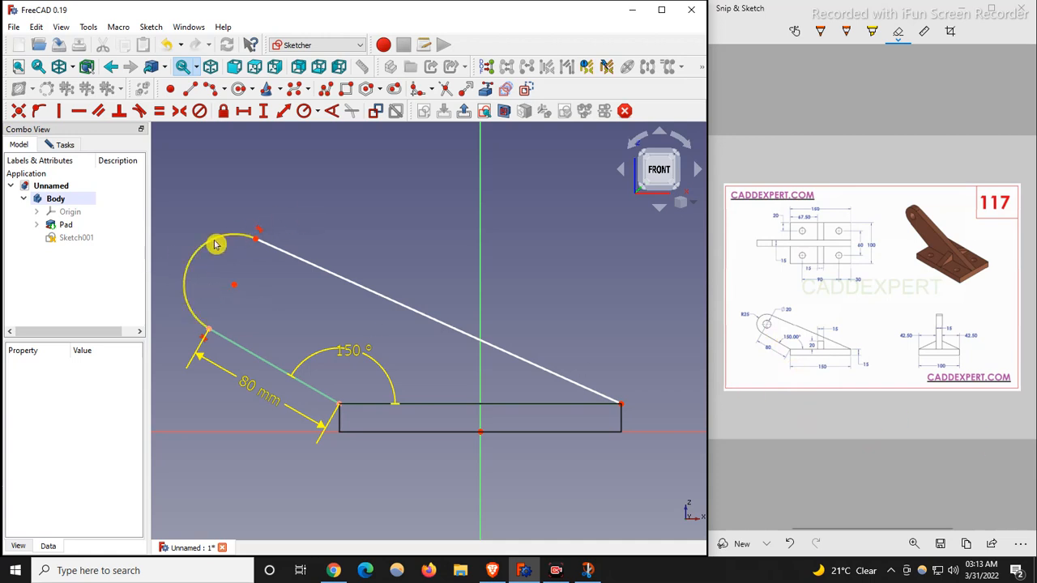
pyautogui.click(216, 244)
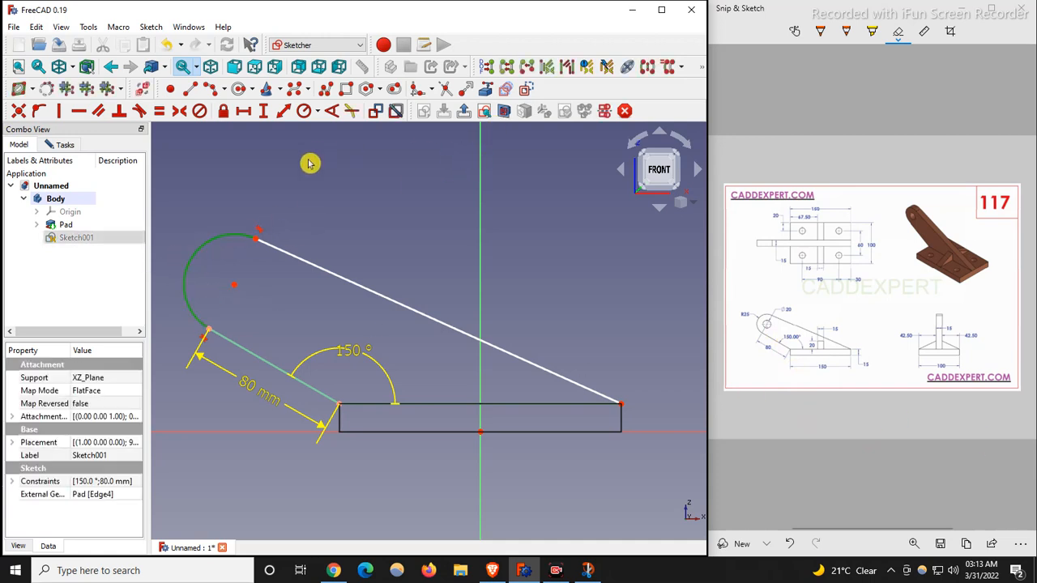
pyautogui.click(318, 111)
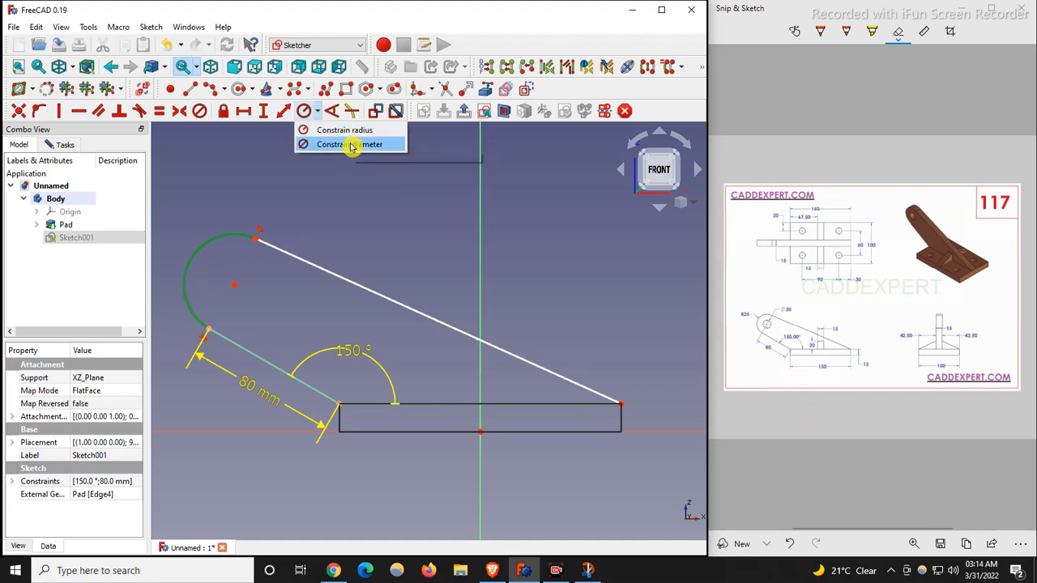
pyautogui.click(349, 132)
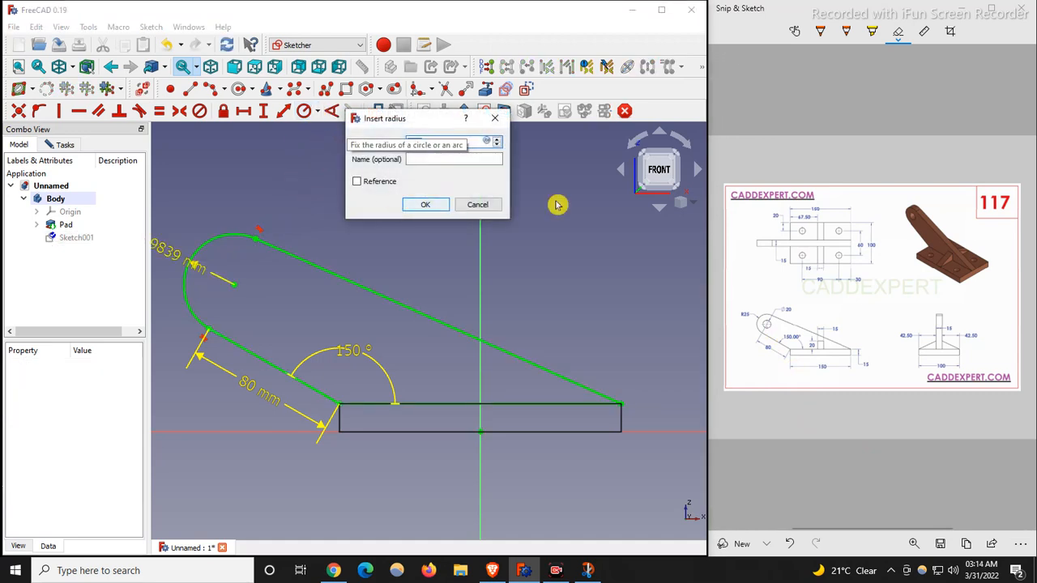
pyautogui.press('Return')
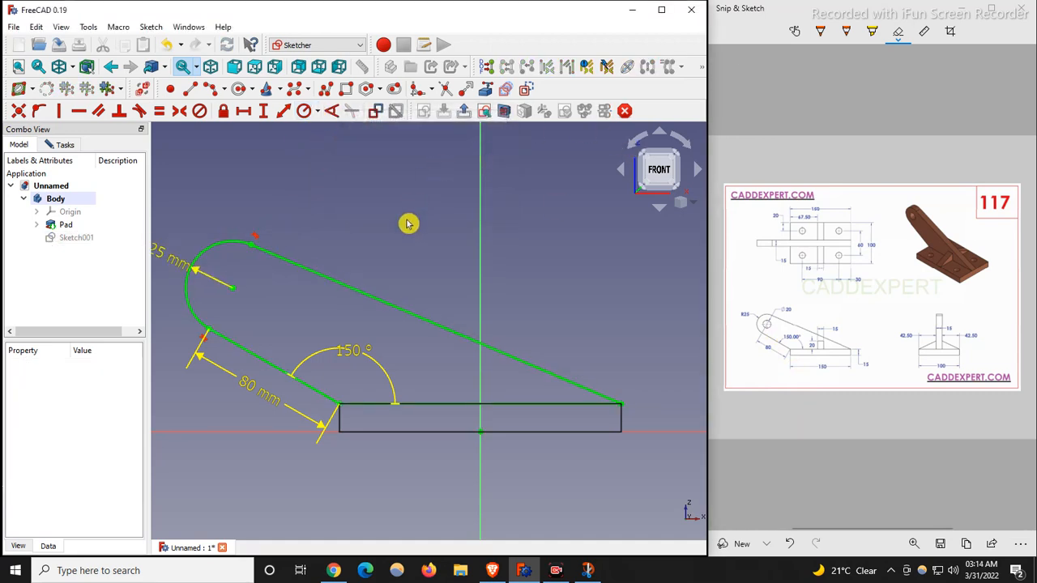
pyautogui.scroll(-2, 451, 335)
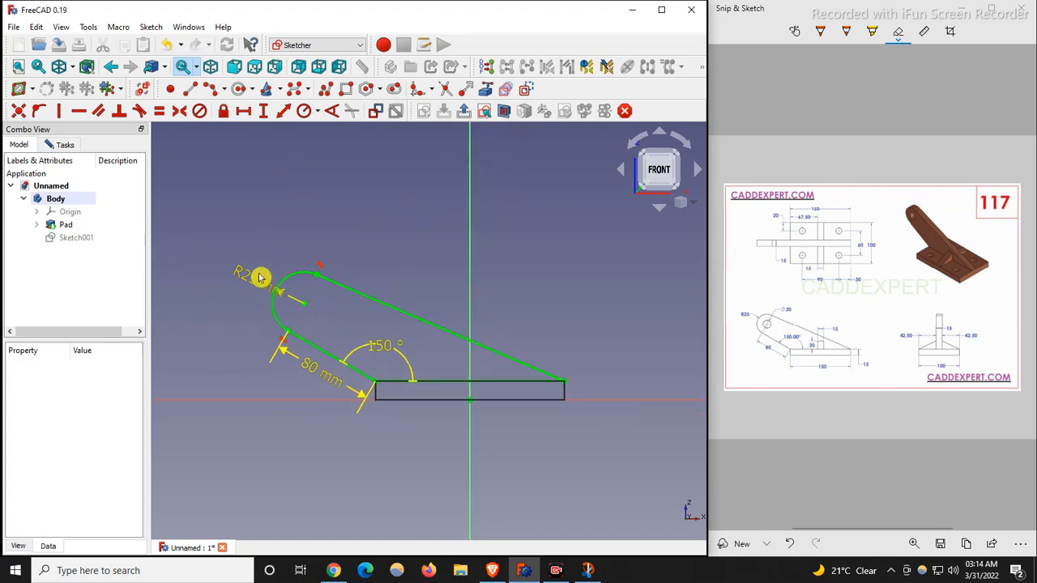
pyautogui.scroll(2, 261, 281)
pyautogui.moveTo(251, 285); pyautogui.dragTo(219, 297)
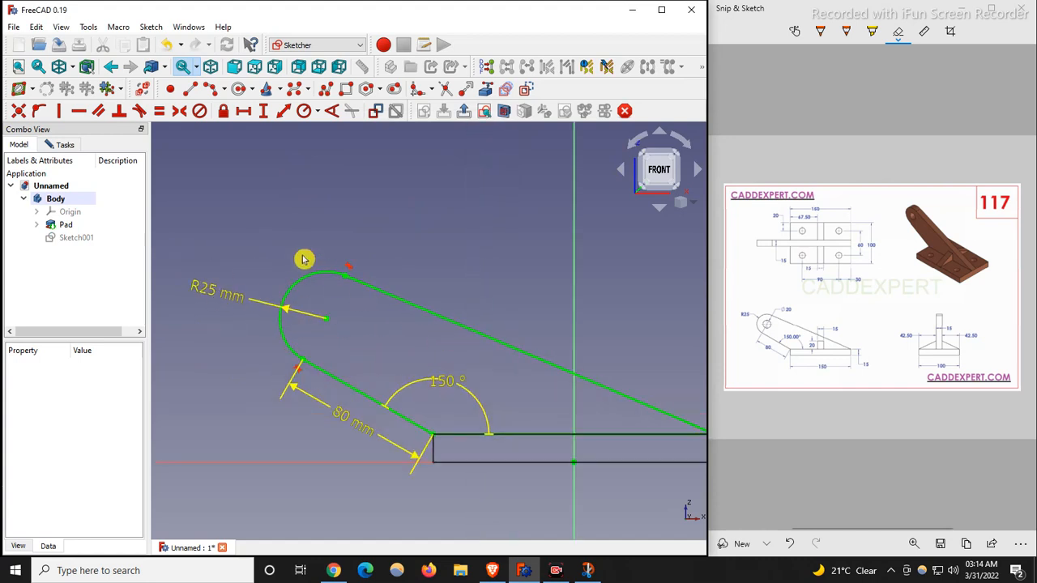
# Check the solver messages for the arm profile and close the sketch
pyautogui.scroll(-3, 302, 259)
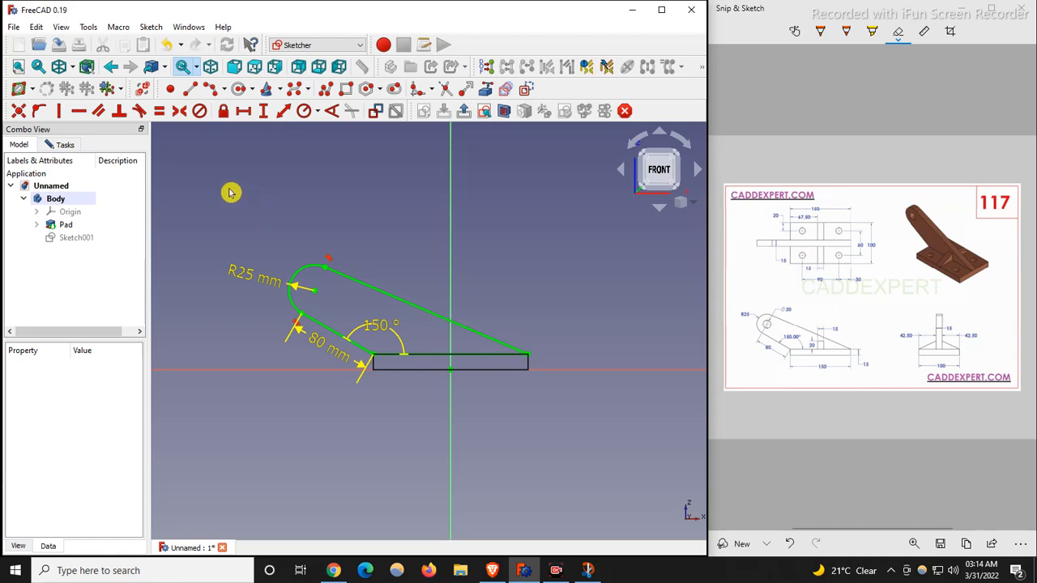
pyautogui.click(65, 146)
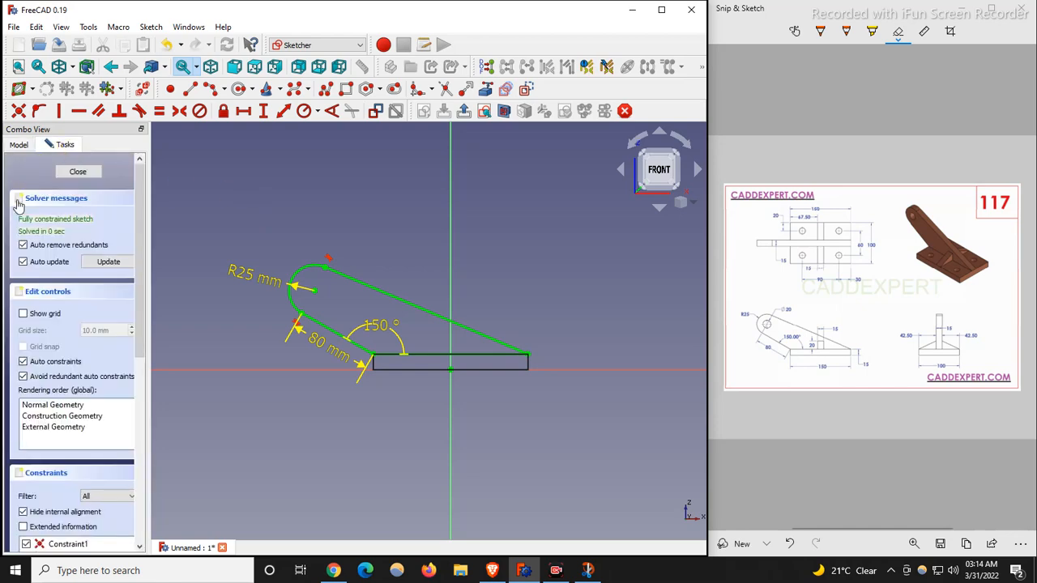
pyautogui.click(78, 174)
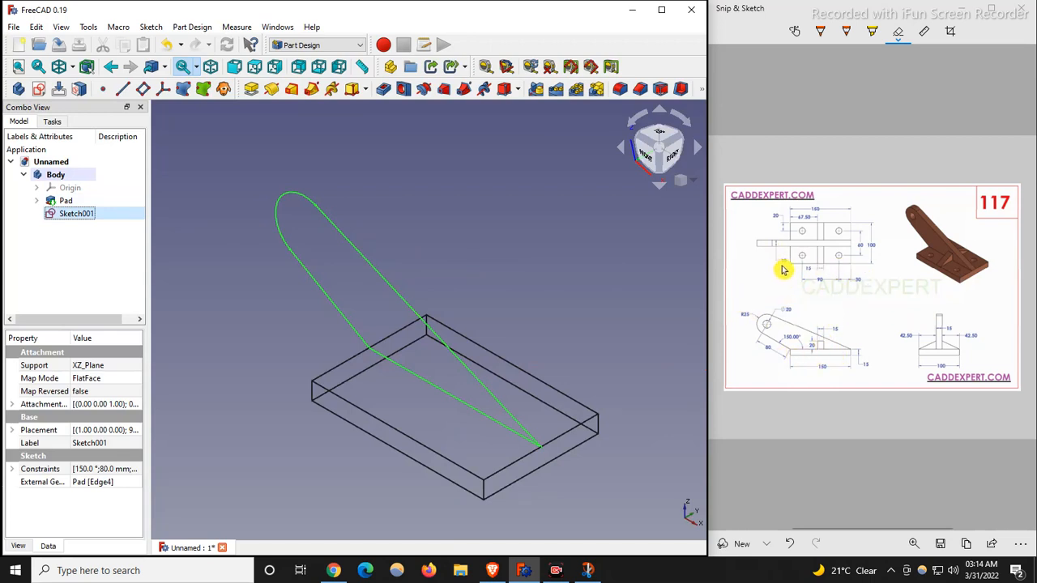
# Pad the arm profile 15 mm symmetric to its plane, with the model displayed in Flat lines mode
pyautogui.click(252, 89)
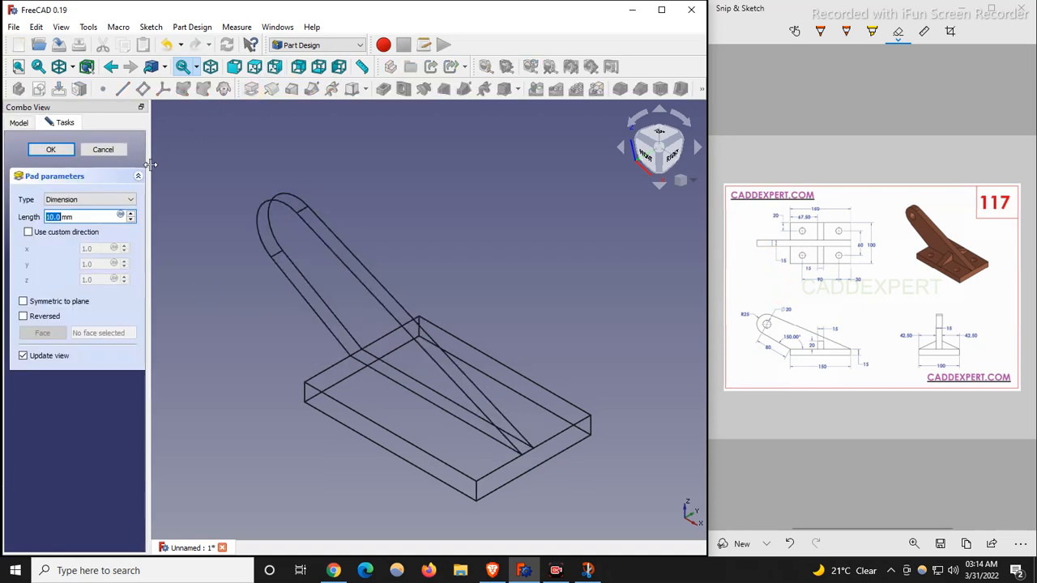
pyautogui.click(73, 68)
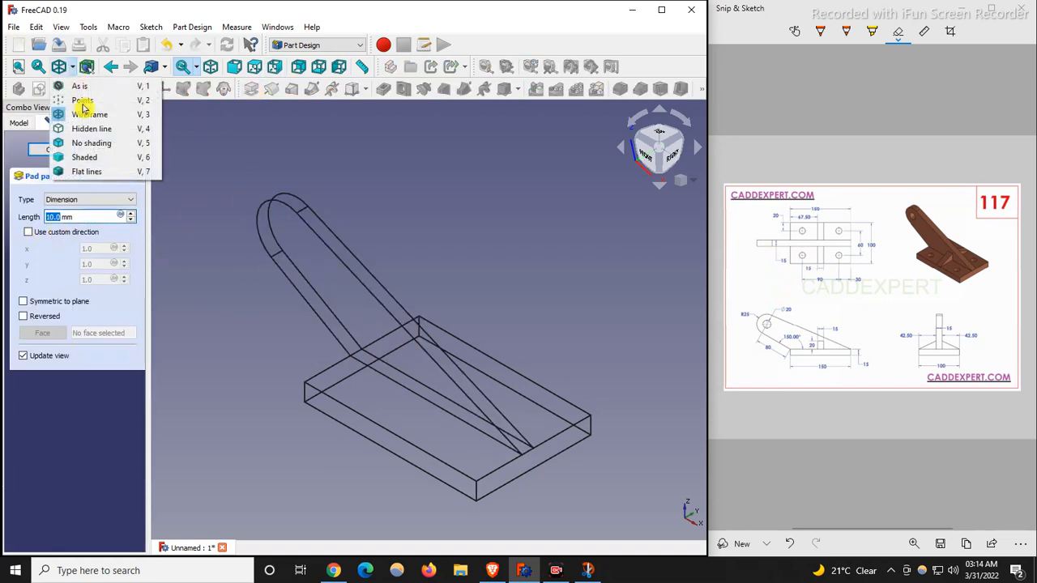
pyautogui.click(89, 173)
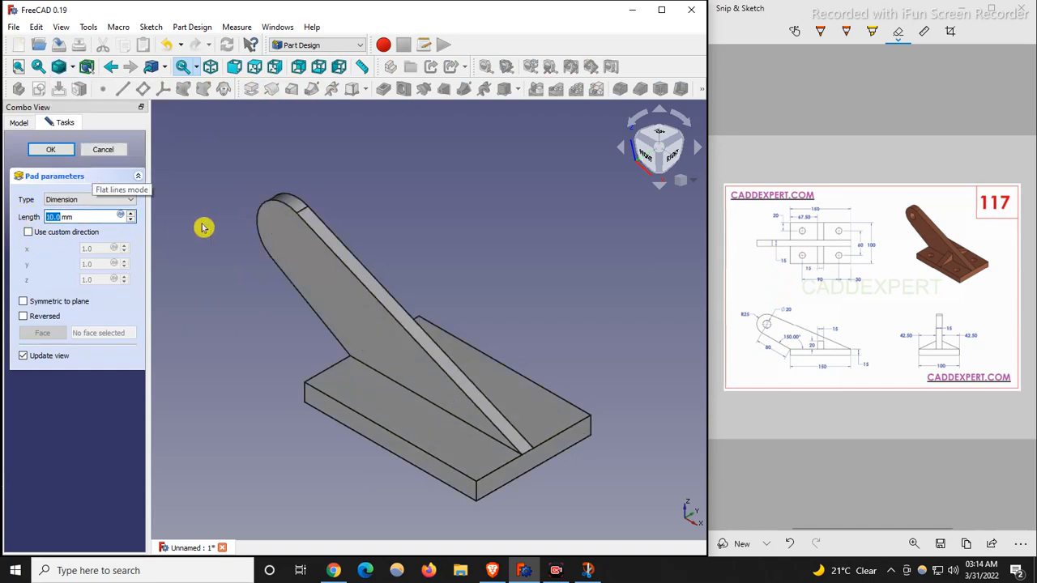
pyautogui.write('15')
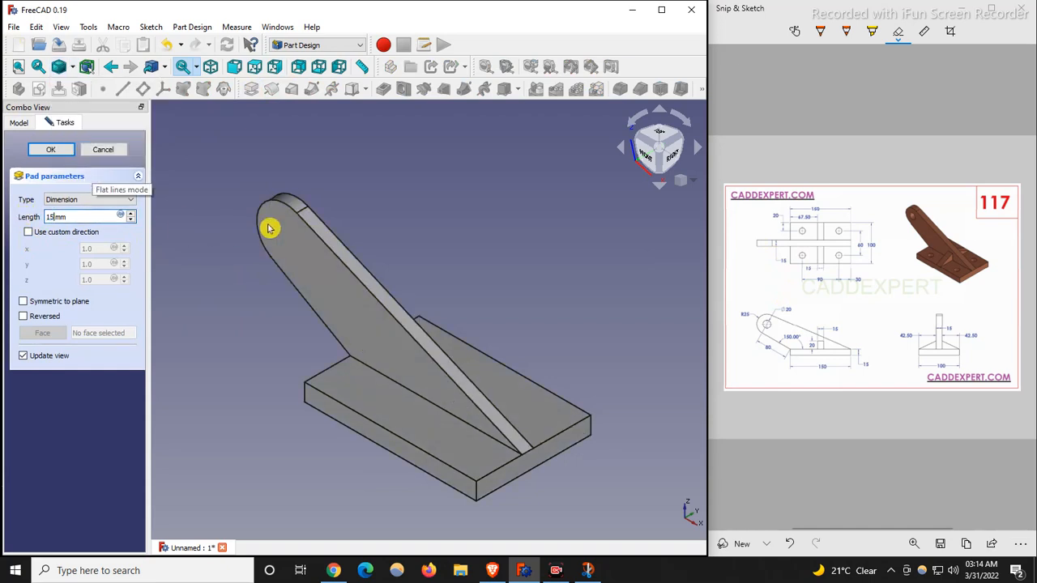
pyautogui.click(27, 303)
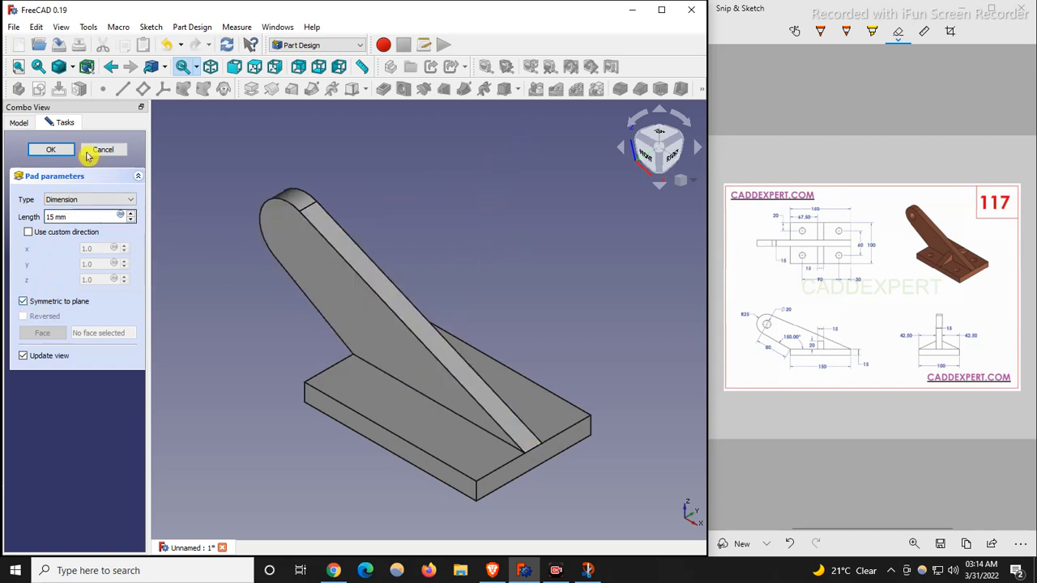
pyautogui.click(44, 151)
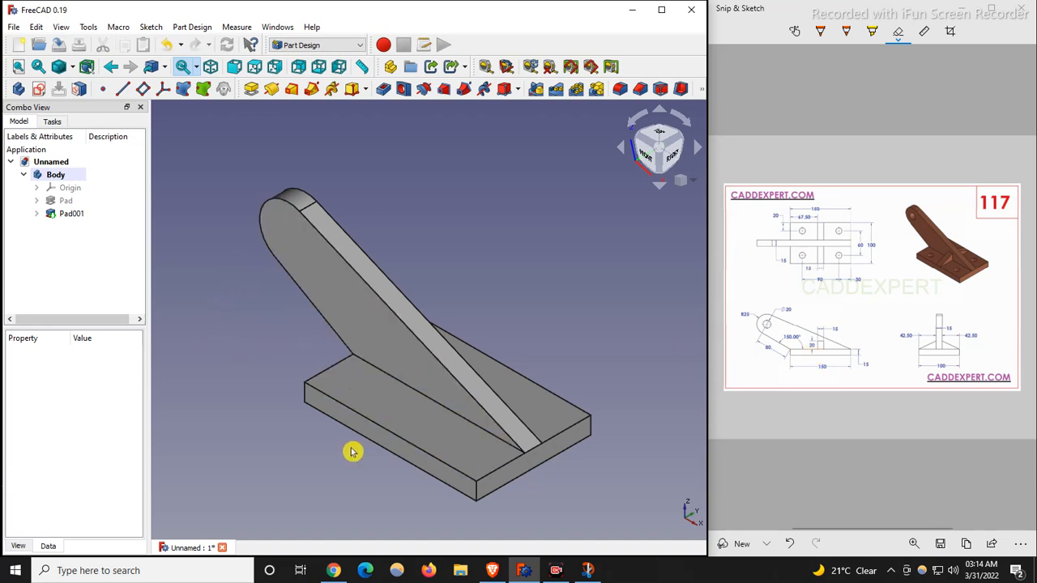
# Show the body's origin planes and axes around the model
pyautogui.click(67, 191)
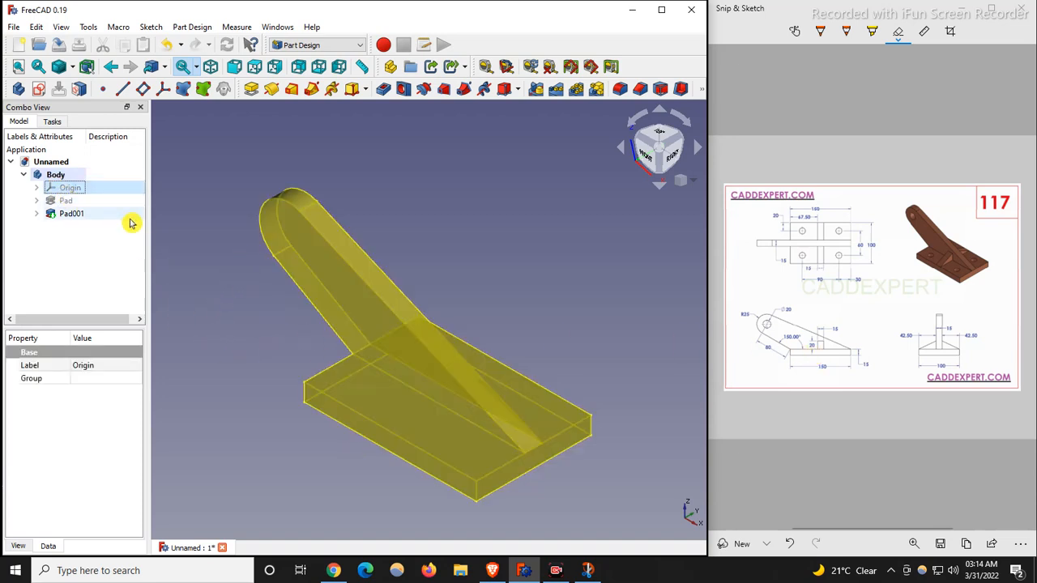
pyautogui.press('space')
pyautogui.scroll(-3, 481, 271)
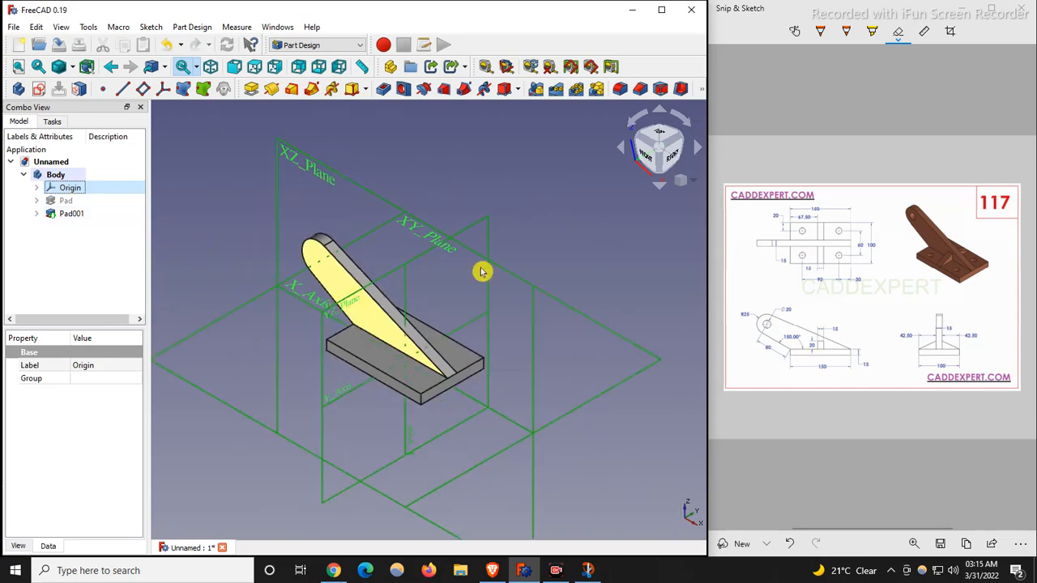
# Select the YZ plane crossing the middle of the base plate and create a new sketch on it
pyautogui.click(470, 232)
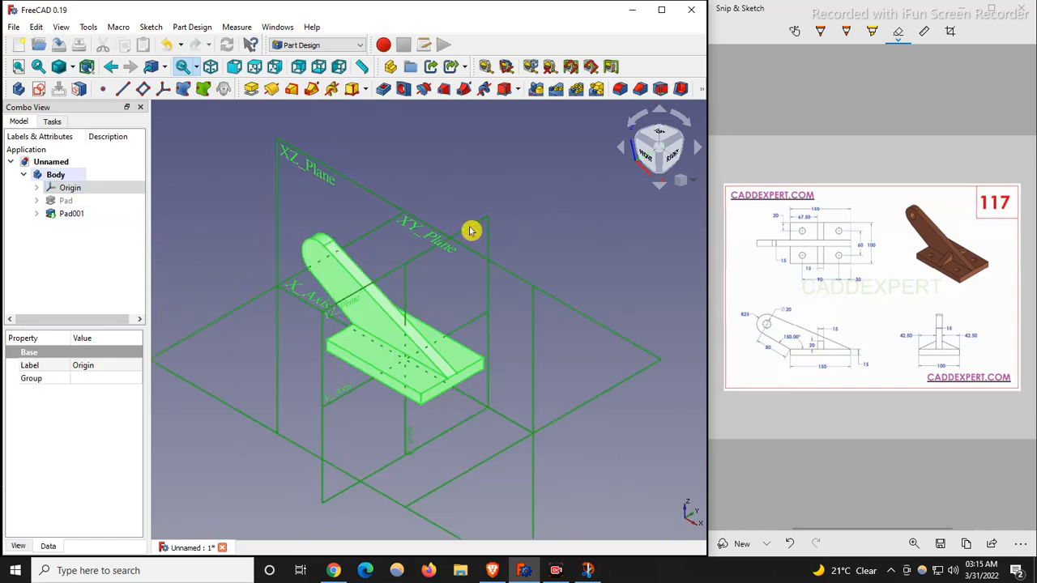
pyautogui.click(650, 160)
pyautogui.click(343, 428)
pyautogui.click(427, 301)
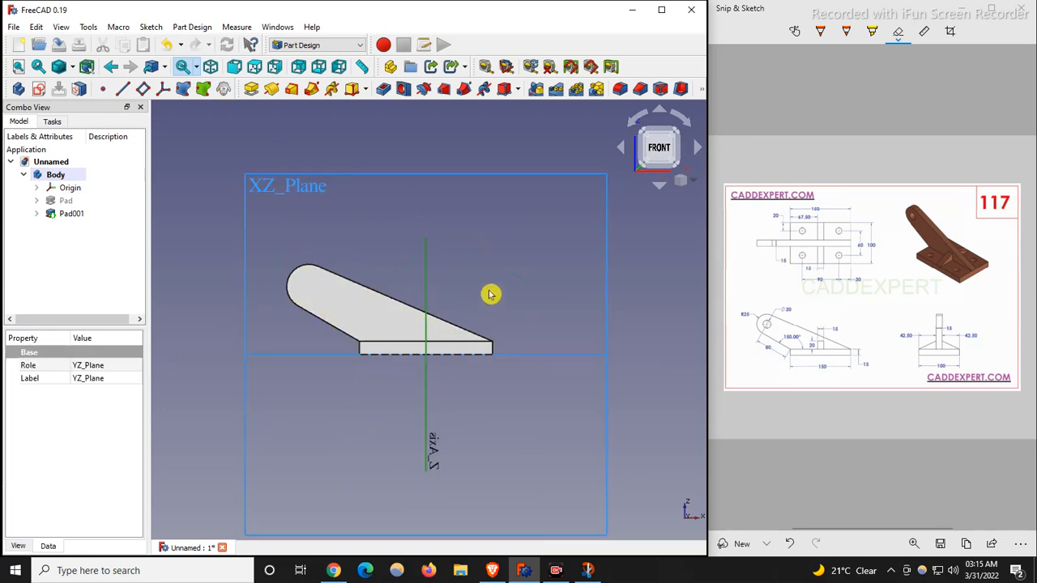
pyautogui.press('0')
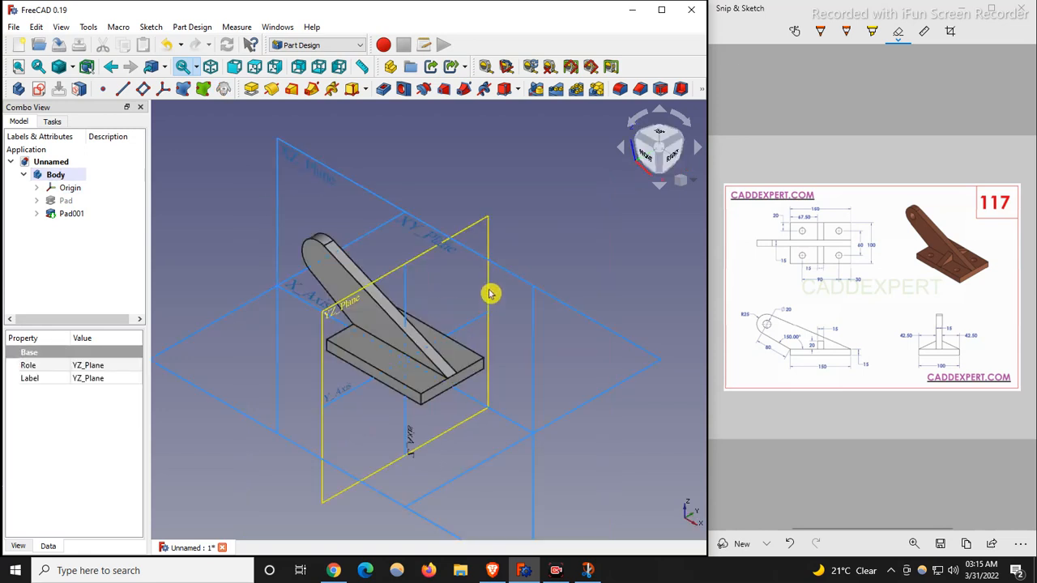
pyautogui.click(467, 234)
pyautogui.click(583, 224)
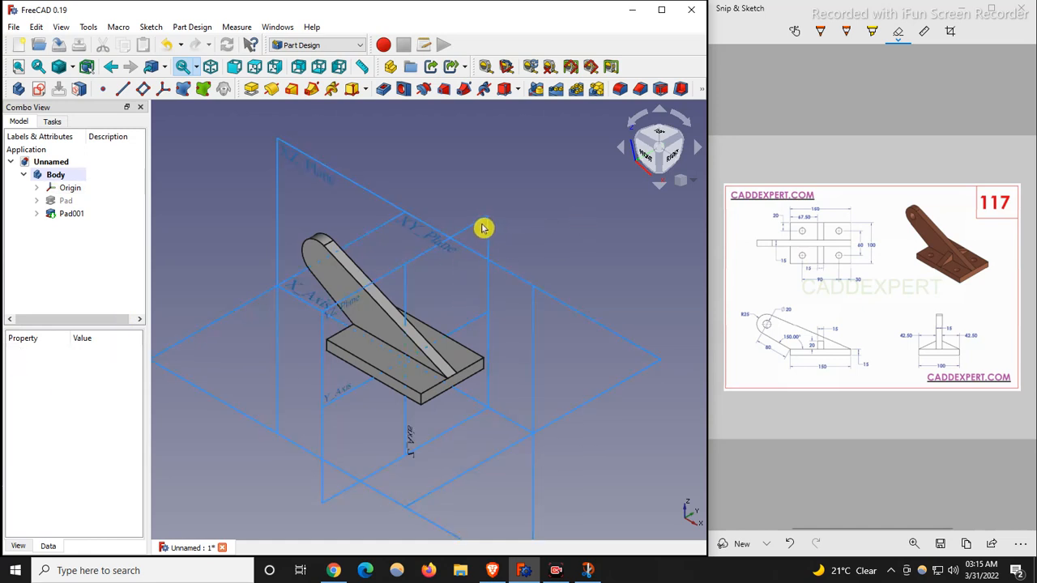
pyautogui.click(481, 227)
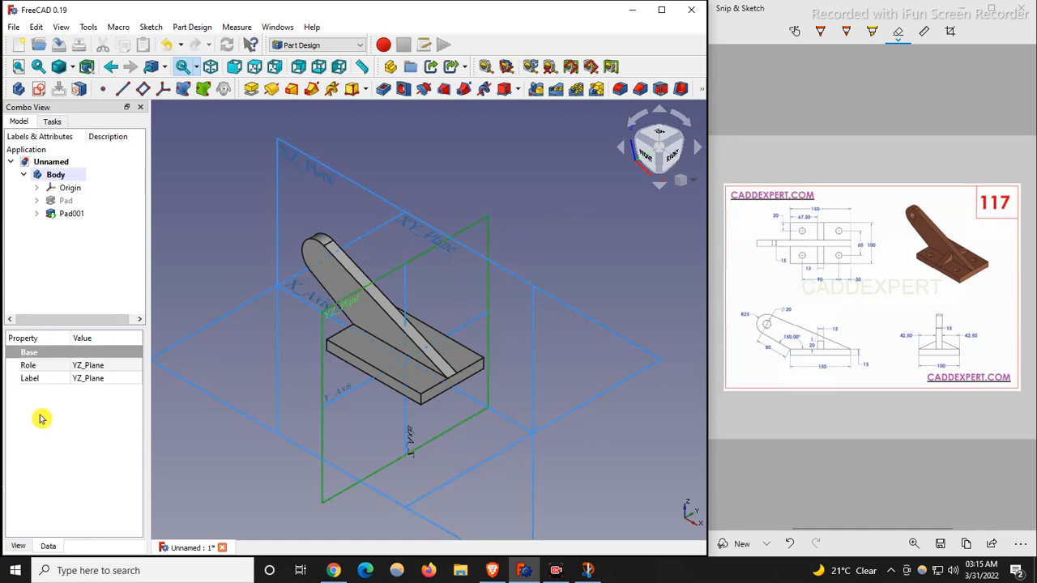
pyautogui.click(38, 96)
# Set the new sketch's view to Right and hide the body's origin planes
pyautogui.press('0')
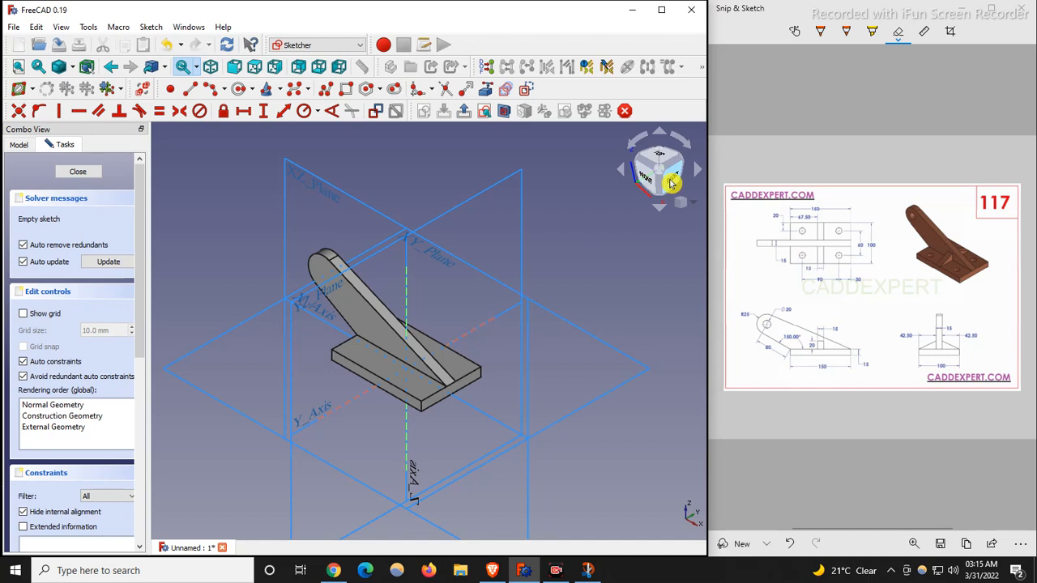
pyautogui.click(670, 183)
pyautogui.scroll(2, 324, 332)
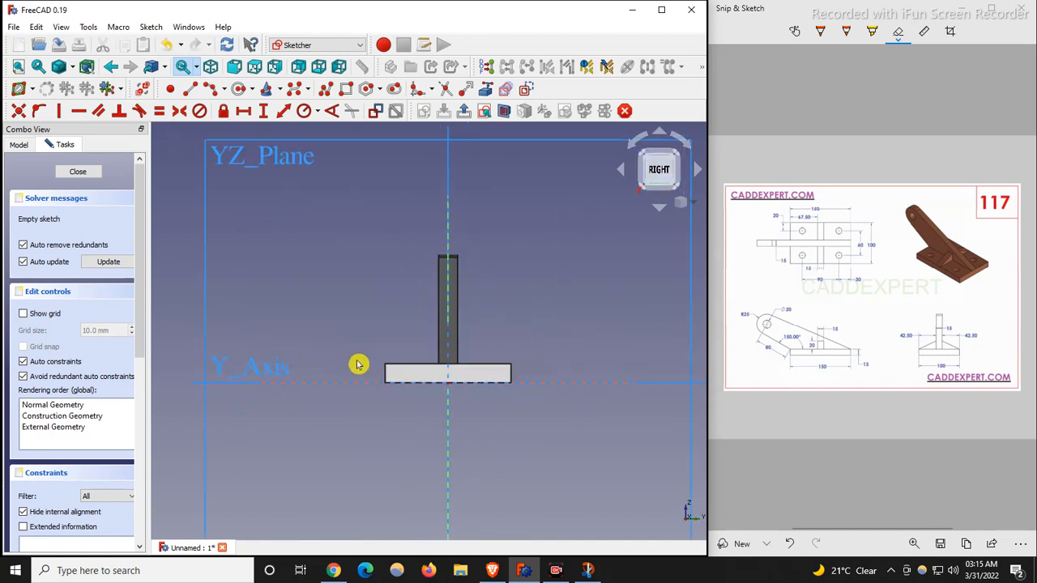
pyautogui.scroll(-2, 358, 362)
pyautogui.click(19, 144)
pyautogui.click(75, 212)
pyautogui.press('space')
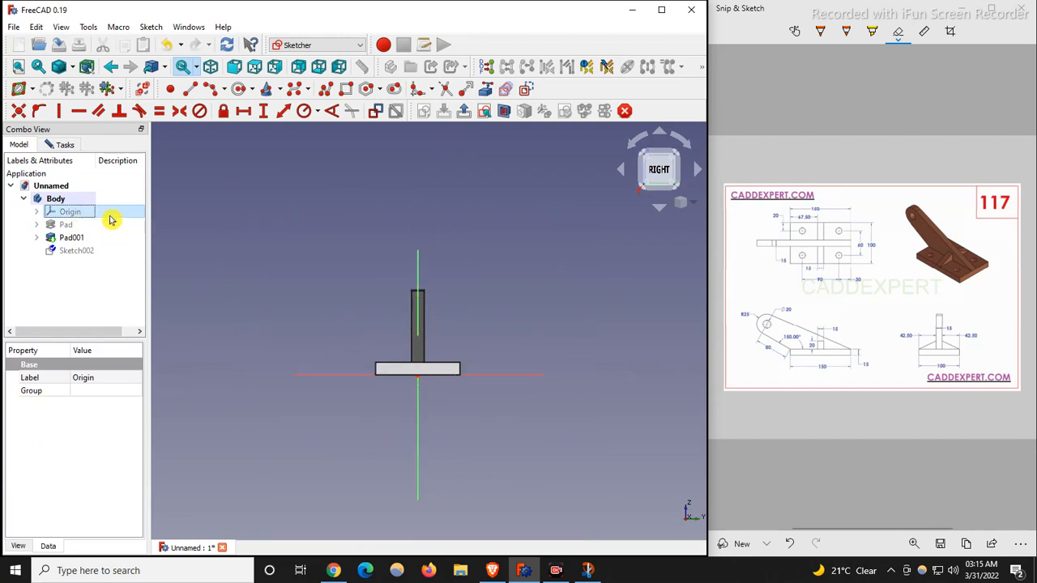
# Project the plate's top edges on both sides of the arm and the arm's two vertical side edges into the sketch as external geometry
pyautogui.scroll(3, 378, 356)
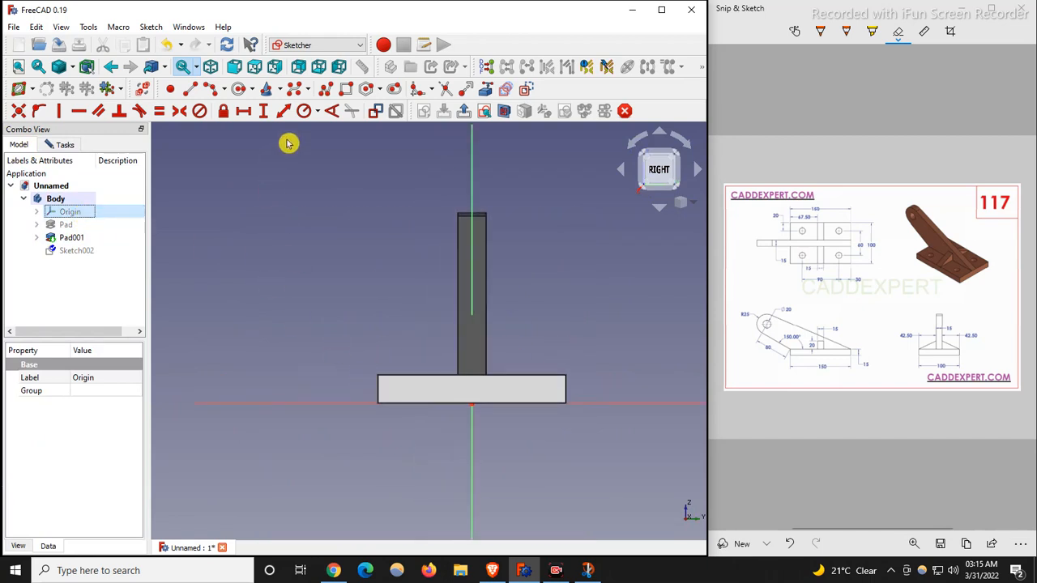
pyautogui.click(486, 90)
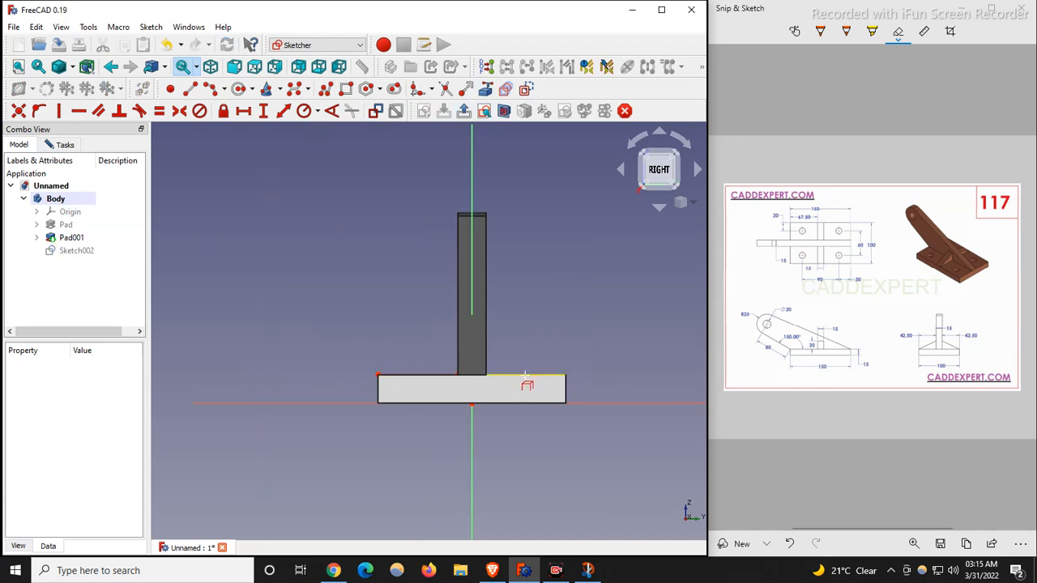
pyautogui.click(525, 375)
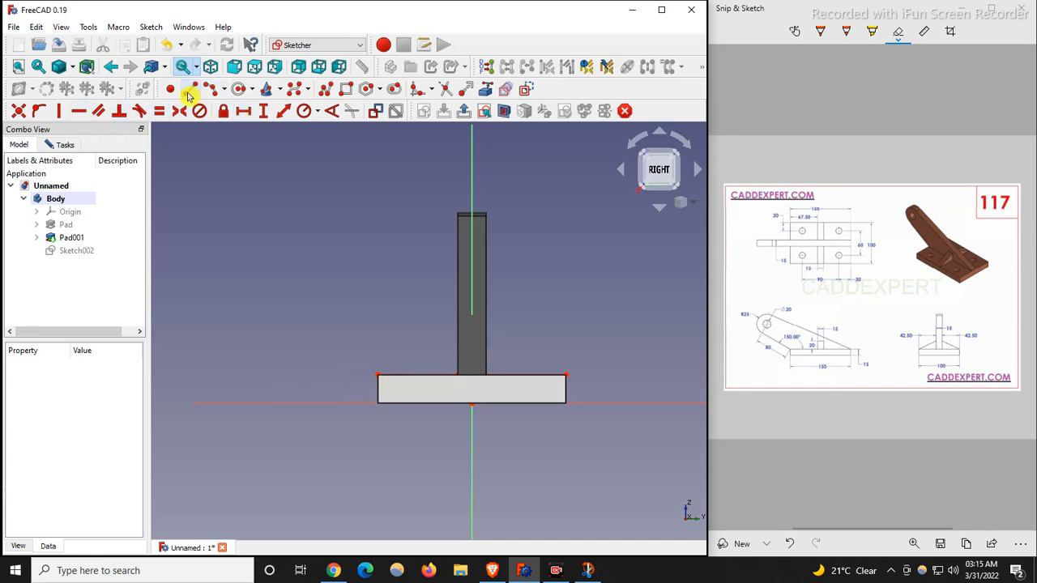
pyautogui.click(378, 375)
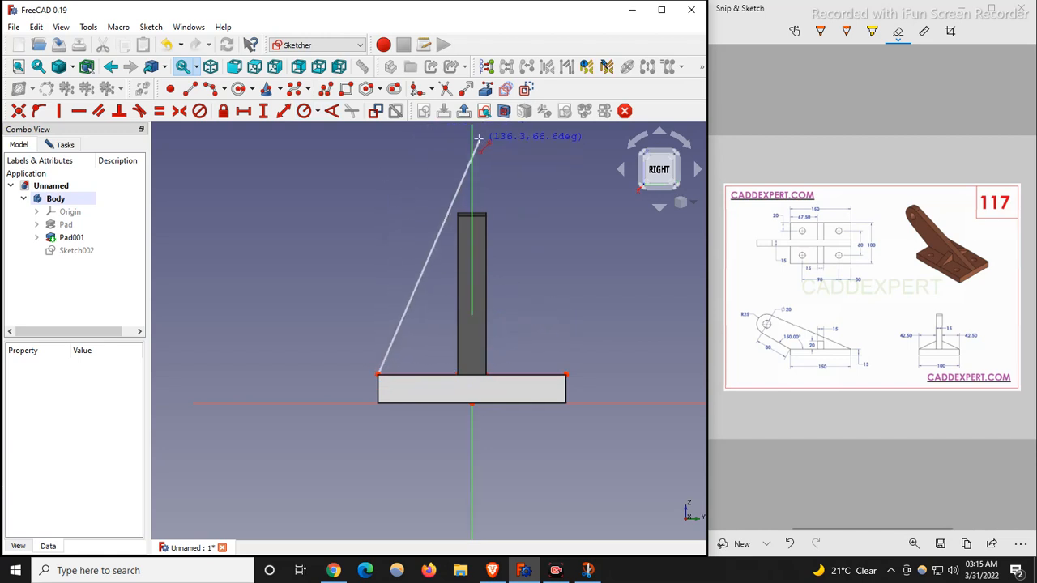
pyautogui.press('Escape')
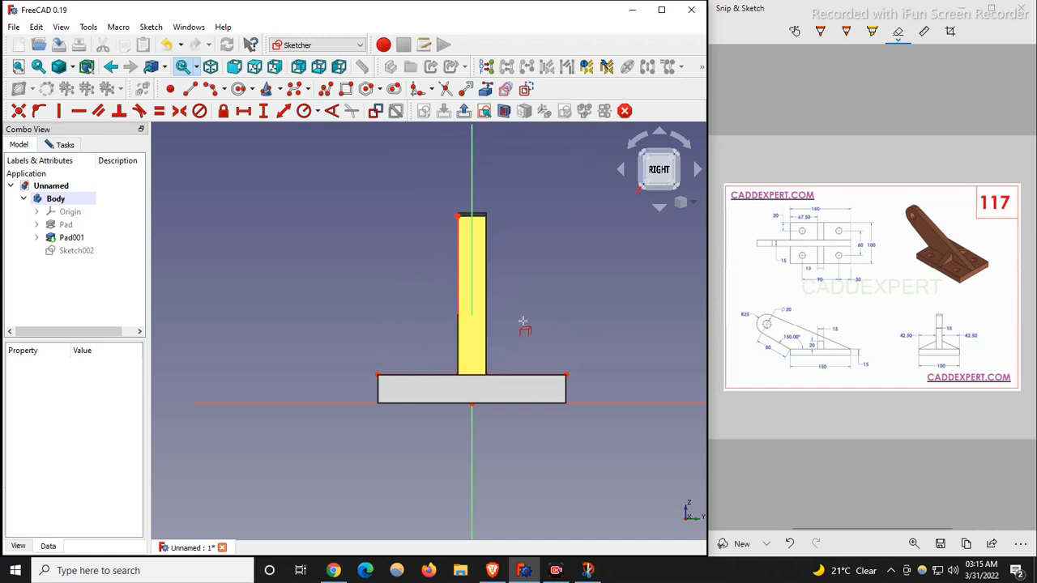
pyautogui.click(488, 300)
# Draw a triangular rib profile from the plate's outer top edge to the arm's side, down to the plate, and back along its top
pyautogui.moveTo(405, 323); pyautogui.dragTo(421, 340, button='middle')
pyautogui.scroll(3, 421, 340)
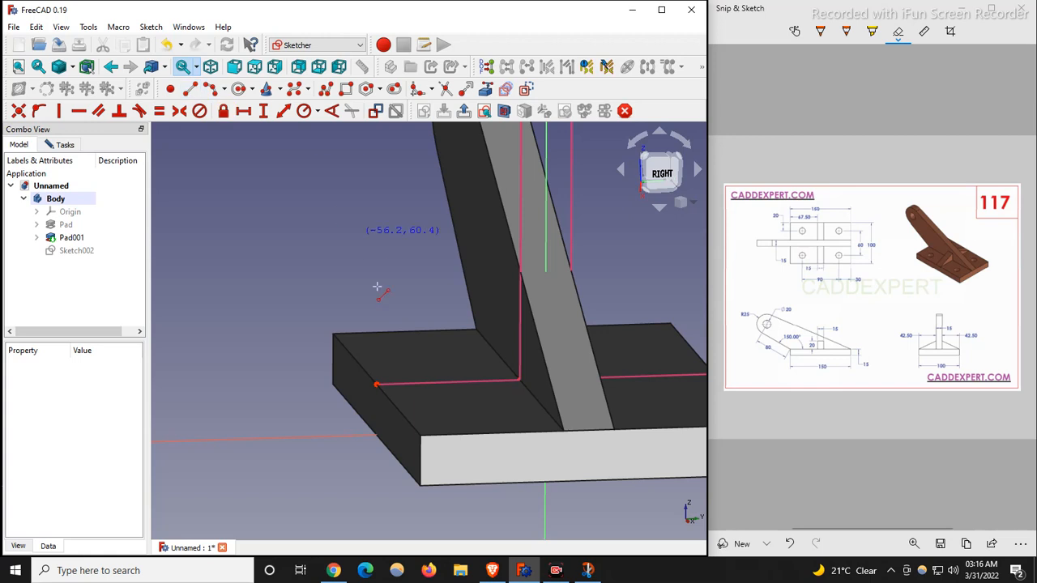
pyautogui.click(516, 299)
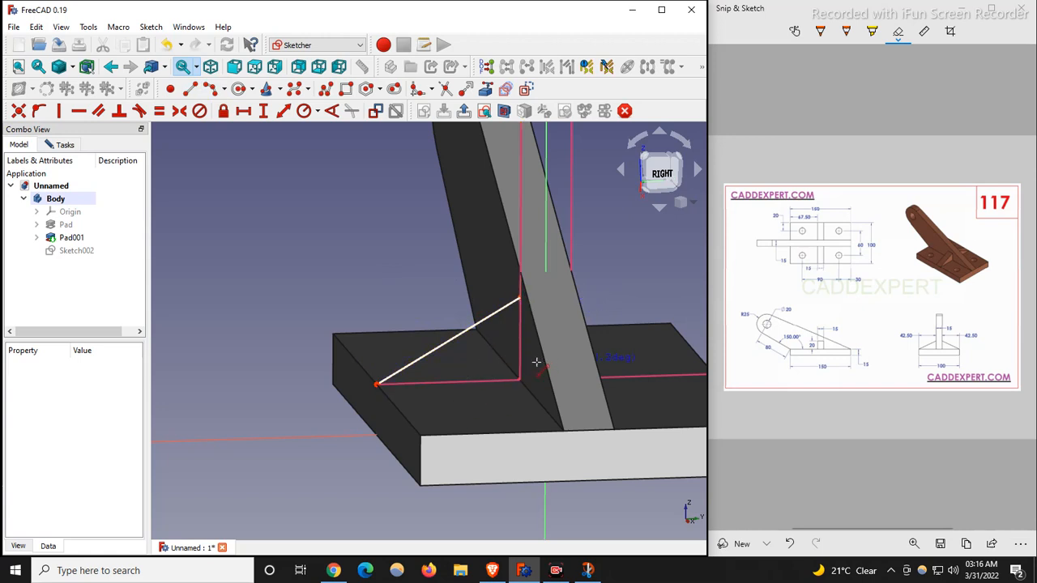
pyautogui.click(517, 379)
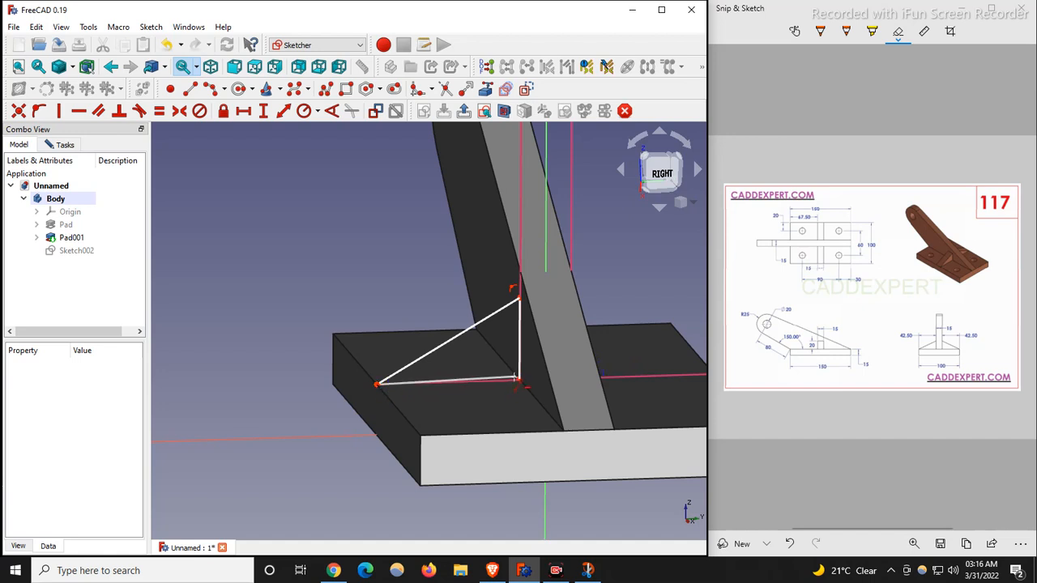
# Make the triangle's two open line ends coincident with each other and with the projected corner between the arm and plate
pyautogui.scroll(6, 517, 375)
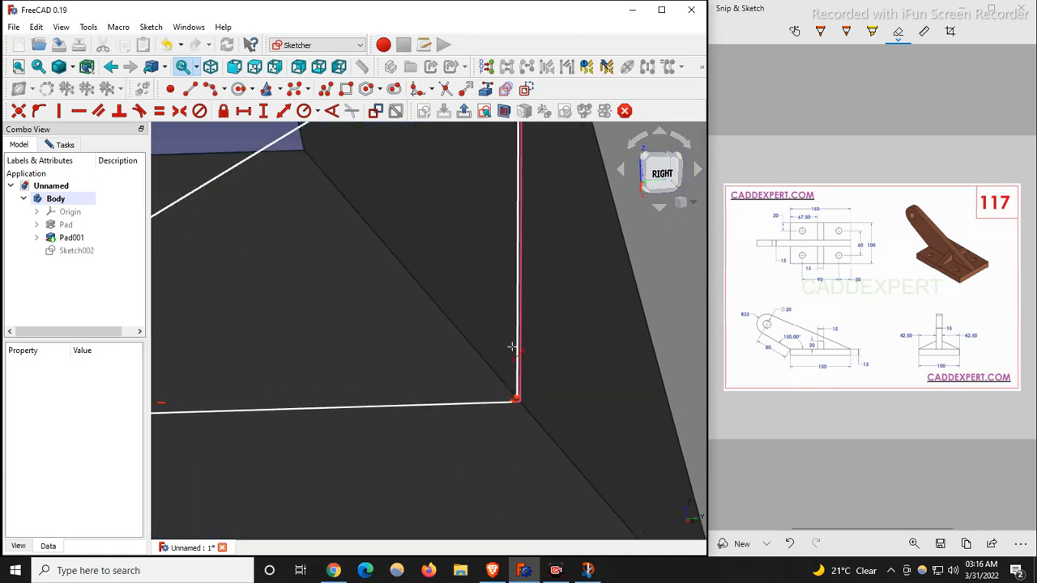
pyautogui.scroll(4, 456, 354)
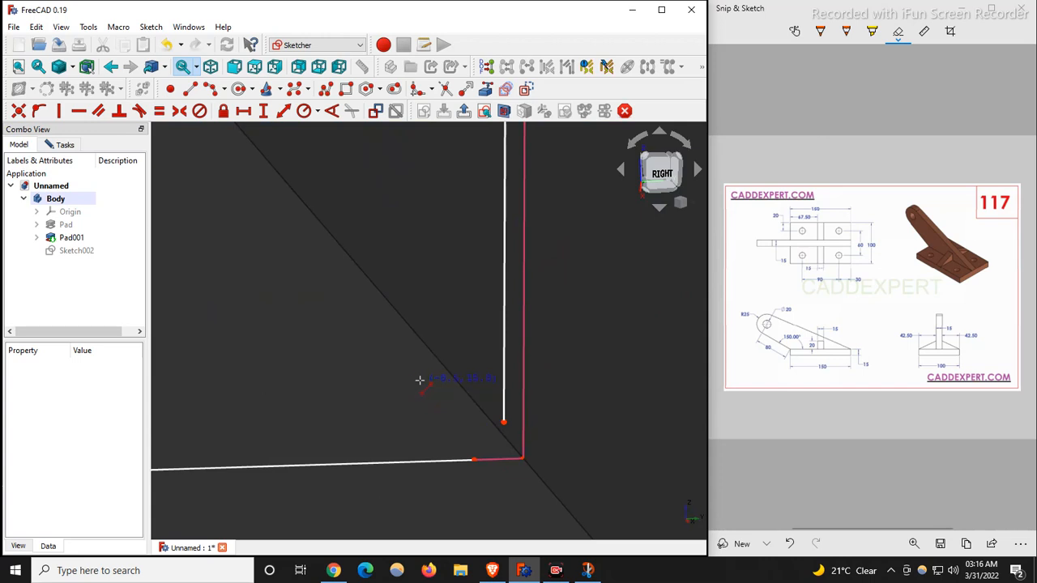
pyautogui.click(505, 424)
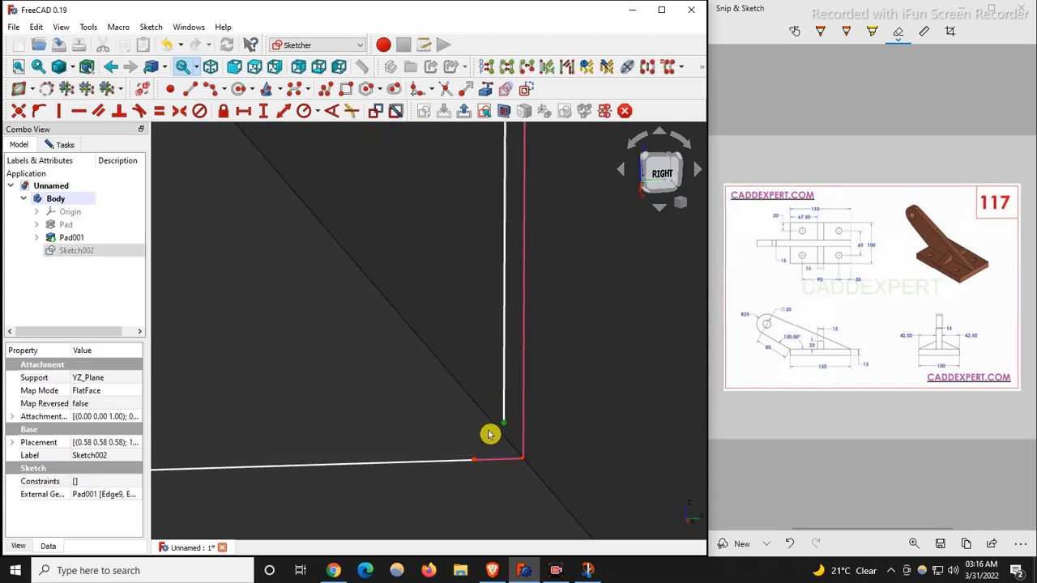
pyautogui.click(473, 461)
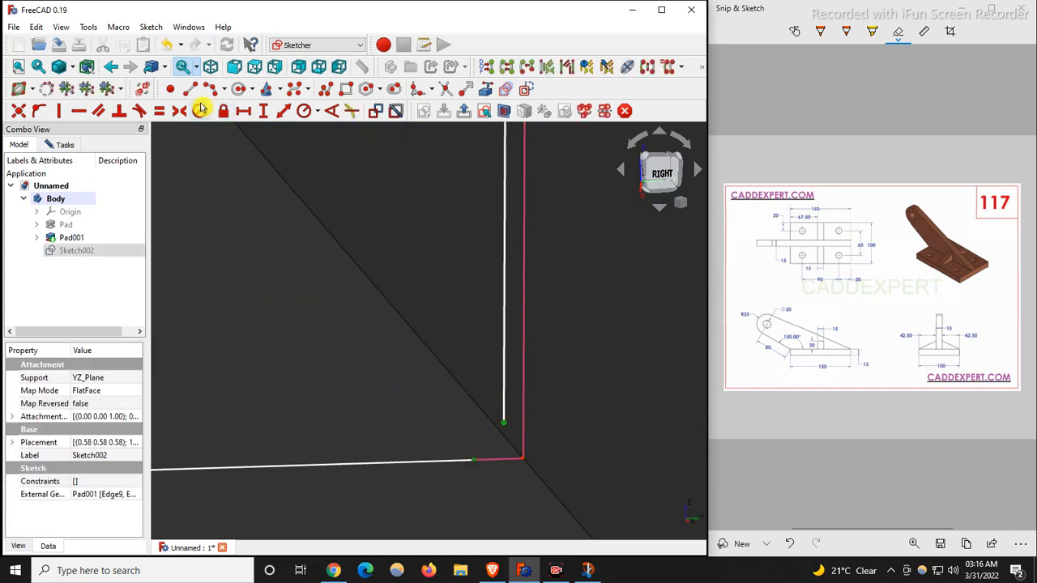
pyautogui.click(21, 113)
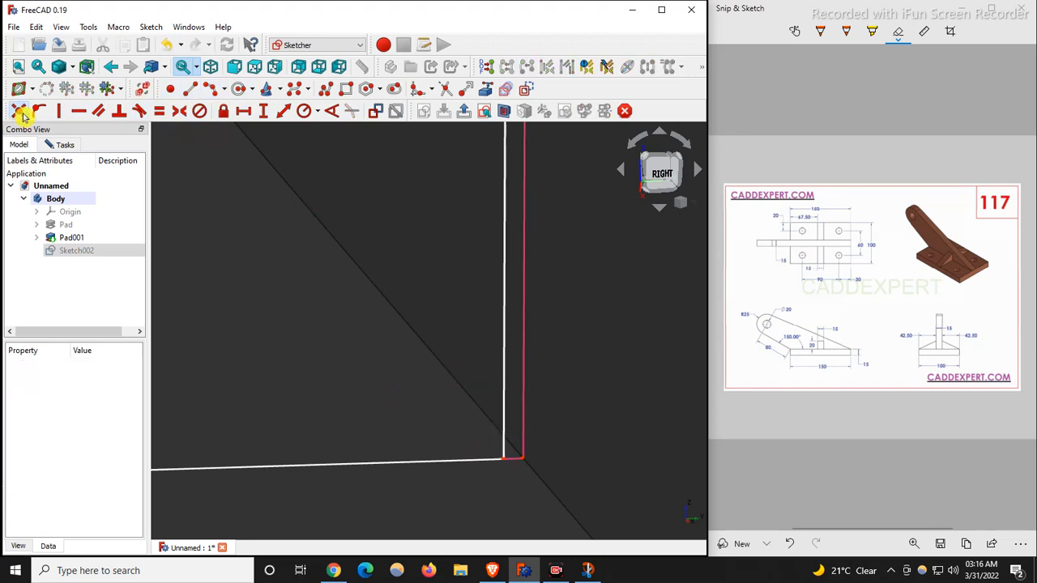
pyautogui.click(504, 461)
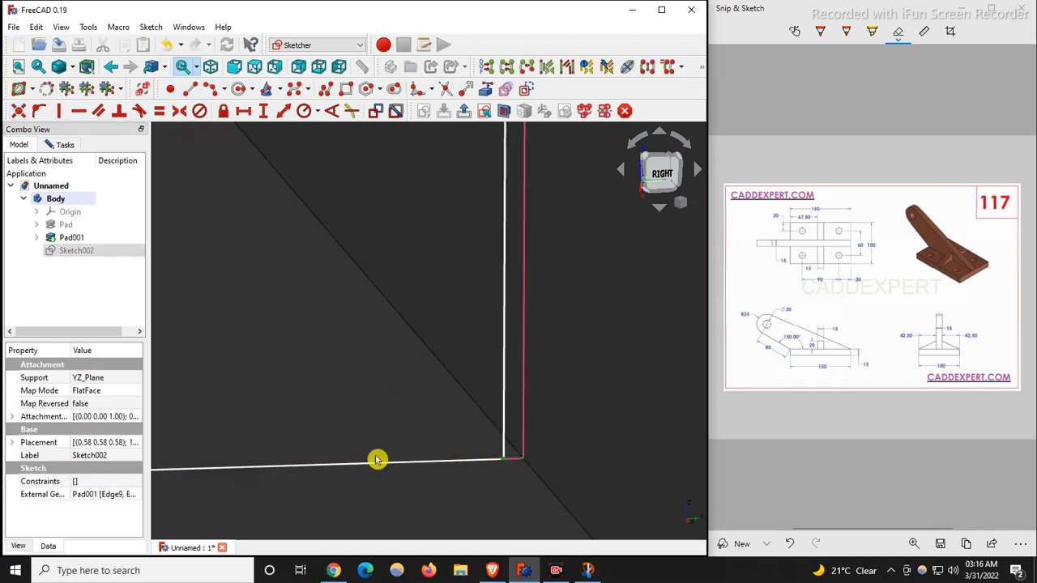
pyautogui.click(19, 110)
pyautogui.click(491, 365)
pyautogui.scroll(-5, 567, 413)
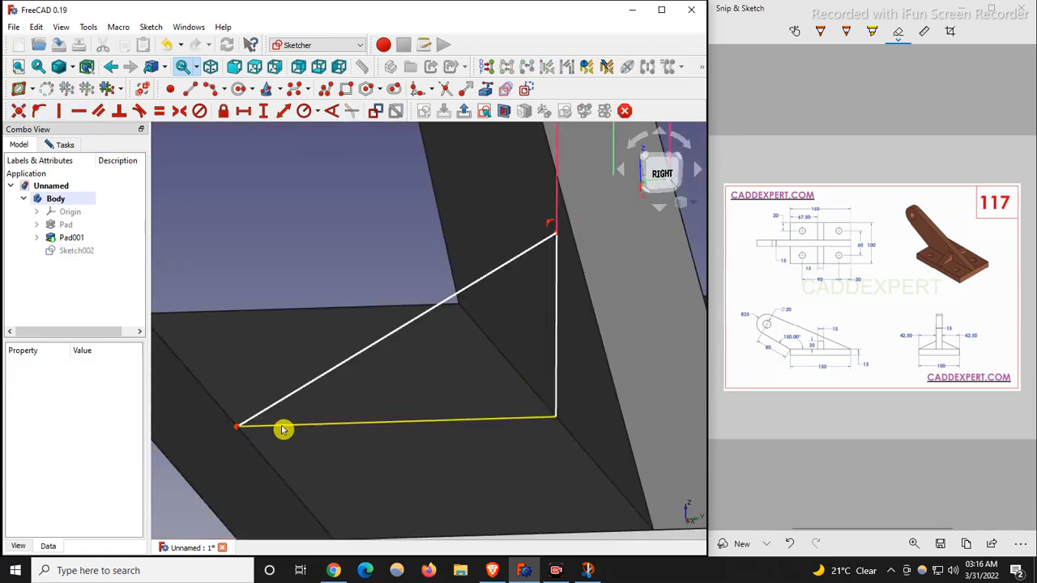
# Test the triangle's remaining freedom by moving its upper corner along the arm, and check the joined lower corner
pyautogui.moveTo(556, 239)
pyautogui.mouseDown()
pyautogui.moveTo(556, 159)
pyautogui.moveTo(553, 278)
pyautogui.moveTo(556, 254)
pyautogui.mouseUp()
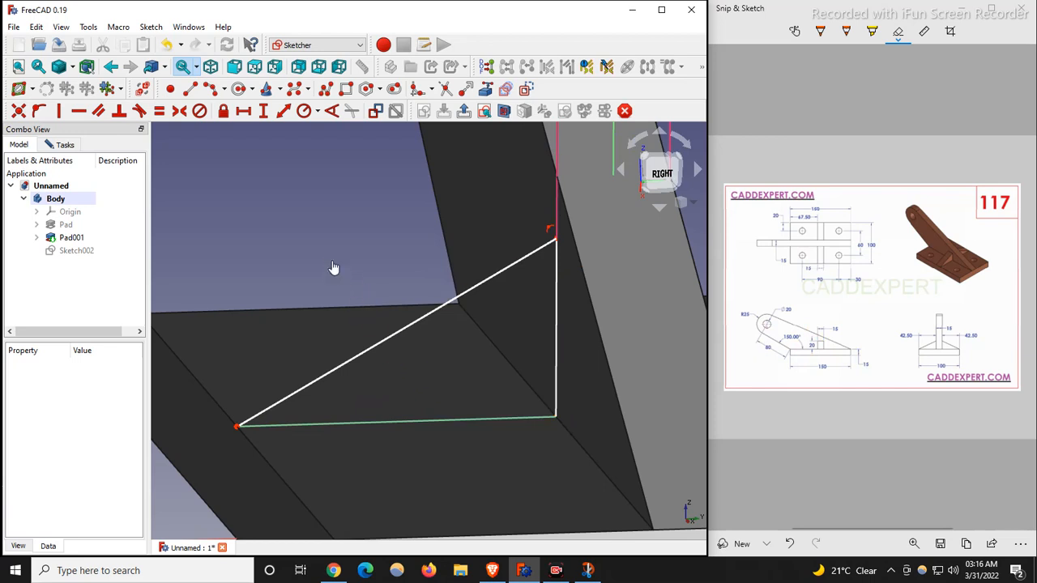
pyautogui.click(512, 423)
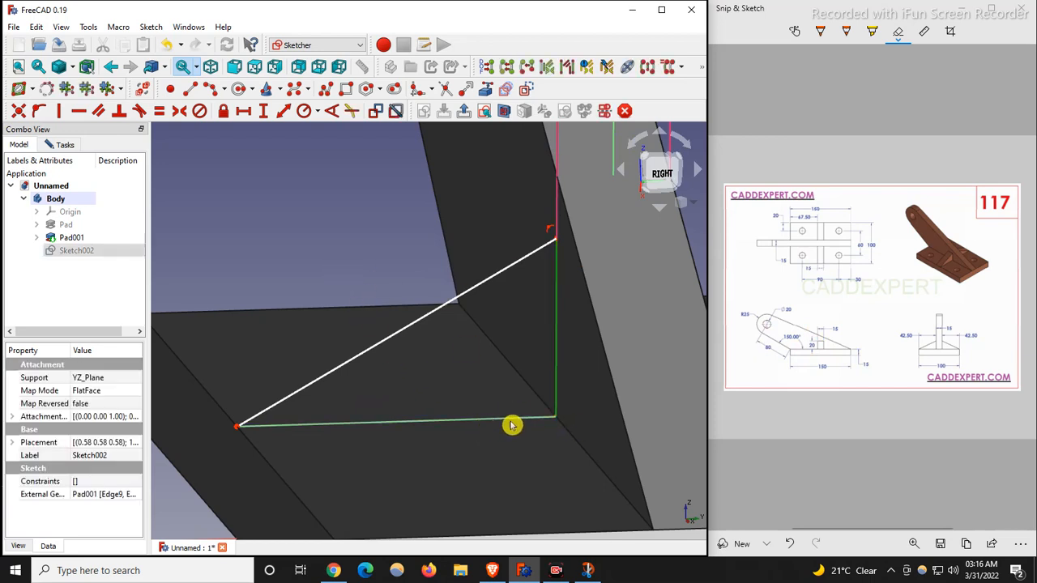
pyautogui.scroll(4, 559, 421)
pyautogui.click(573, 408)
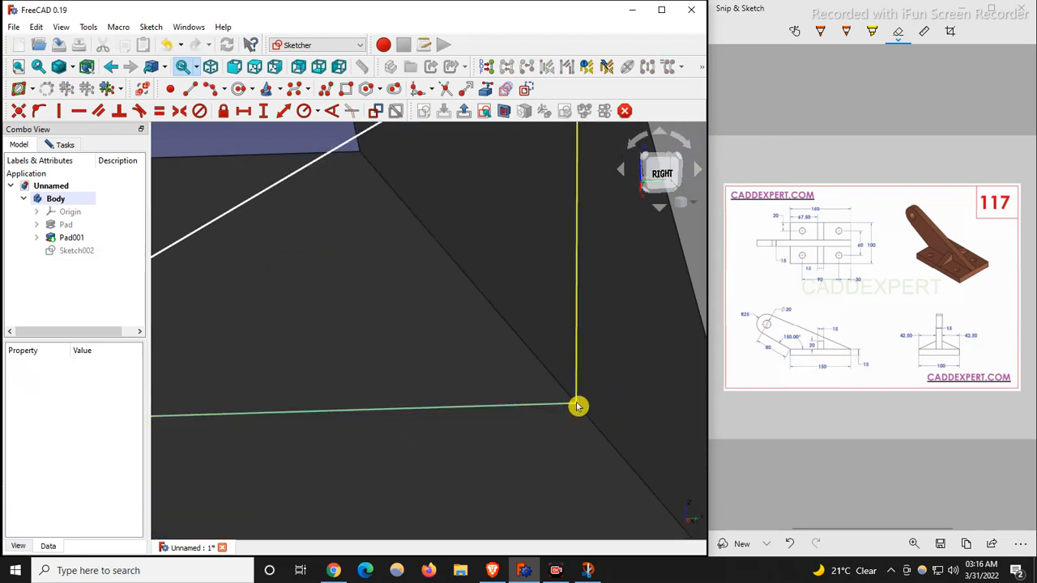
pyautogui.scroll(-5, 530, 409)
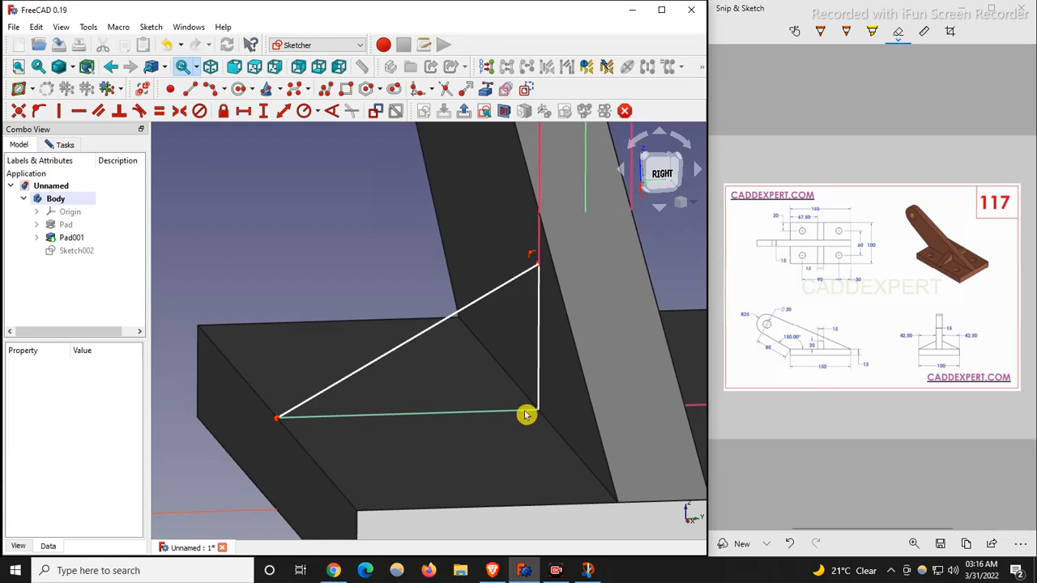
# Constrain the triangle's vertical side to 20 mm and move the dimension label to the other side of the line
pyautogui.click(539, 326)
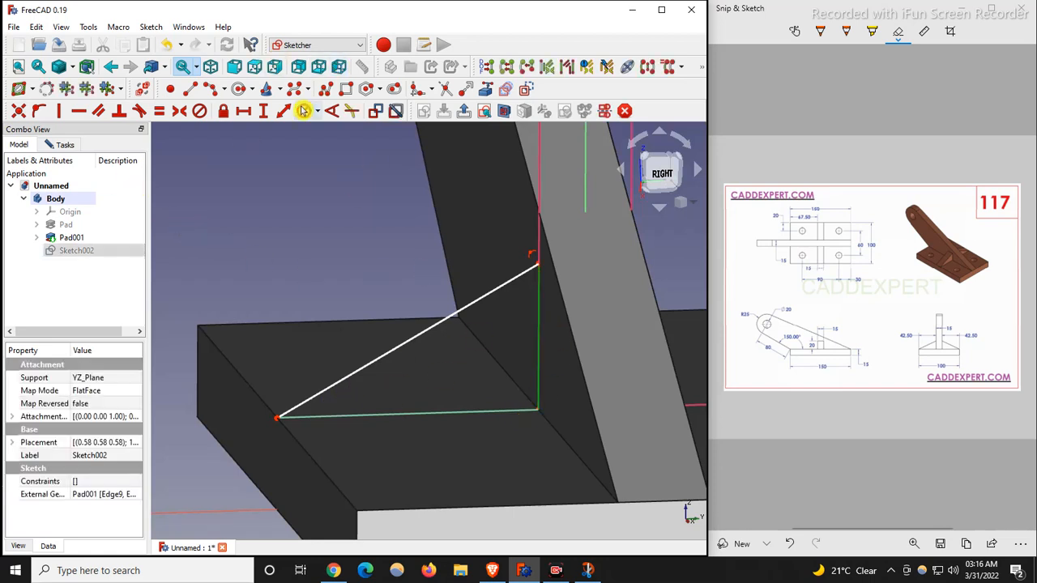
pyautogui.click(264, 111)
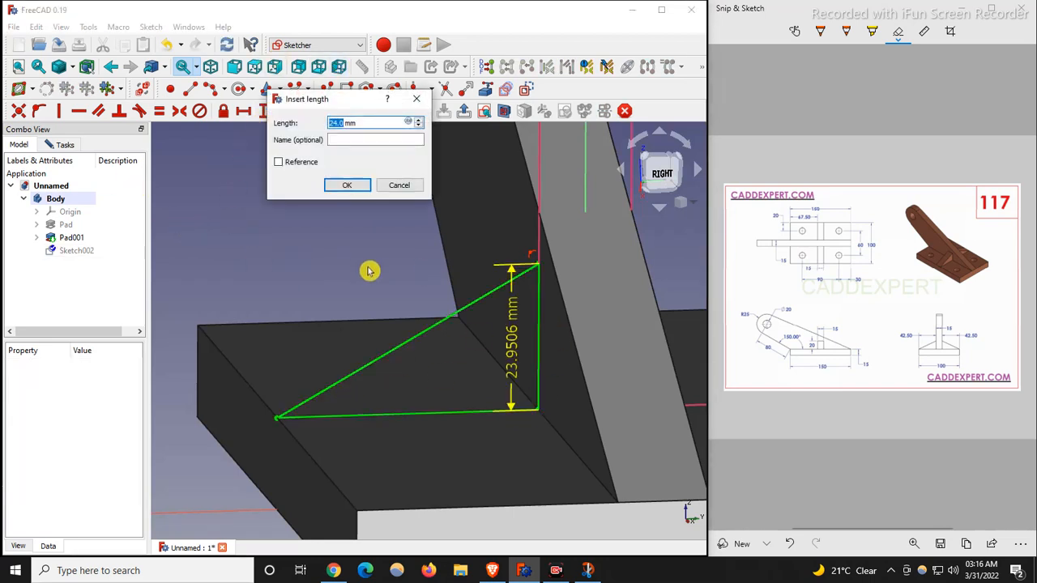
pyautogui.write('20')
pyautogui.press('Return')
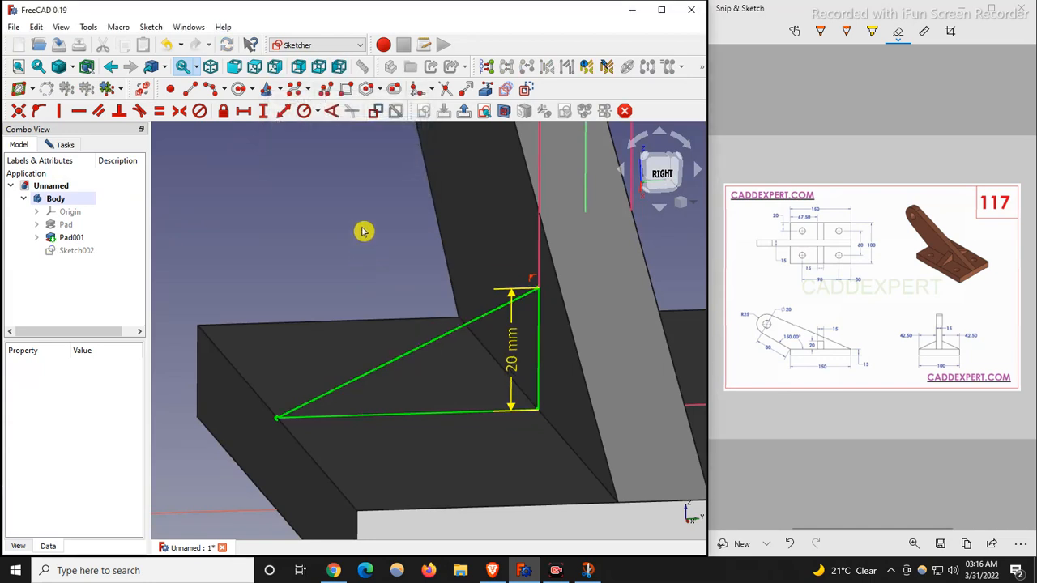
pyautogui.moveTo(508, 347); pyautogui.dragTo(574, 354)
# Examine the rib profile and the projected edges on the opposite side of the arm from several angles
pyautogui.scroll(-1, 290, 294)
pyautogui.scroll(-4, 290, 294)
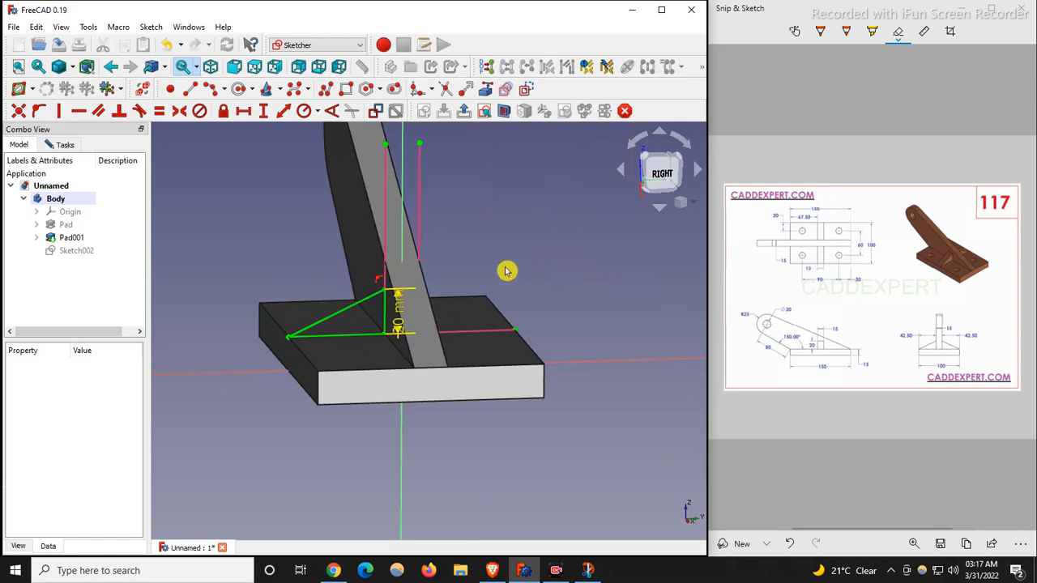
pyautogui.click(661, 172)
pyautogui.moveTo(559, 257)
pyautogui.mouseDown(button='middle')
pyautogui.moveTo(555, 273)
pyautogui.moveTo(516, 297)
pyautogui.moveTo(493, 238)
pyautogui.mouseUp(button='middle')
pyautogui.scroll(4, 392, 257)
pyautogui.scroll(-3, 391, 258)
pyautogui.scroll(2, 444, 301)
pyautogui.scroll(-2, 396, 324)
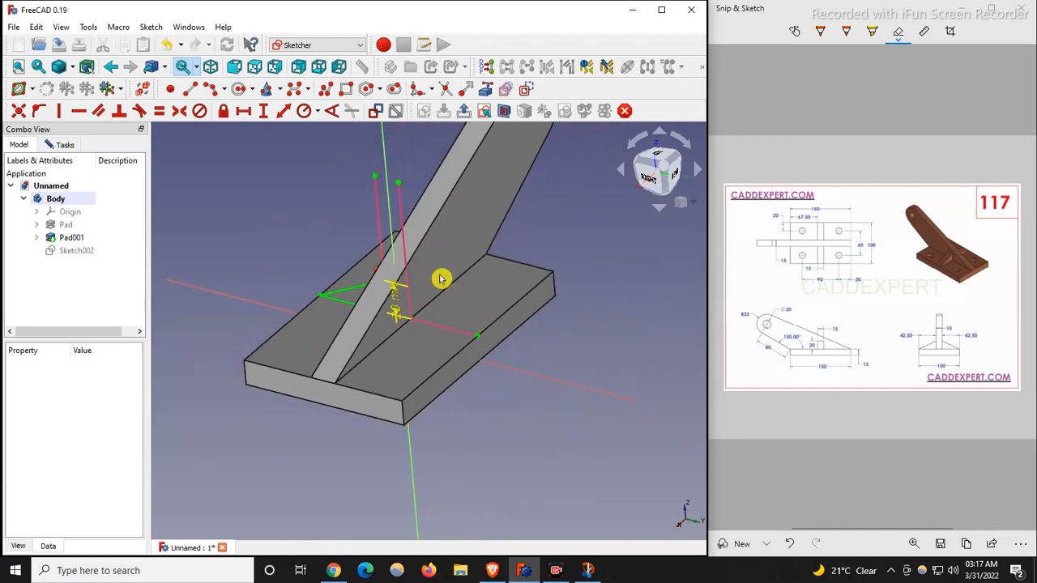
pyautogui.scroll(1, 357, 288)
pyautogui.scroll(3, 324, 280)
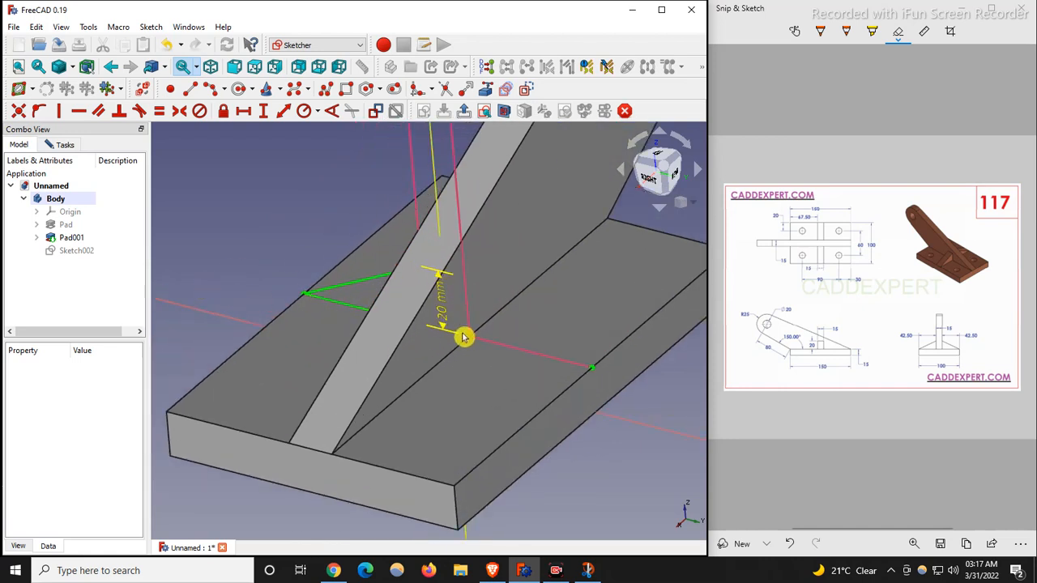
pyautogui.scroll(-2, 463, 337)
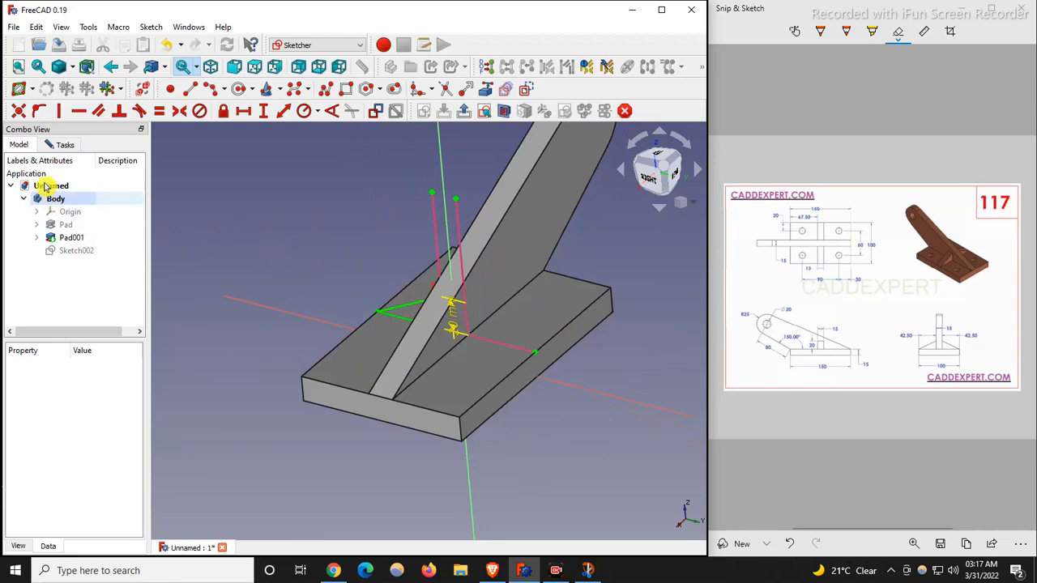
# Close the rib sketch and clear the selection
pyautogui.click(65, 144)
pyautogui.click(79, 172)
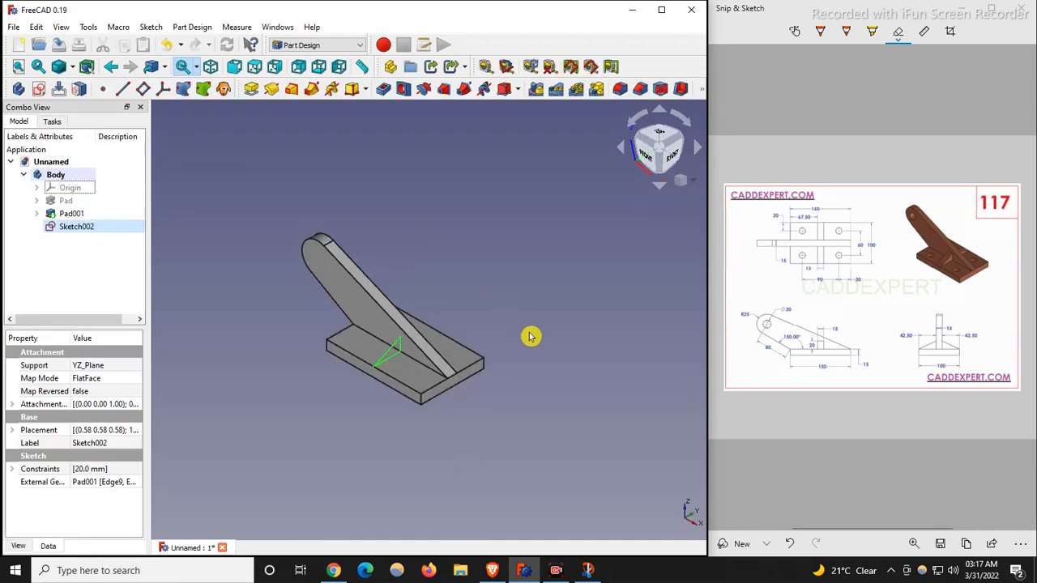
pyautogui.click(509, 265)
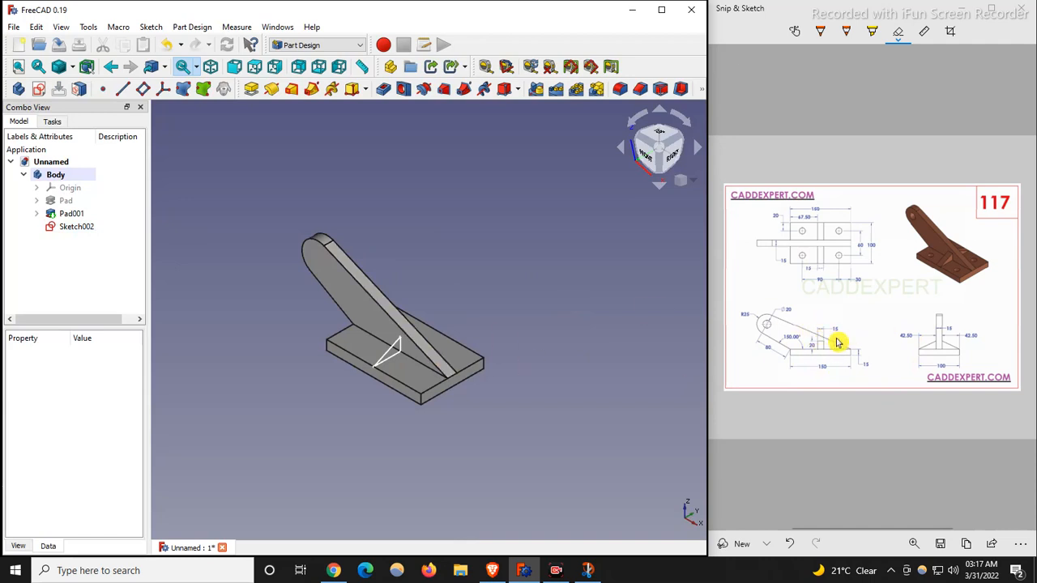
# Pad the triangular rib profile 15 mm symmetric to its plane
pyautogui.click(251, 89)
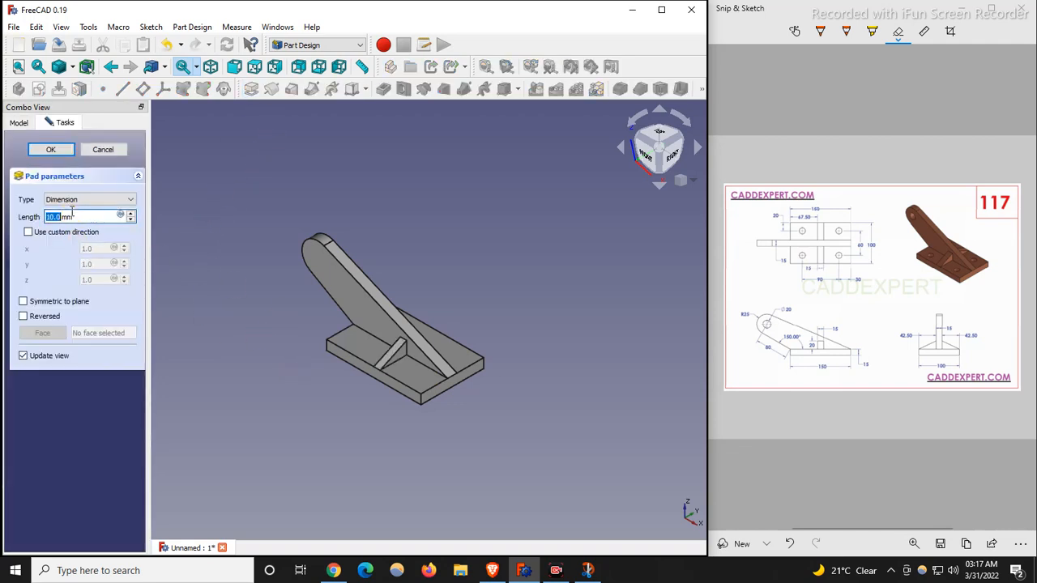
pyautogui.write('15')
pyautogui.click(24, 302)
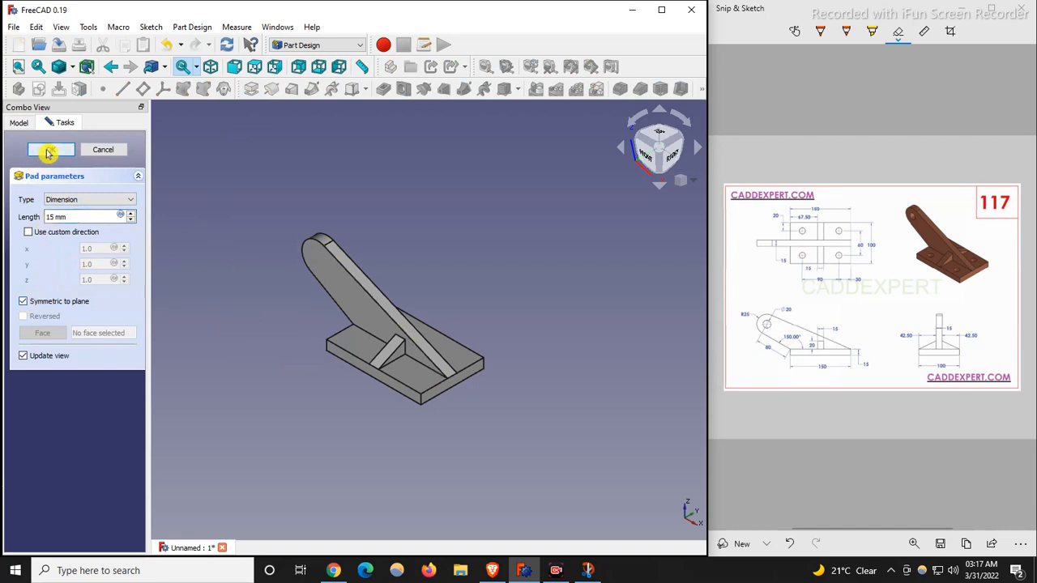
pyautogui.click(45, 152)
# Mirror the 15 mm rib pad across the arm using the base XZ plane
pyautogui.click(69, 227)
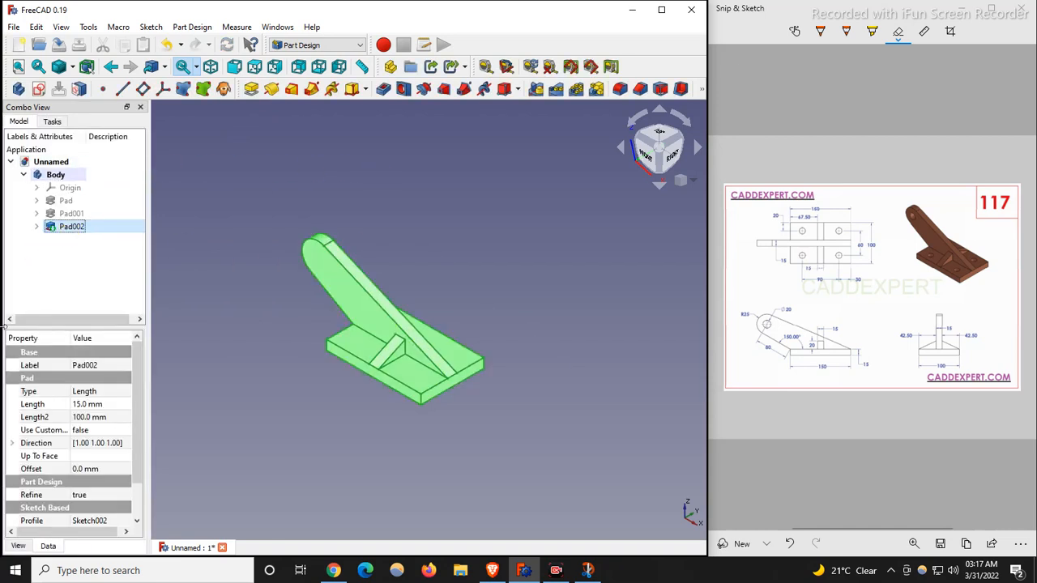
pyautogui.click(539, 91)
pyautogui.scroll(3, 343, 386)
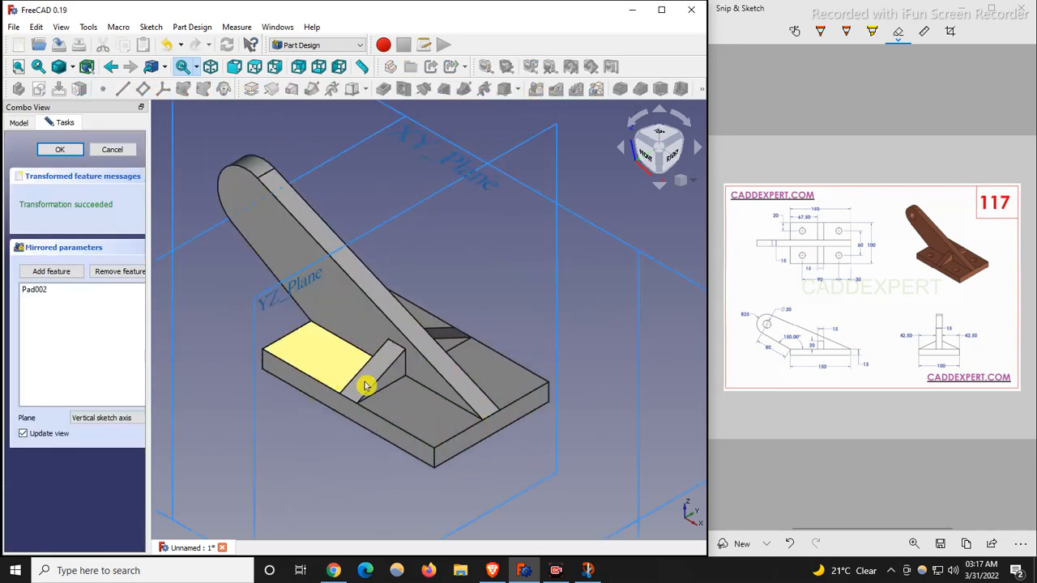
pyautogui.scroll(-3, 412, 343)
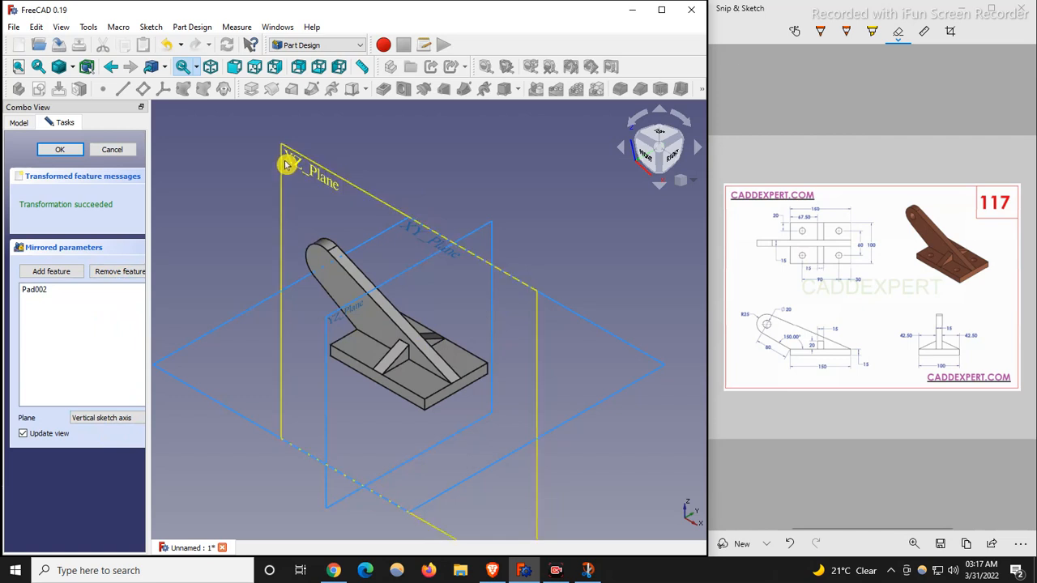
pyautogui.click(119, 420)
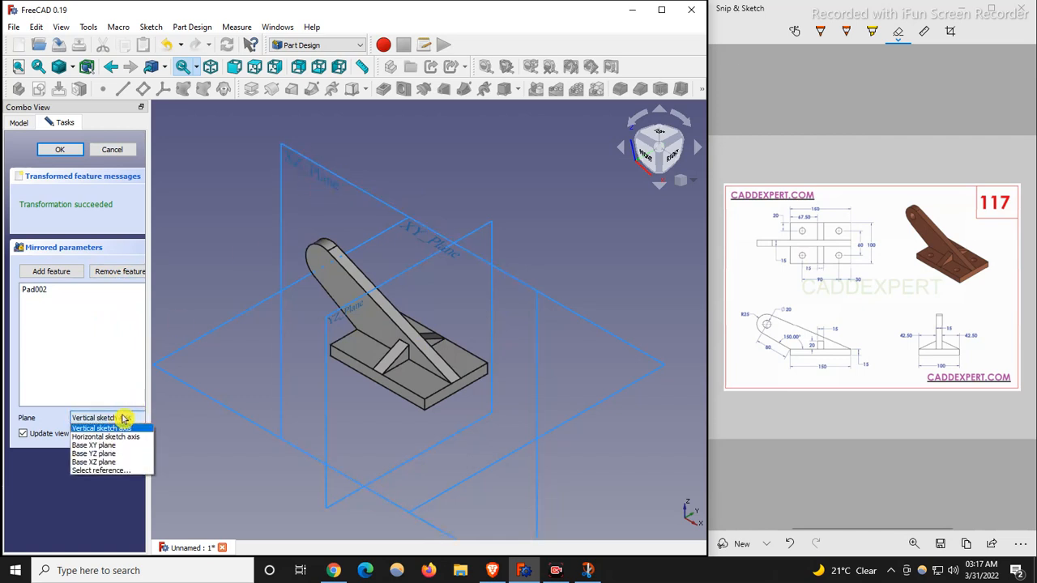
pyautogui.click(119, 463)
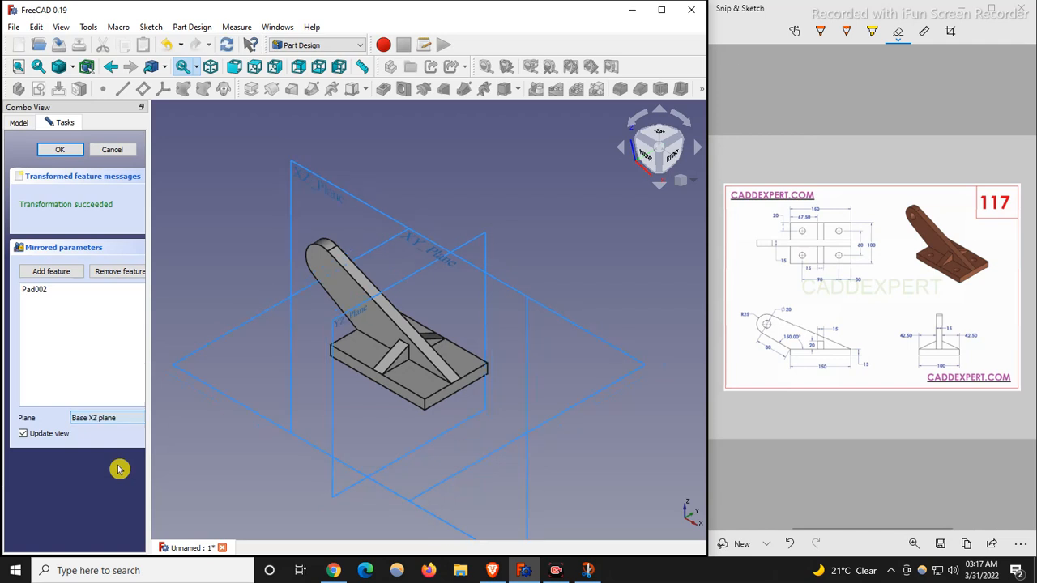
pyautogui.click(71, 149)
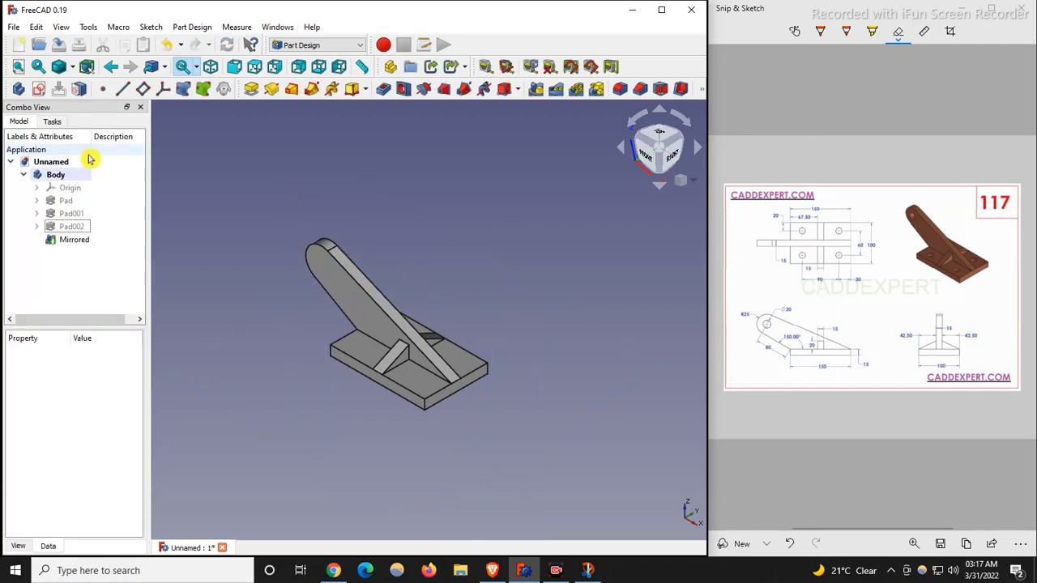
# Start a sketch on the base plate's top face beside the rib
pyautogui.scroll(2, 351, 314)
pyautogui.scroll(1, 351, 313)
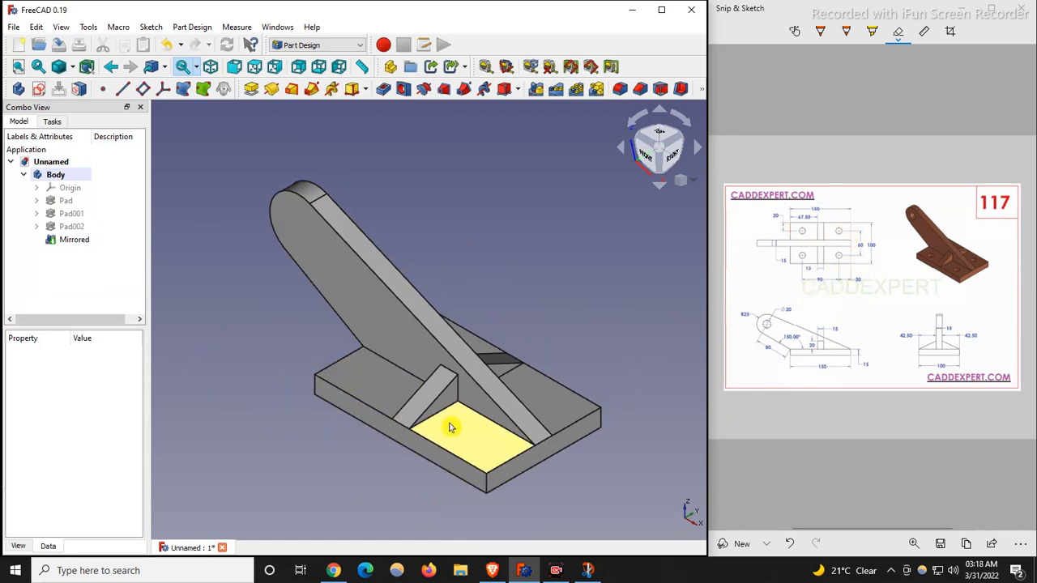
pyautogui.click(463, 441)
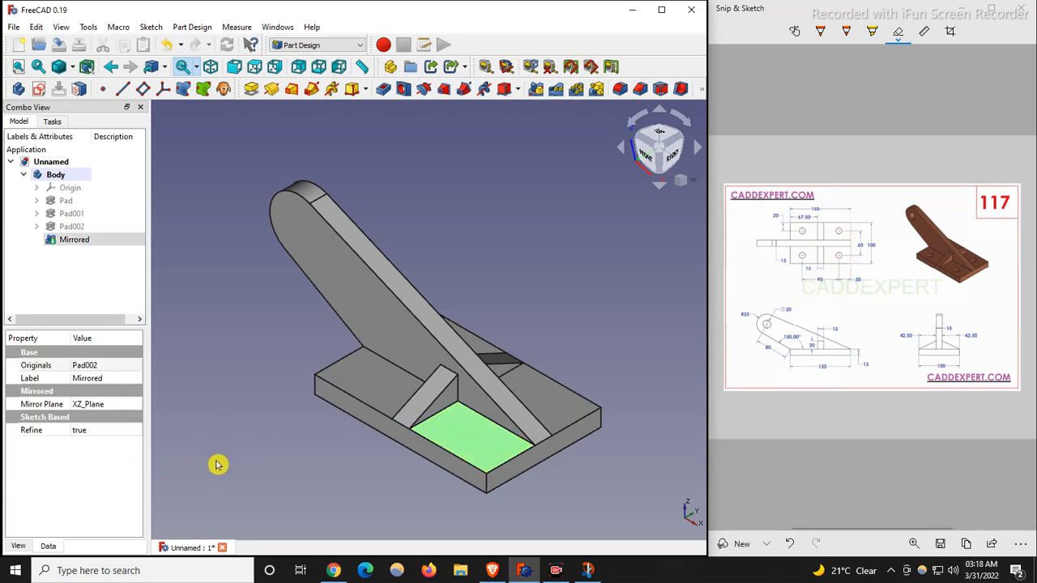
pyautogui.click(40, 89)
pyautogui.scroll(3, 559, 420)
pyautogui.scroll(-4, 569, 424)
pyautogui.scroll(3, 281, 306)
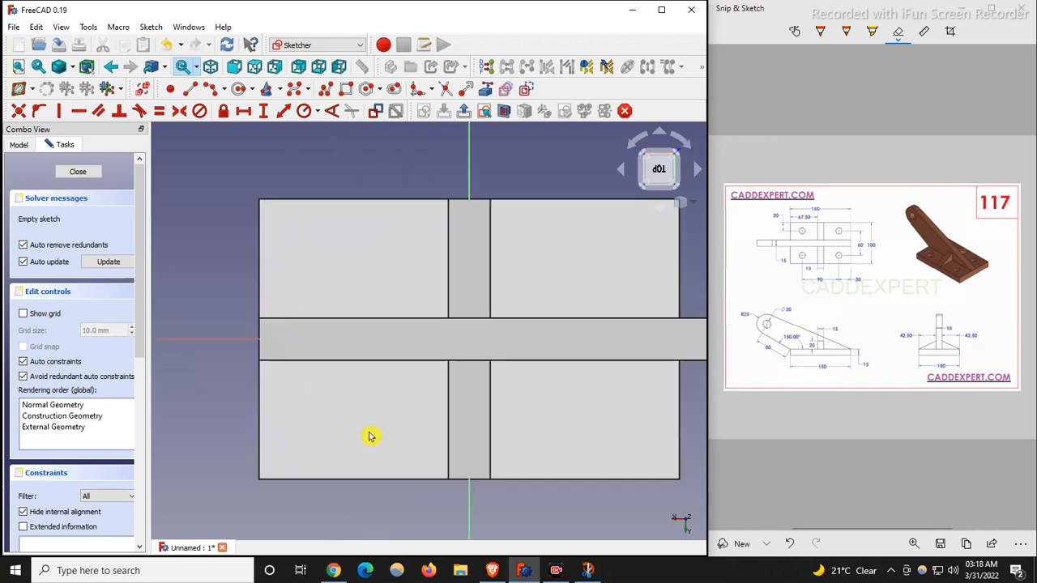
pyautogui.scroll(-2, 370, 437)
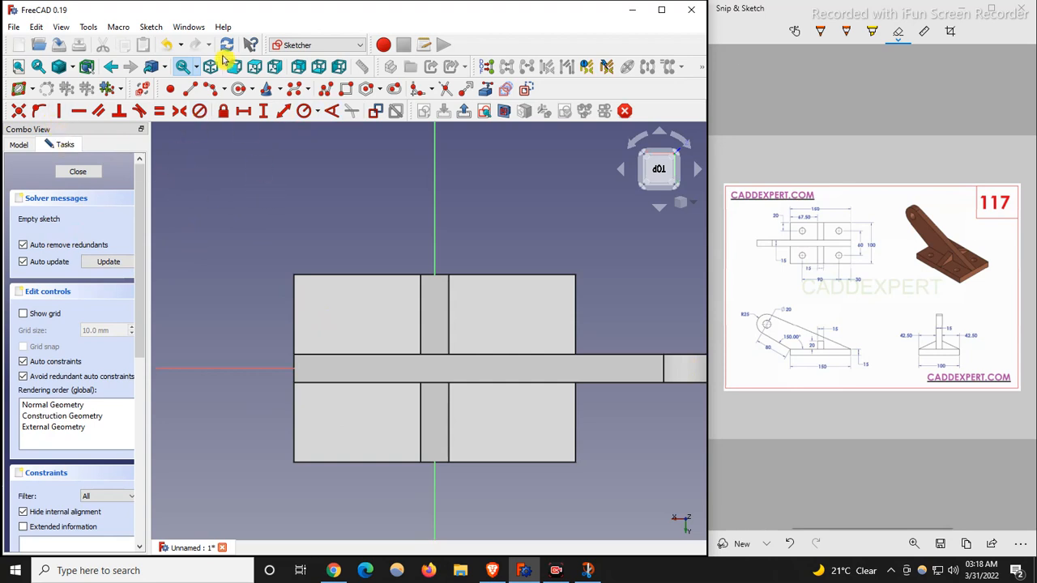
# Sketch a circle of about 10 mm radius in the plate quadrant near the corner farthest from the arm's rounded end
pyautogui.click(240, 89)
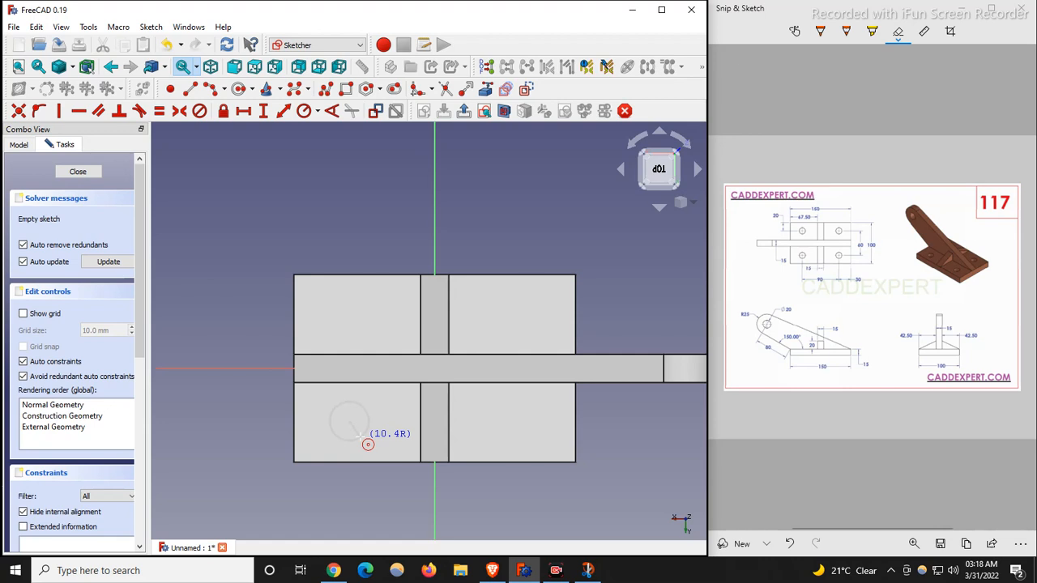
pyautogui.click(362, 437)
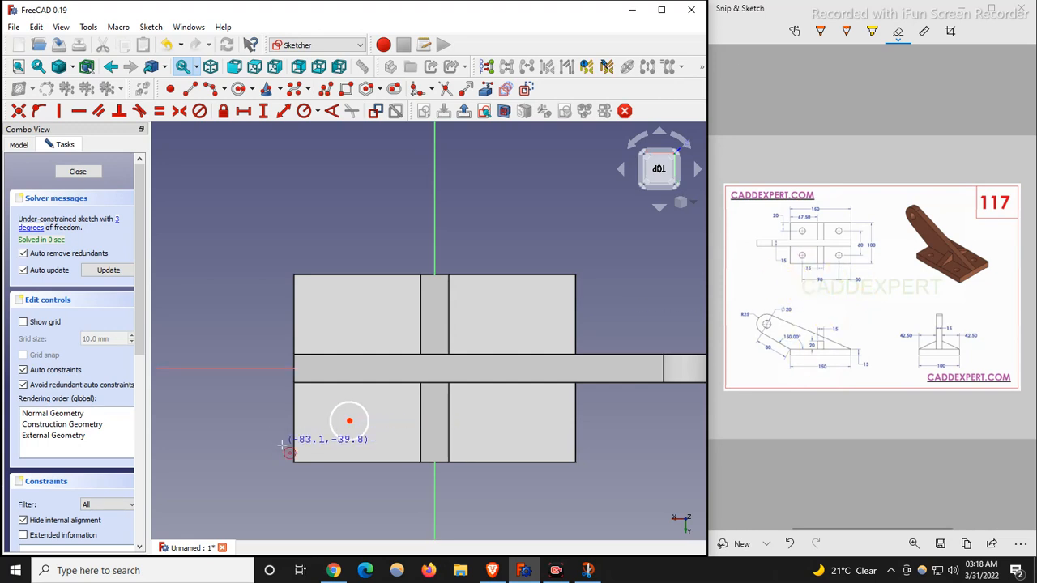
pyautogui.rightClick(285, 199)
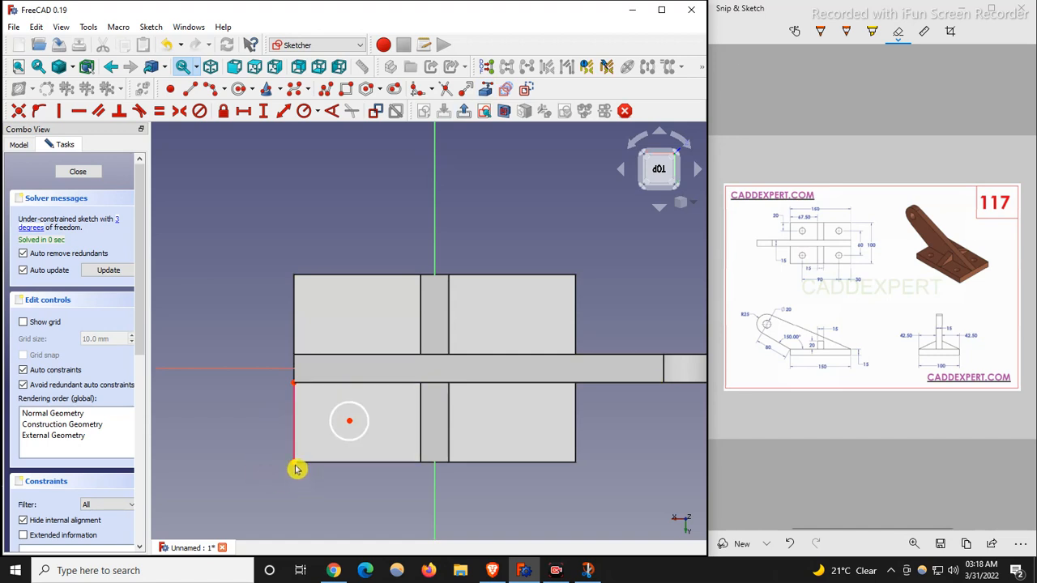
# Constrain the circle's centre 30 mm horizontally from the projected plate edge's corner and move the dimension label outside the plate
pyautogui.click(351, 423)
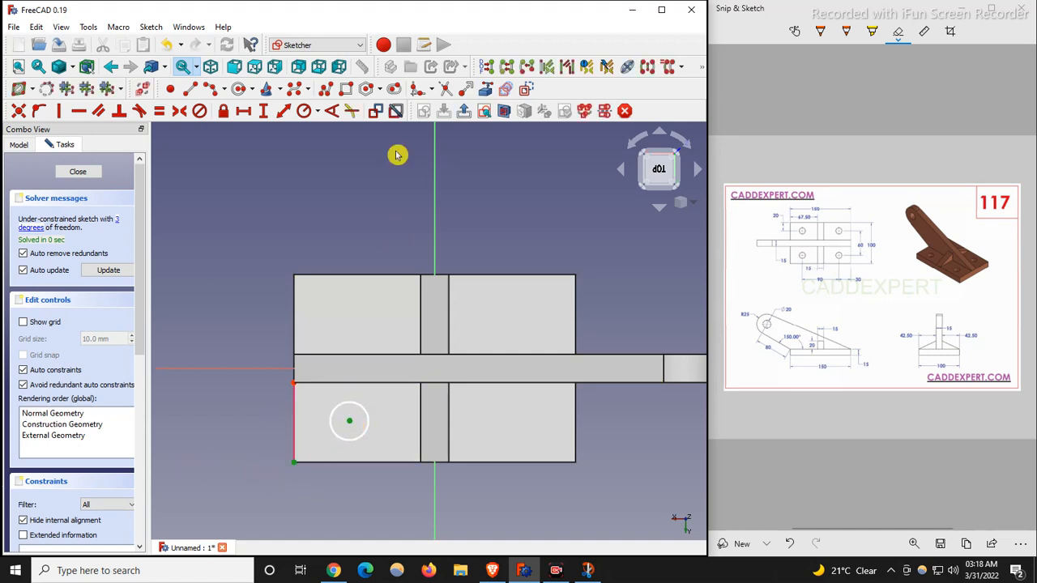
pyautogui.click(248, 116)
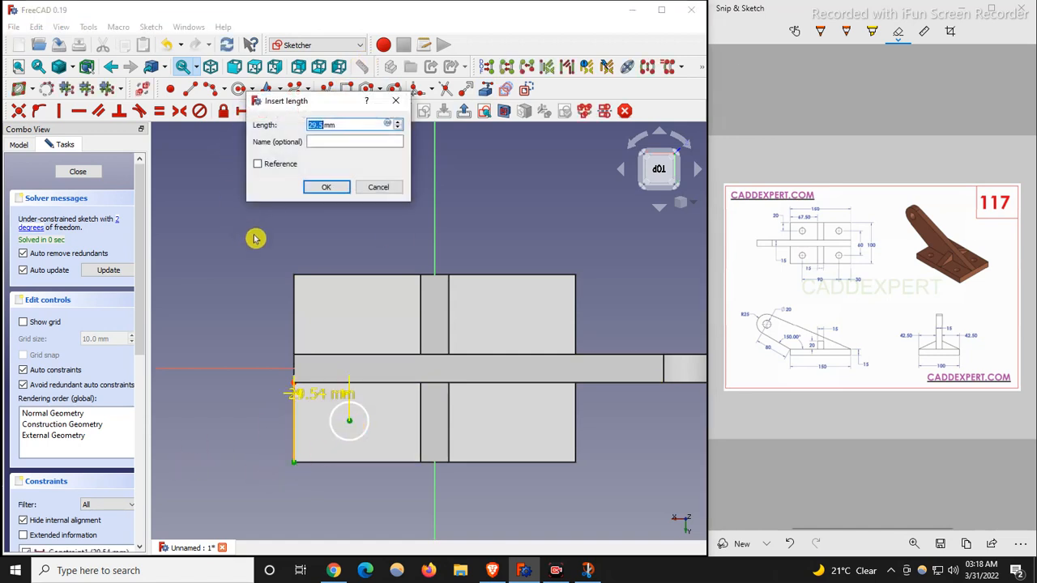
pyautogui.write('30')
pyautogui.press('Return')
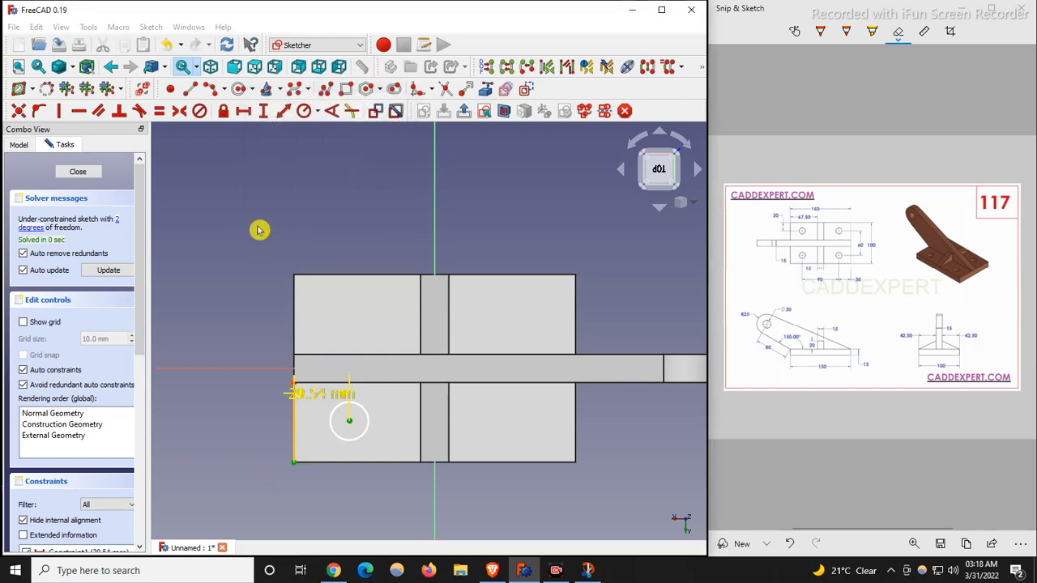
pyautogui.moveTo(330, 395); pyautogui.dragTo(234, 492)
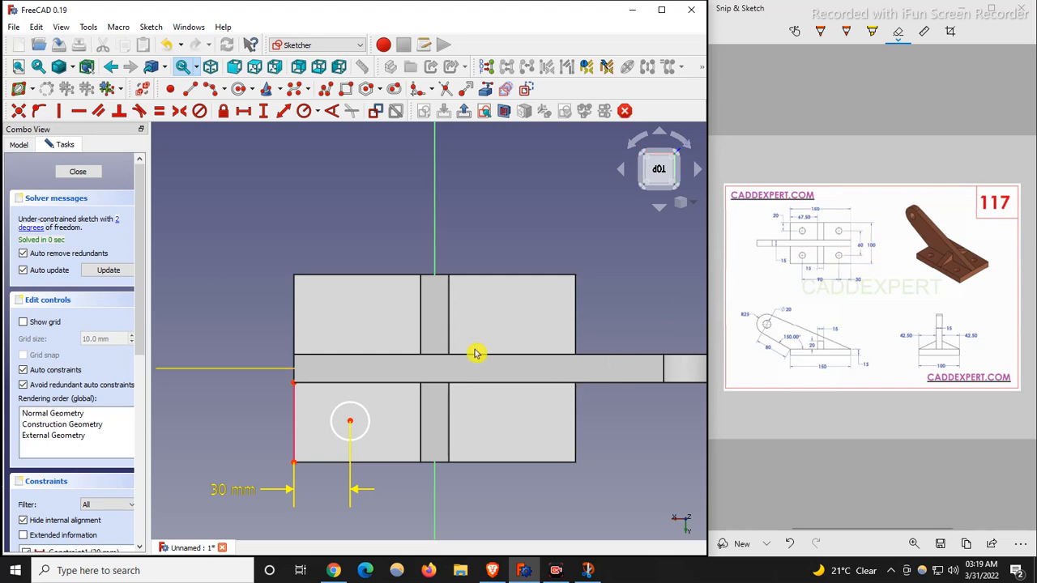
# In wireframe display, constrain the circle's centre 30 mm vertically from the sketch origin and move the label outside the plate
pyautogui.scroll(-2, 331, 365)
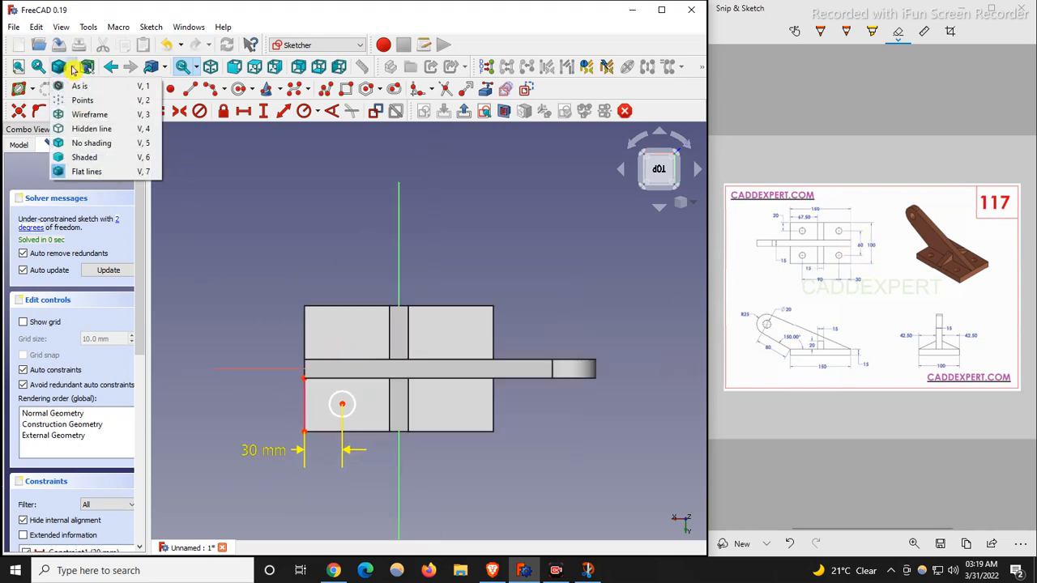
pyautogui.click(90, 116)
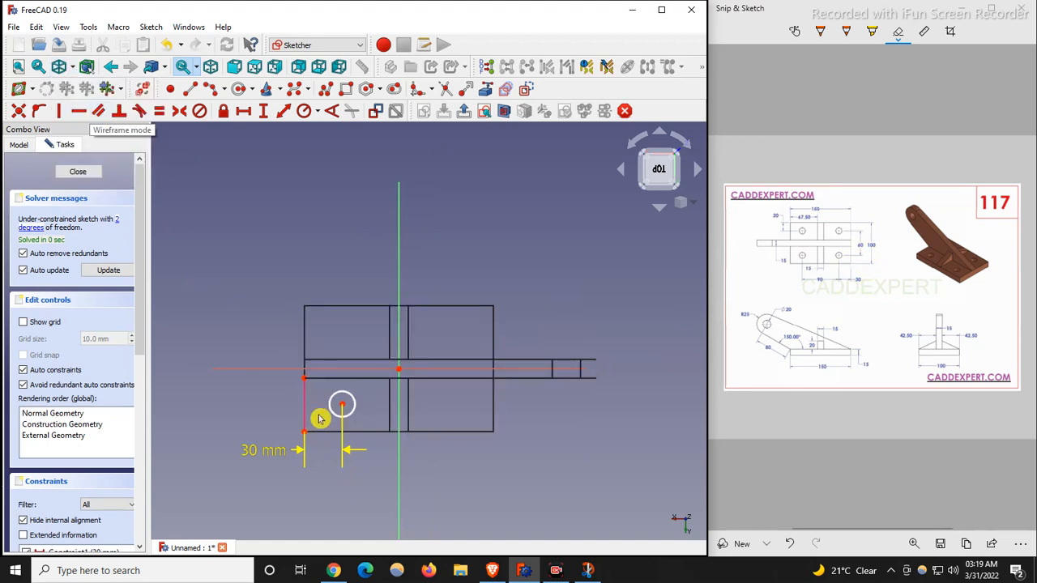
pyautogui.scroll(2, 319, 413)
pyautogui.click(354, 401)
pyautogui.click(438, 349)
pyautogui.click(266, 114)
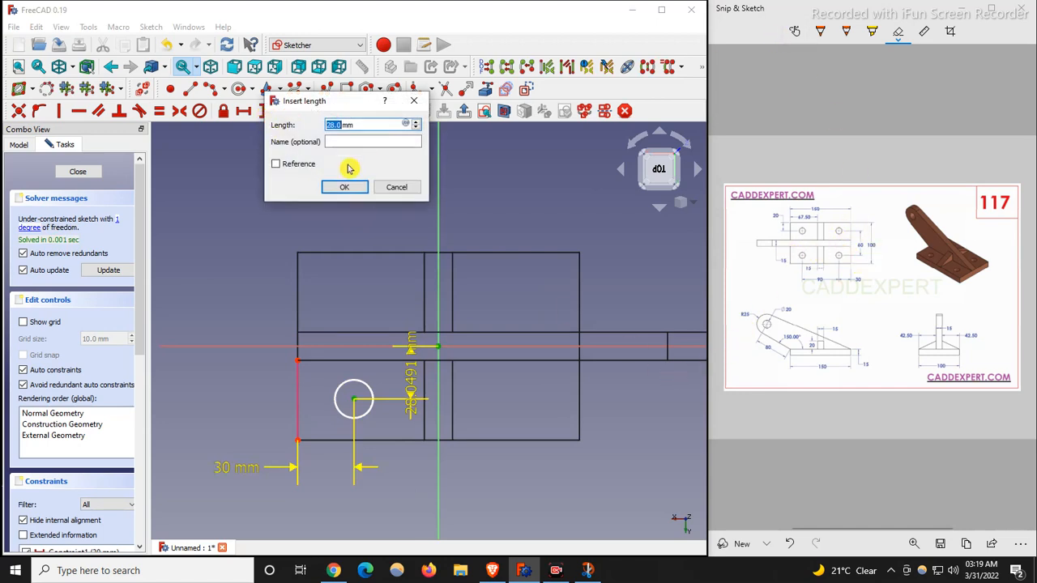
pyautogui.write('30')
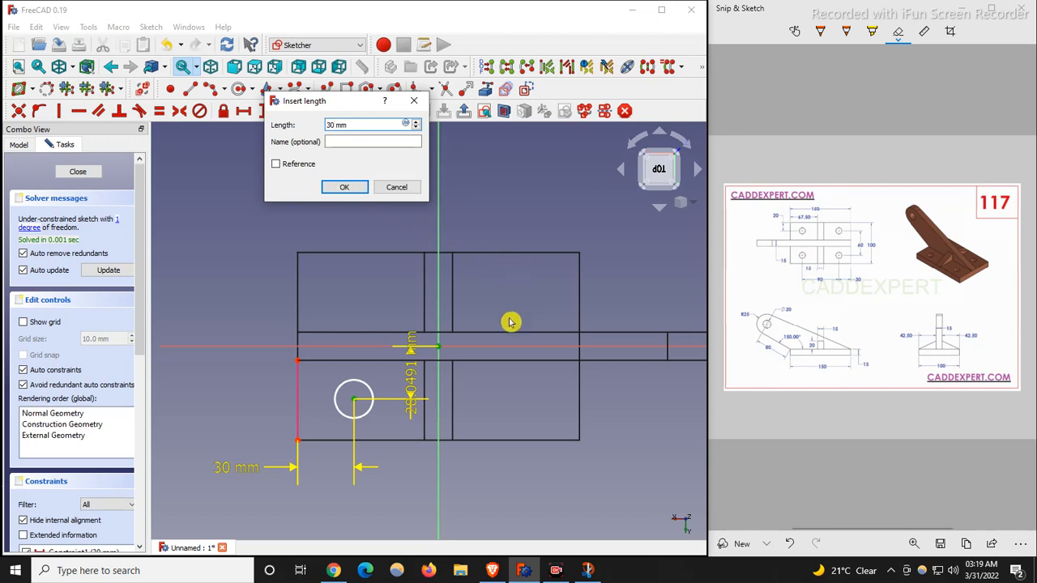
pyautogui.click(345, 188)
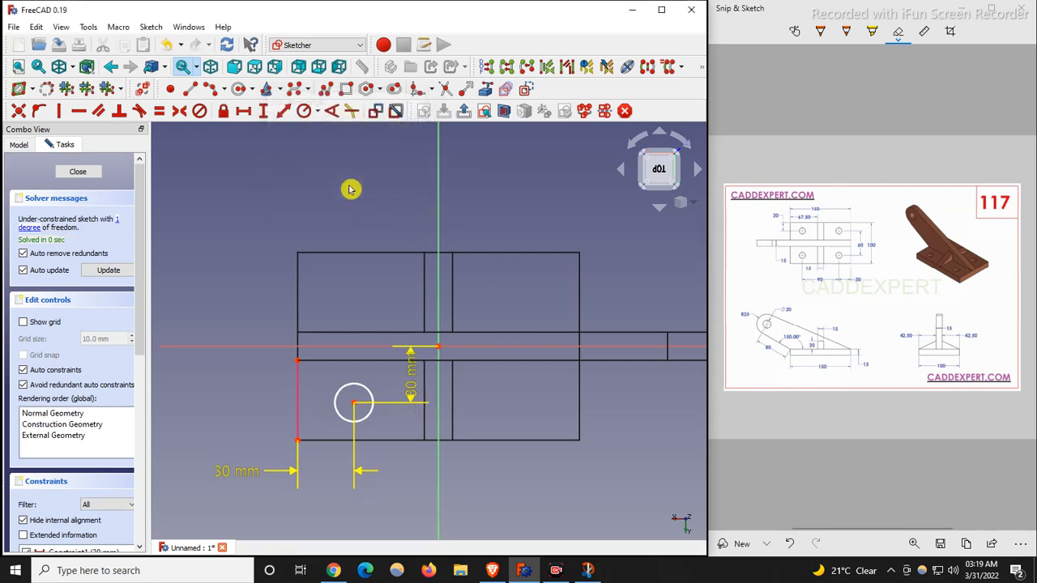
pyautogui.moveTo(410, 381)
pyautogui.mouseDown()
pyautogui.moveTo(208, 312)
pyautogui.moveTo(215, 303)
pyautogui.mouseUp()
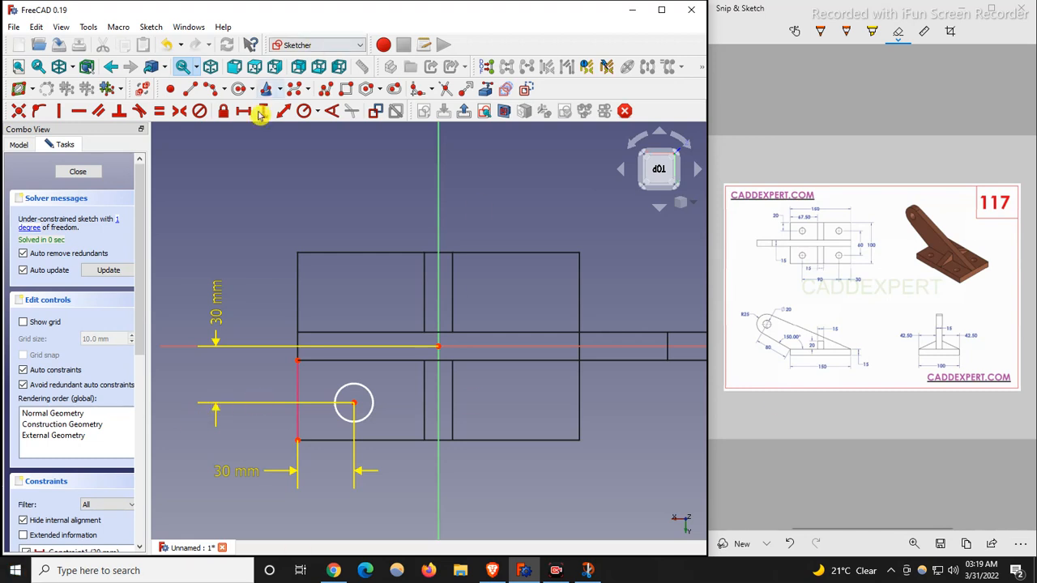
# Constrain the circle's diameter to 15 mm and move its dimension label diagonally away from the circle
pyautogui.click(316, 112)
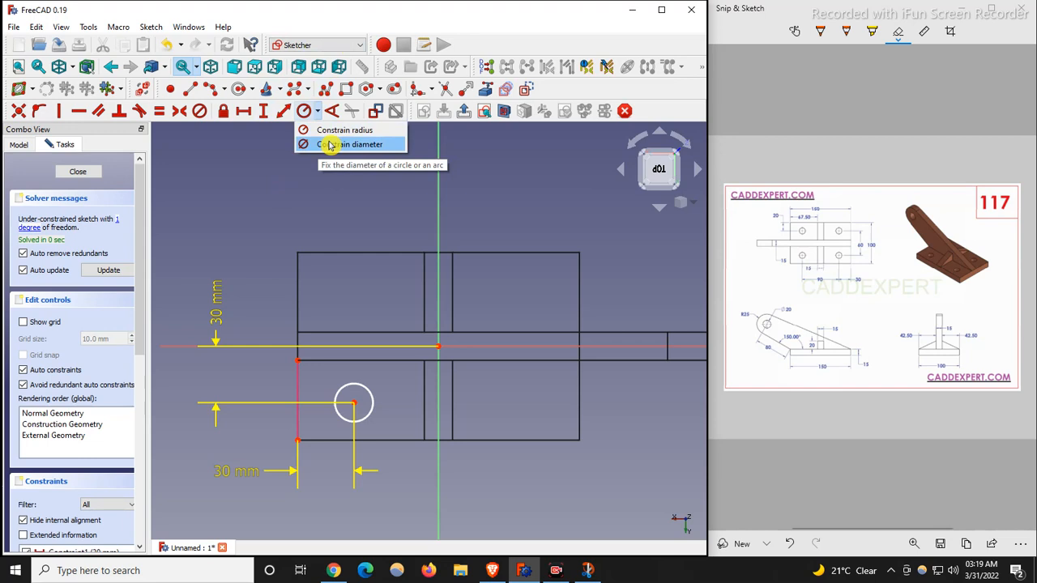
pyautogui.click(328, 144)
pyautogui.click(368, 410)
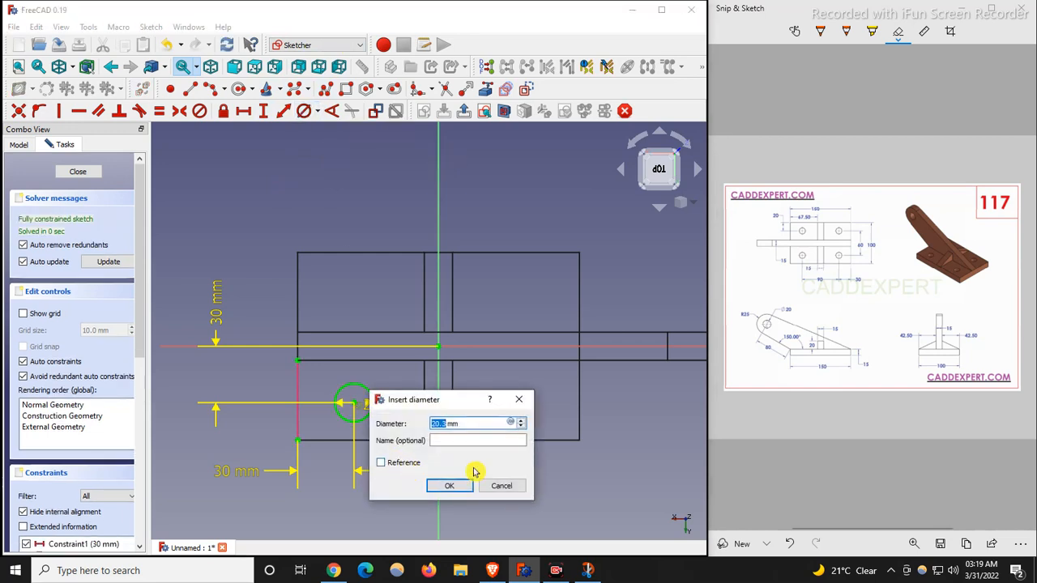
pyautogui.write('15')
pyautogui.press('Return')
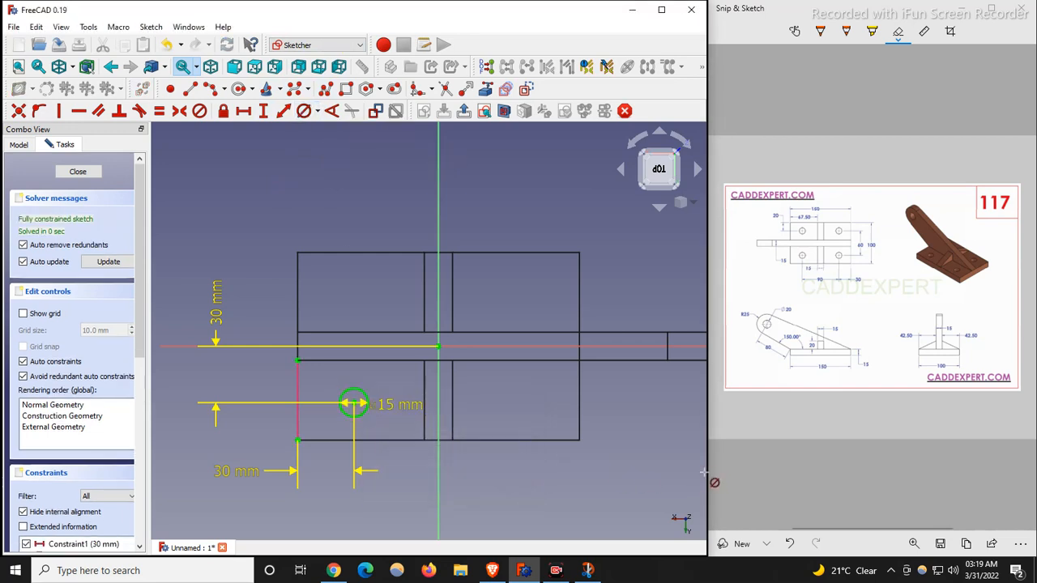
pyautogui.rightClick(516, 468)
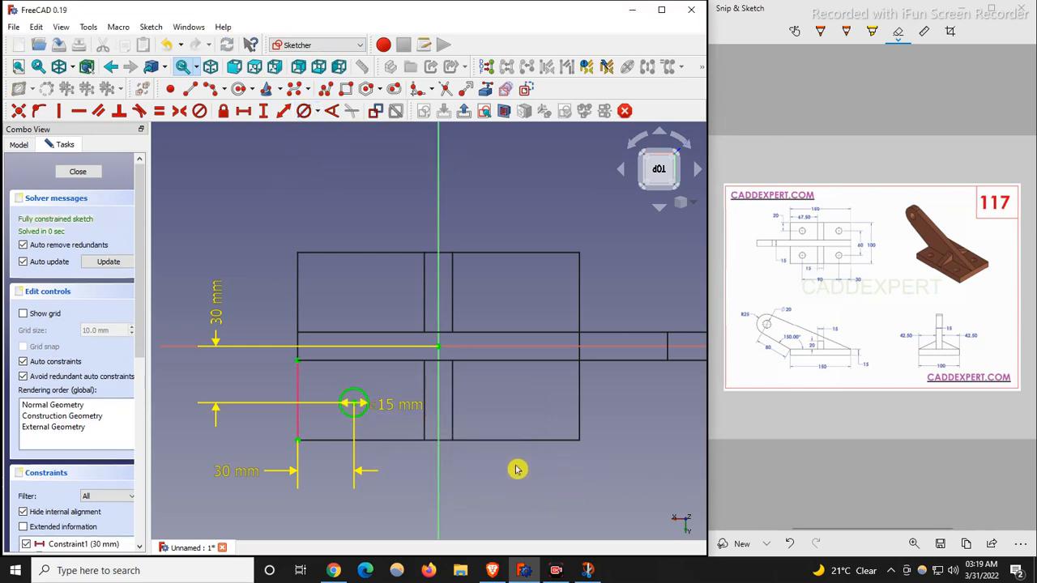
pyautogui.click(393, 411)
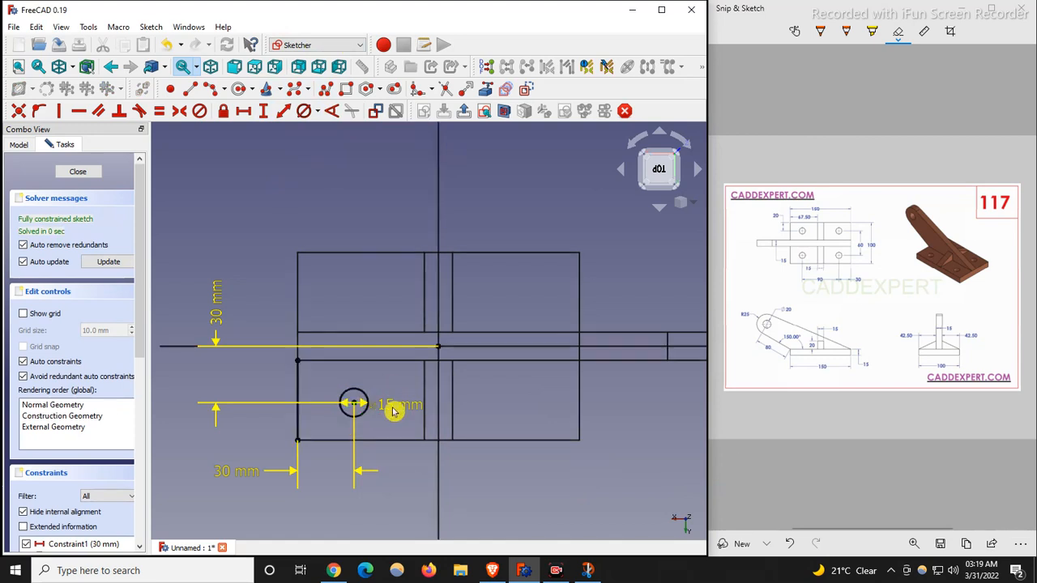
pyautogui.moveTo(392, 407); pyautogui.dragTo(402, 452)
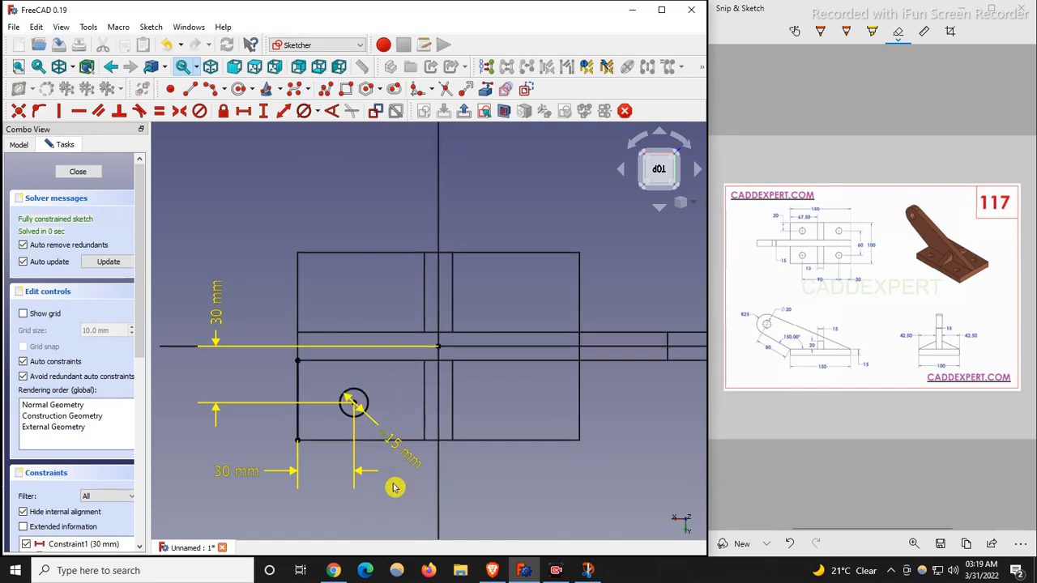
# Close the hole sketch and reopen it for editing
pyautogui.scroll(4, 358, 428)
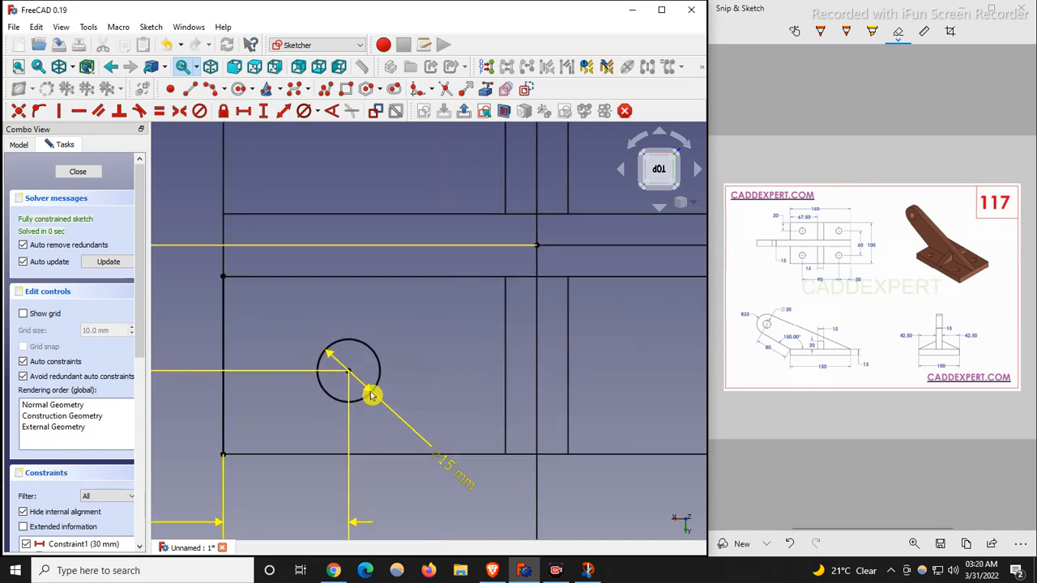
pyautogui.scroll(-2, 370, 394)
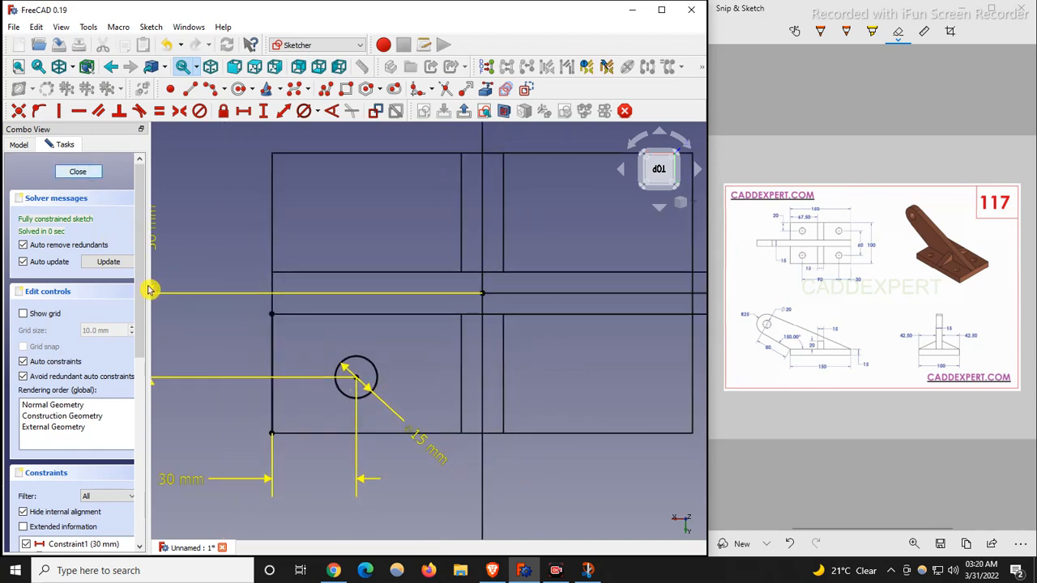
pyautogui.press('Escape')
pyautogui.doubleClick(92, 261)
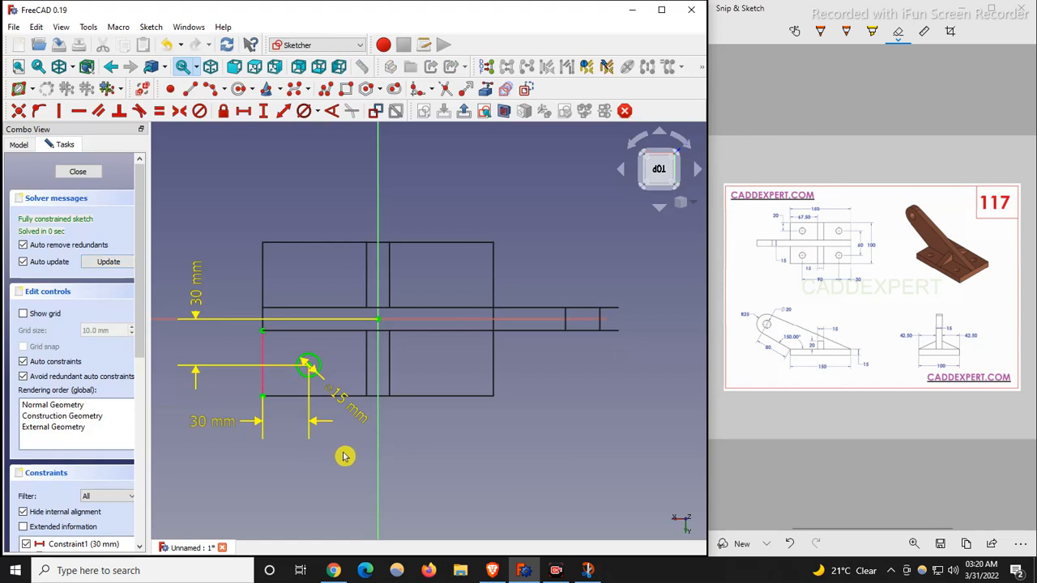
pyautogui.scroll(2, 256, 337)
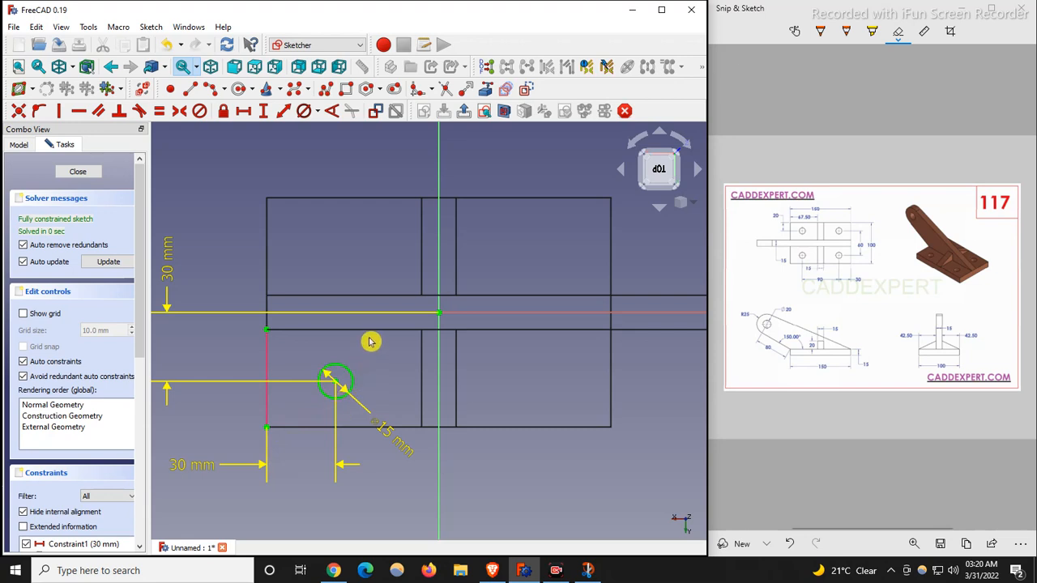
pyautogui.scroll(-2, 460, 470)
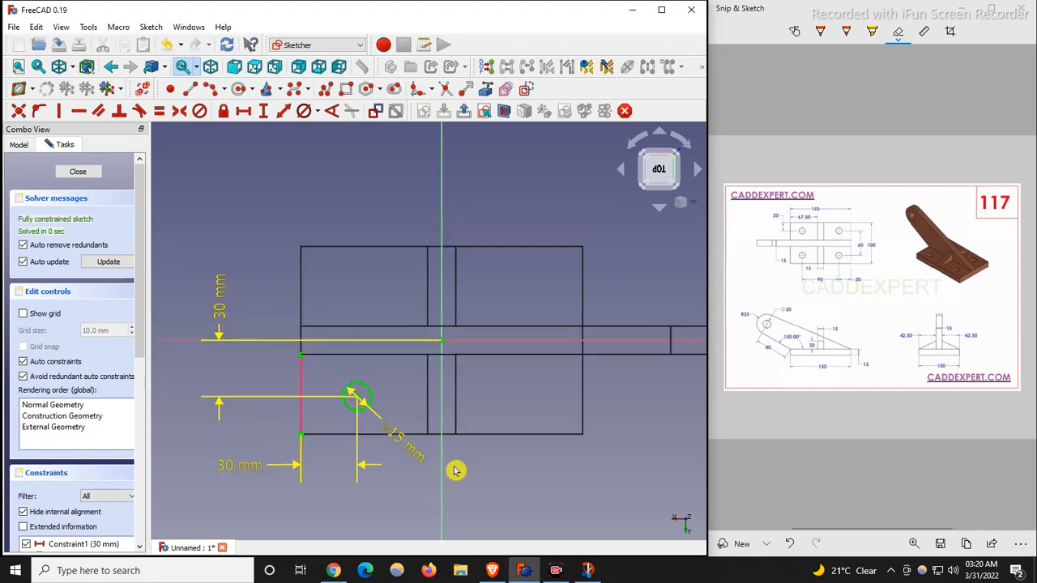
pyautogui.scroll(2, 271, 394)
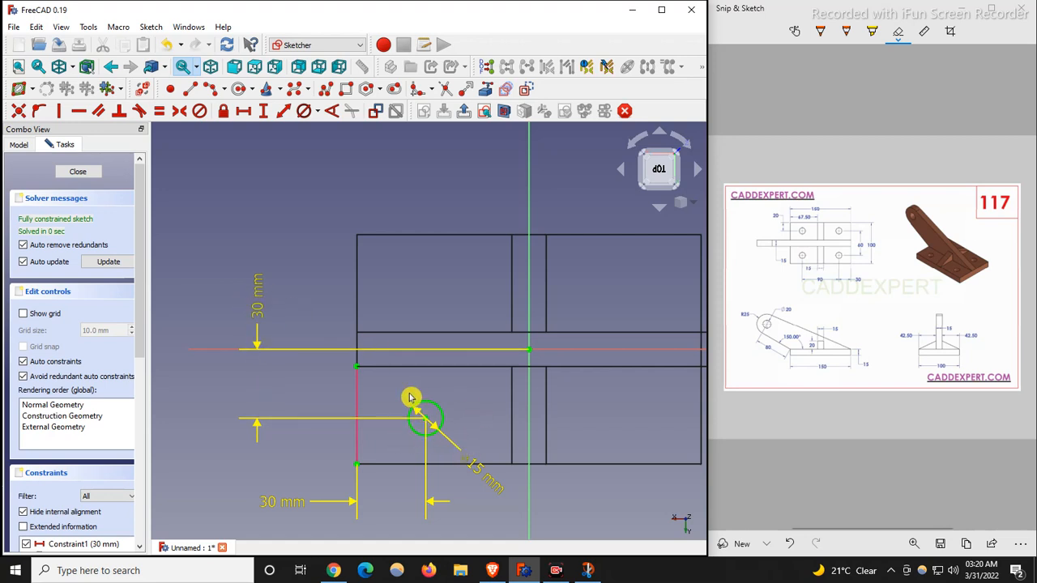
# Create a 2-column by 2-row rectangular array of the 15 mm circle with equal, constrained spacing of about 57.5 mm across the plate
pyautogui.scroll(-2, 303, 435)
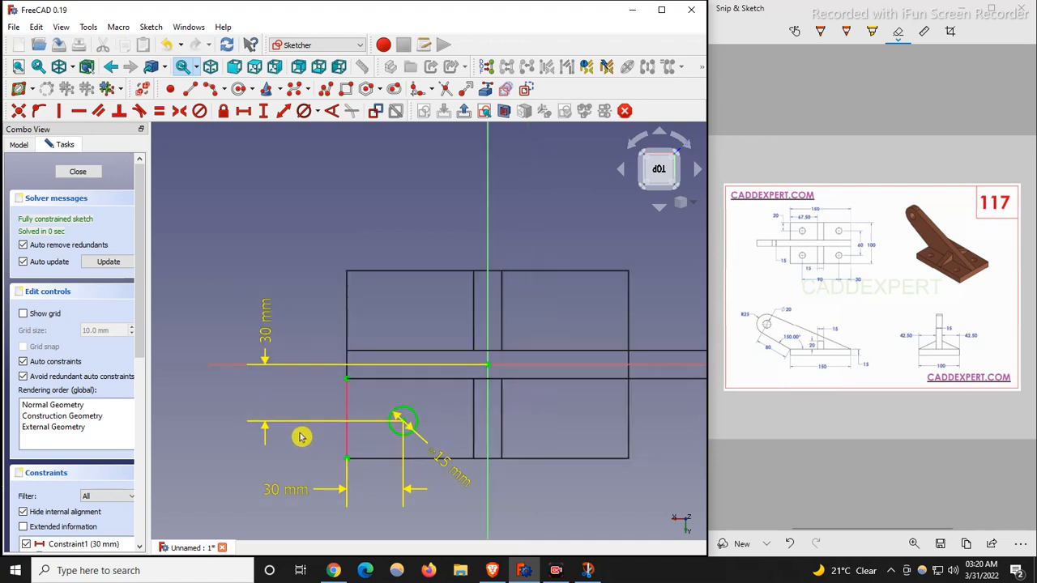
pyautogui.scroll(2, 397, 439)
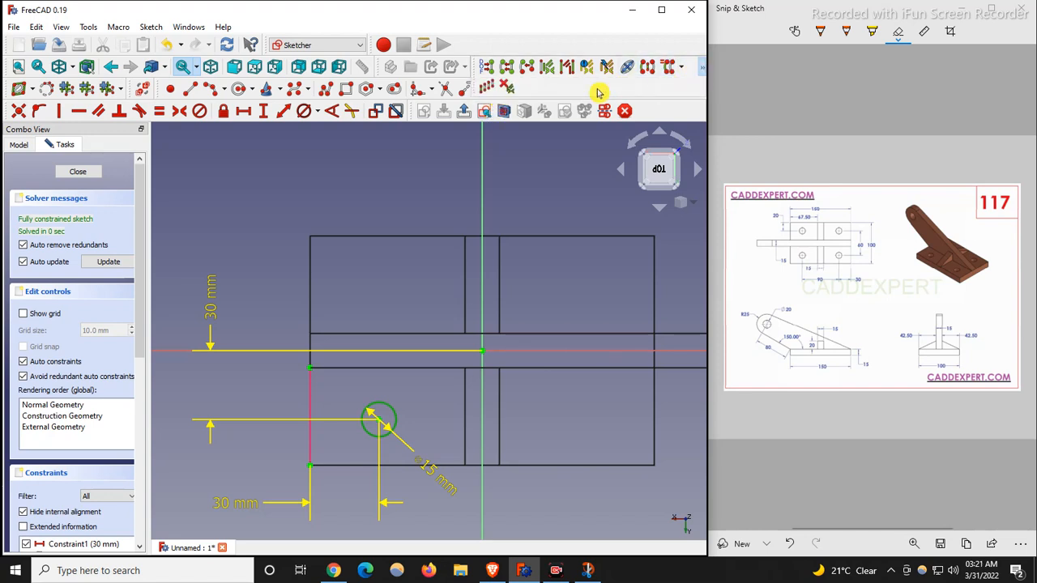
pyautogui.click(702, 69)
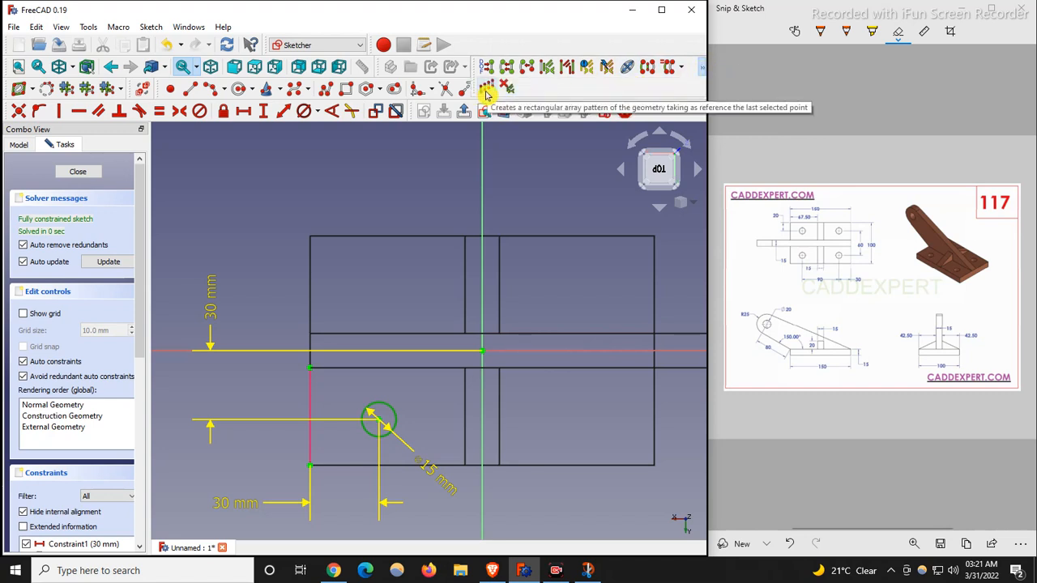
pyautogui.click(485, 94)
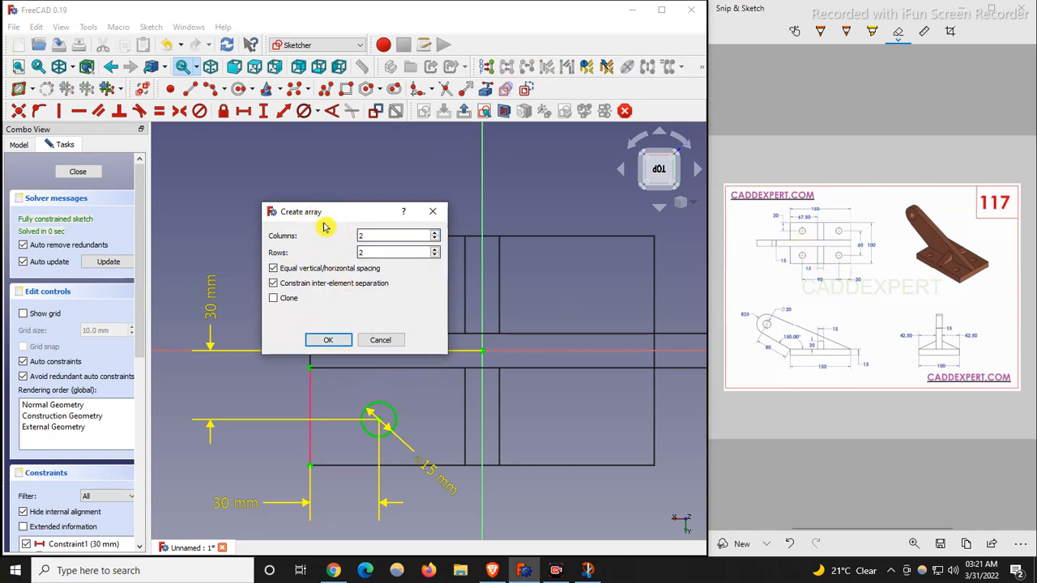
pyautogui.click(320, 340)
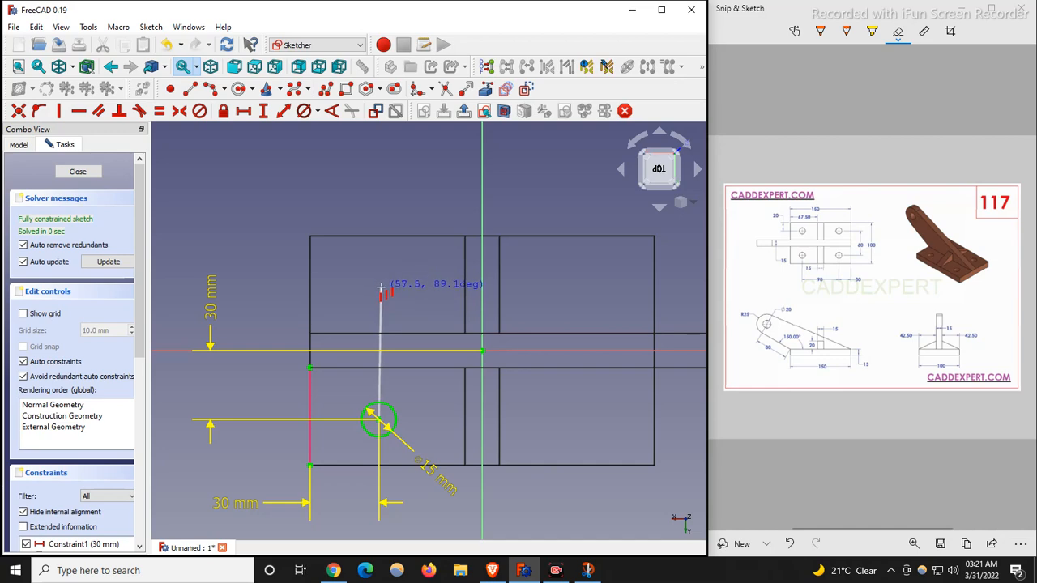
pyautogui.click(381, 294)
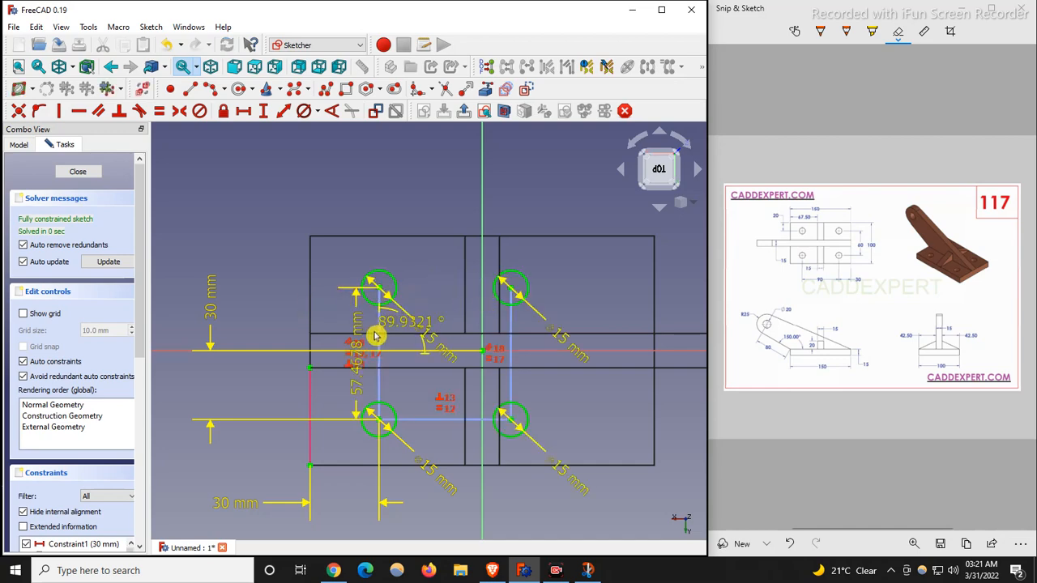
# Set the hole array's spacing to 60 mm and move its dimension label outside the plate
pyautogui.scroll(3, 370, 332)
pyautogui.scroll(-2, 526, 322)
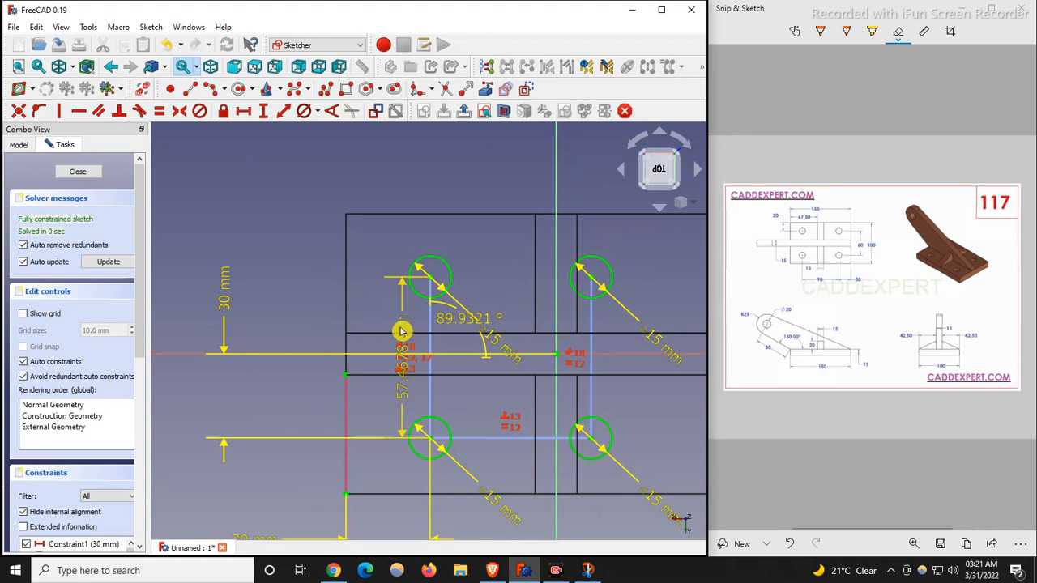
pyautogui.doubleClick(404, 327)
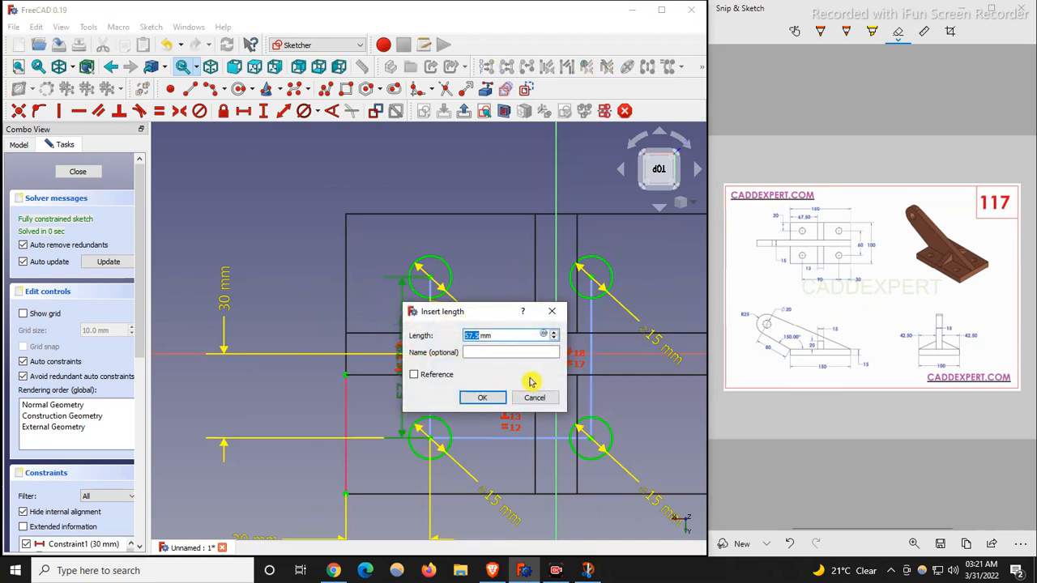
pyautogui.click(481, 398)
pyautogui.scroll(-2, 385, 375)
pyautogui.scroll(2, 382, 456)
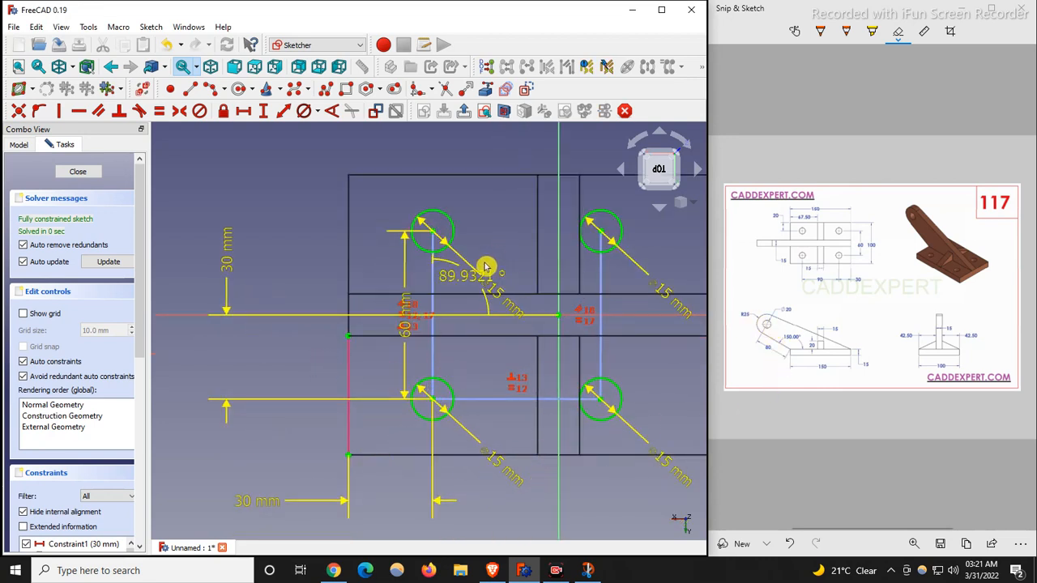
pyautogui.scroll(-2, 460, 289)
pyautogui.scroll(2, 415, 355)
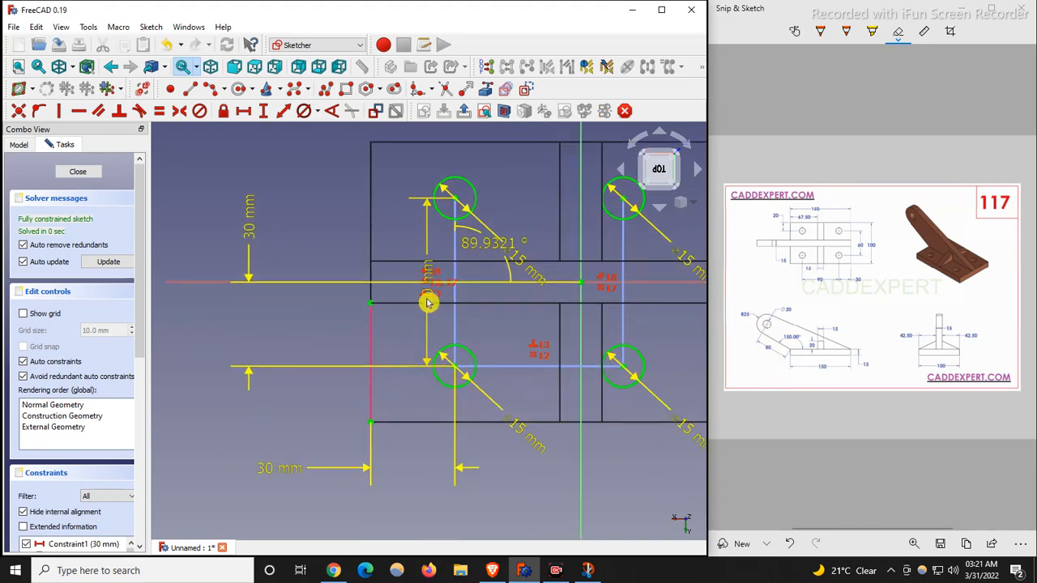
pyautogui.moveTo(427, 304); pyautogui.dragTo(289, 318)
pyautogui.scroll(-2, 378, 364)
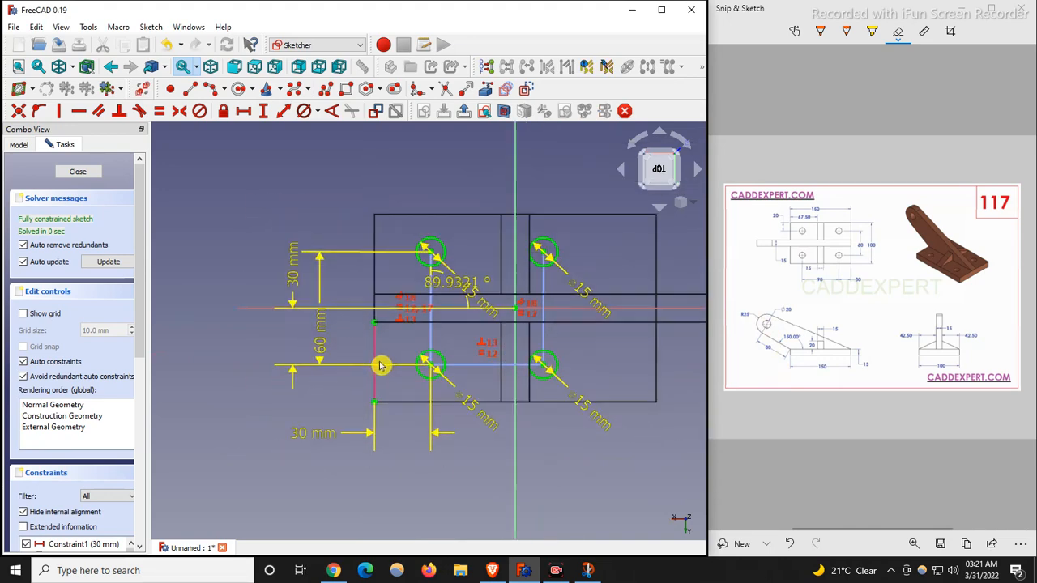
# Move the copied circle's diameter label clear of the angle dimension and set the array's angle to 90°
pyautogui.scroll(3, 469, 287)
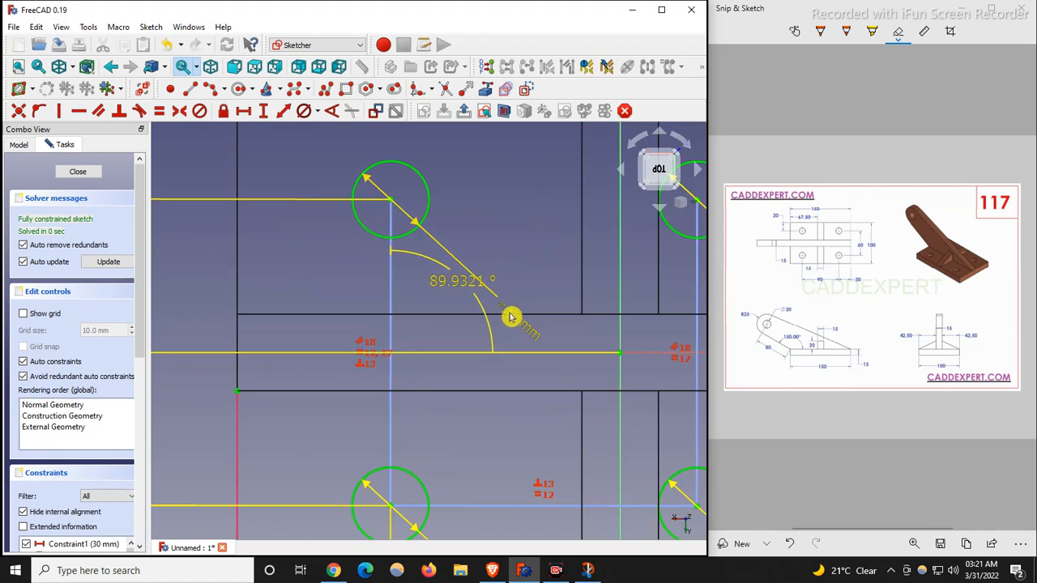
pyautogui.moveTo(515, 326); pyautogui.dragTo(520, 220)
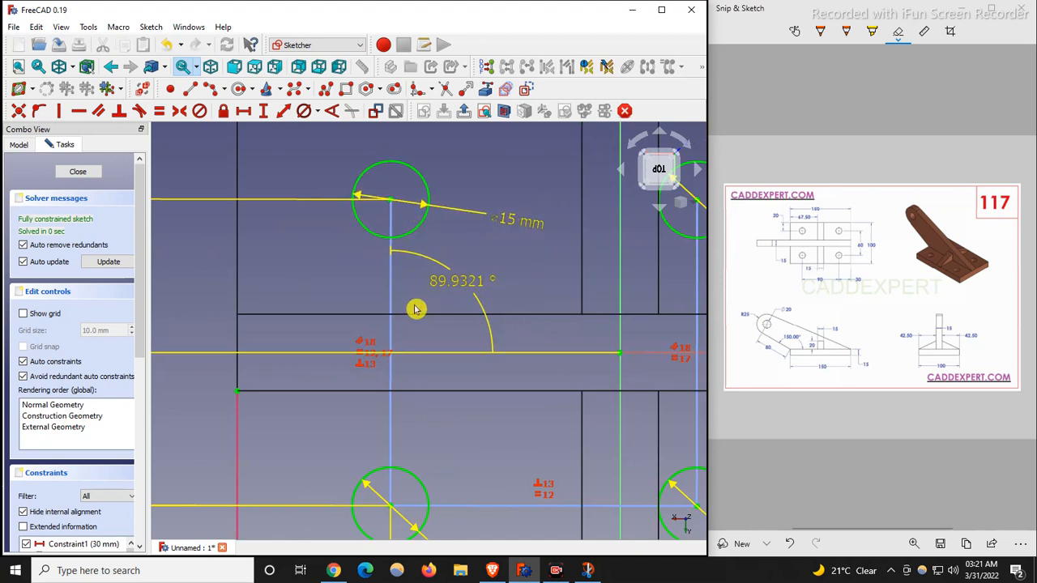
pyautogui.doubleClick(467, 291)
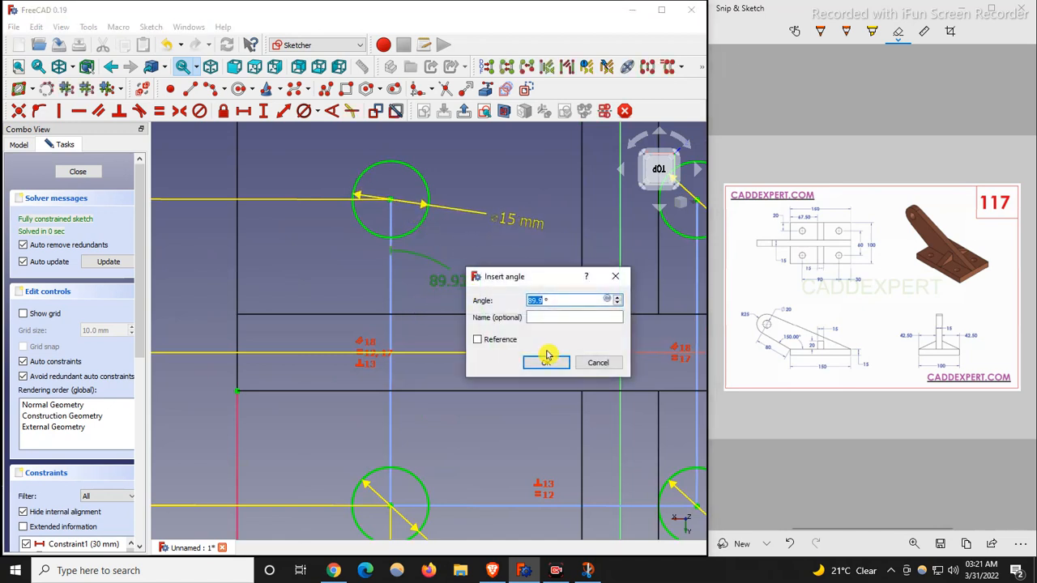
pyautogui.write('9')
pyautogui.click(547, 366)
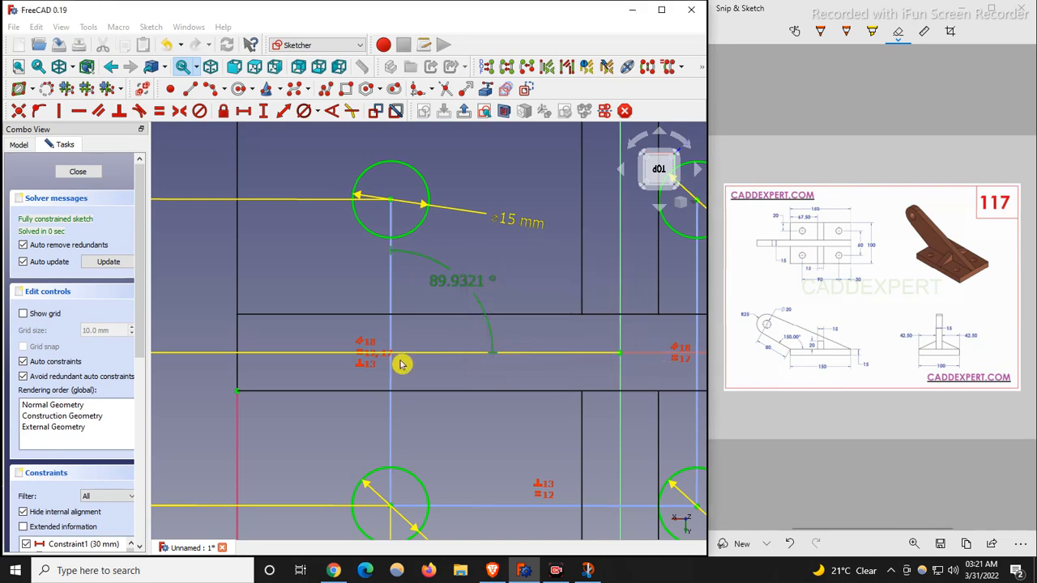
pyautogui.doubleClick(76, 252)
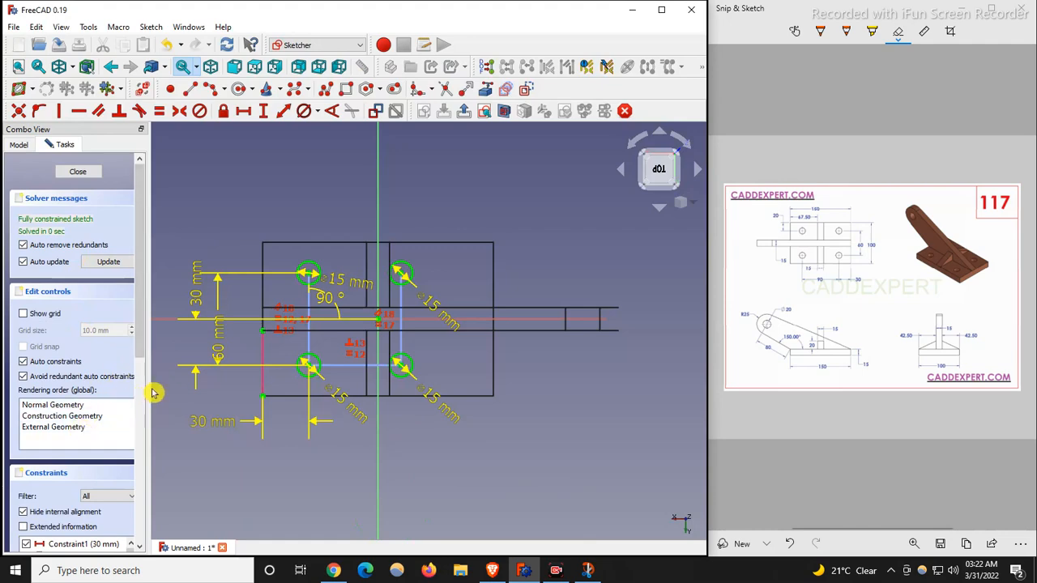
# Reposition the copied circle's 15 mm diameter label diagonally above the circle
pyautogui.scroll(2, 345, 370)
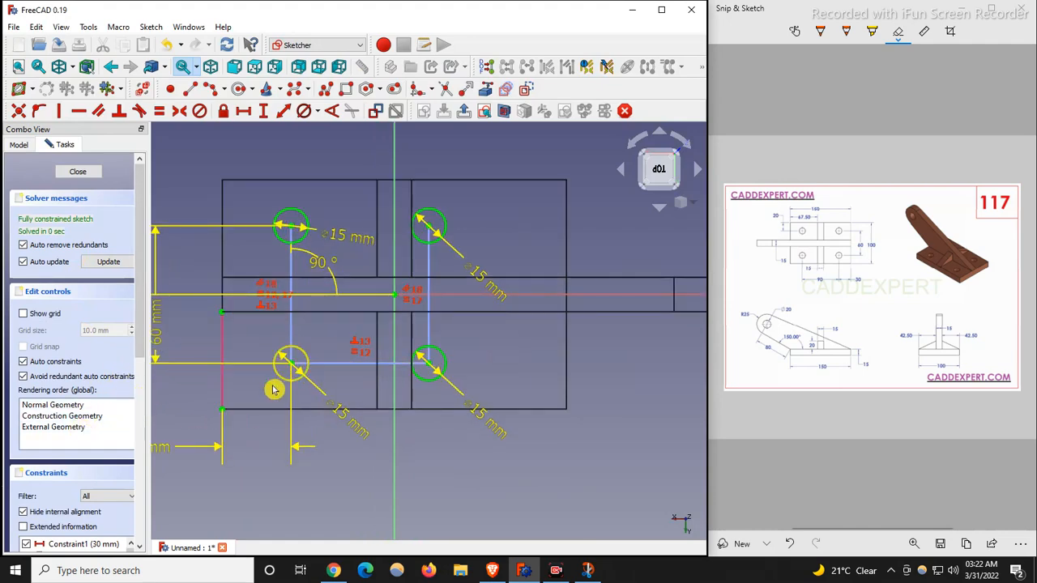
pyautogui.scroll(-2, 510, 441)
pyautogui.scroll(2, 285, 430)
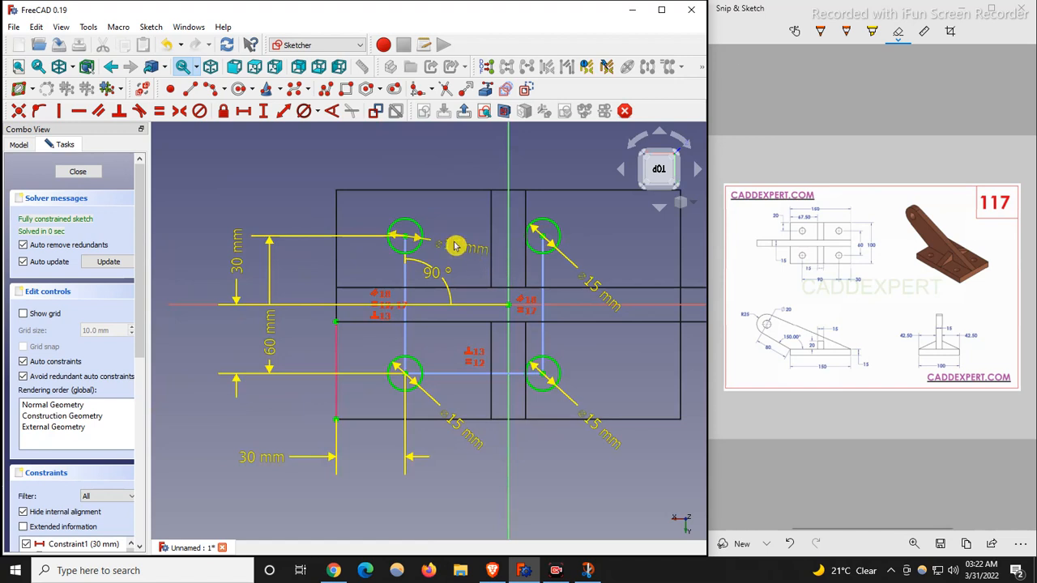
pyautogui.moveTo(455, 252); pyautogui.dragTo(466, 233)
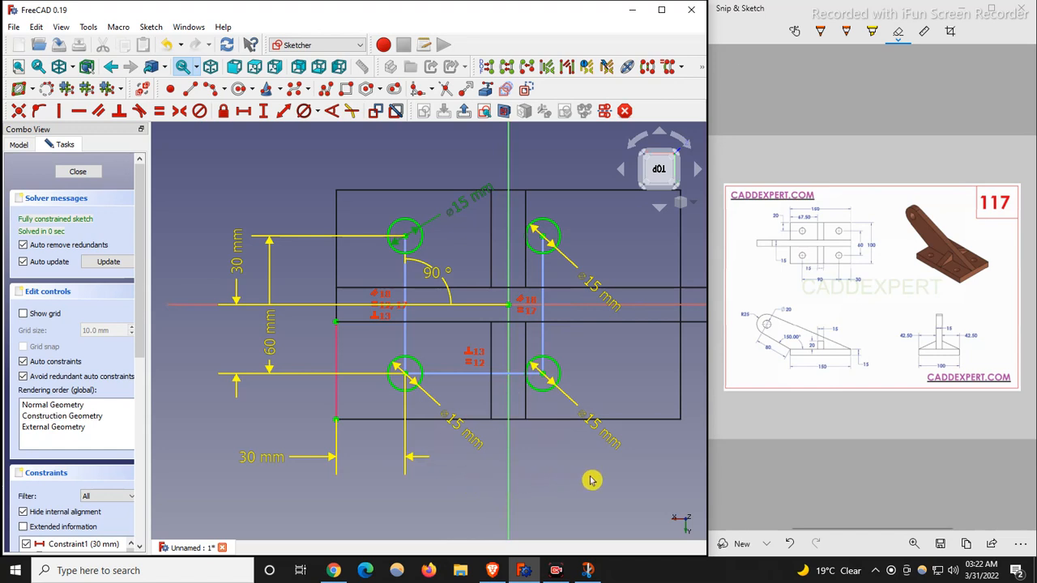
# Undo the equally spaced hole array, going back to the single dimensioned circle
pyautogui.click(455, 478)
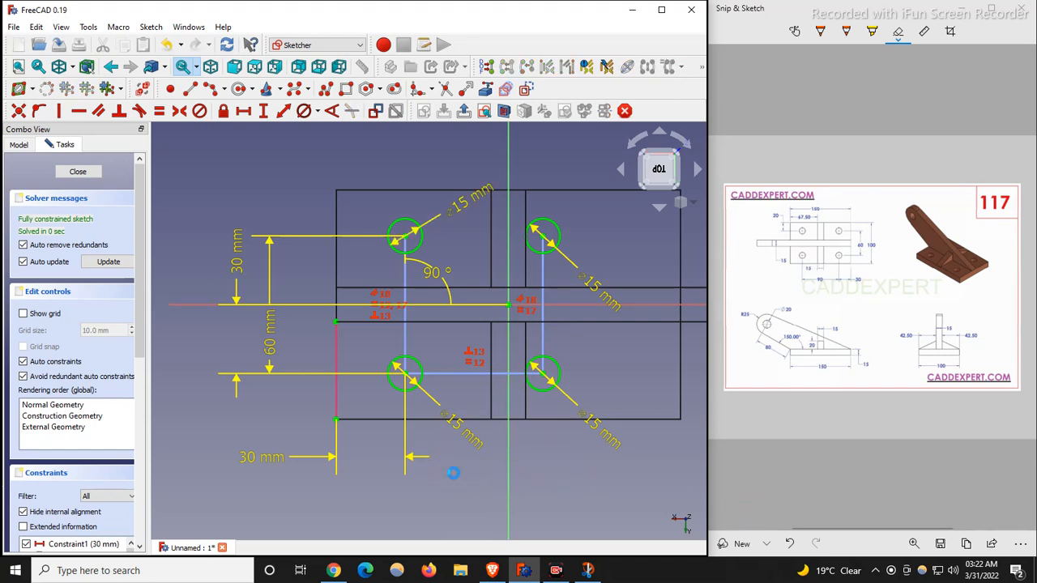
pyautogui.hotkey('ctrl', 'z')
pyautogui.hotkey('ctrl', 'z')
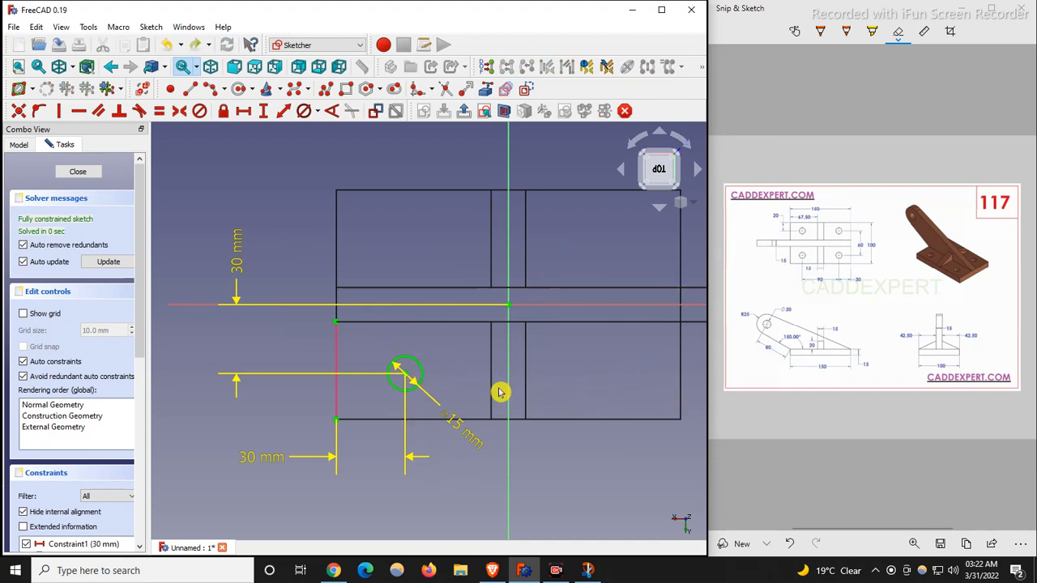
# Create a 2-column by 2-row rectangular array of the circle with equal spacing turned off, about 63 mm across the plate
pyautogui.click(418, 366)
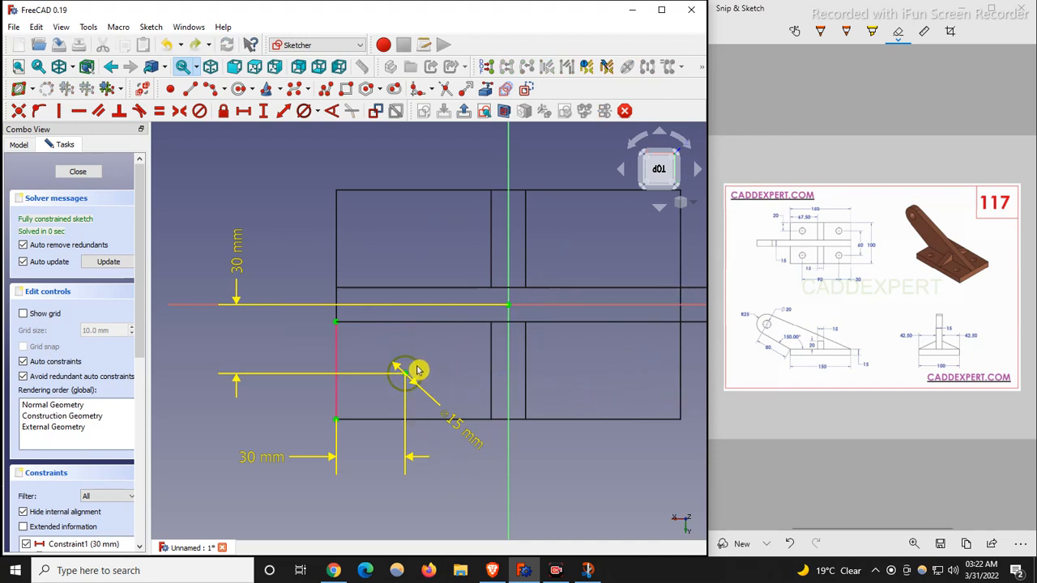
pyautogui.click(701, 67)
pyautogui.click(486, 91)
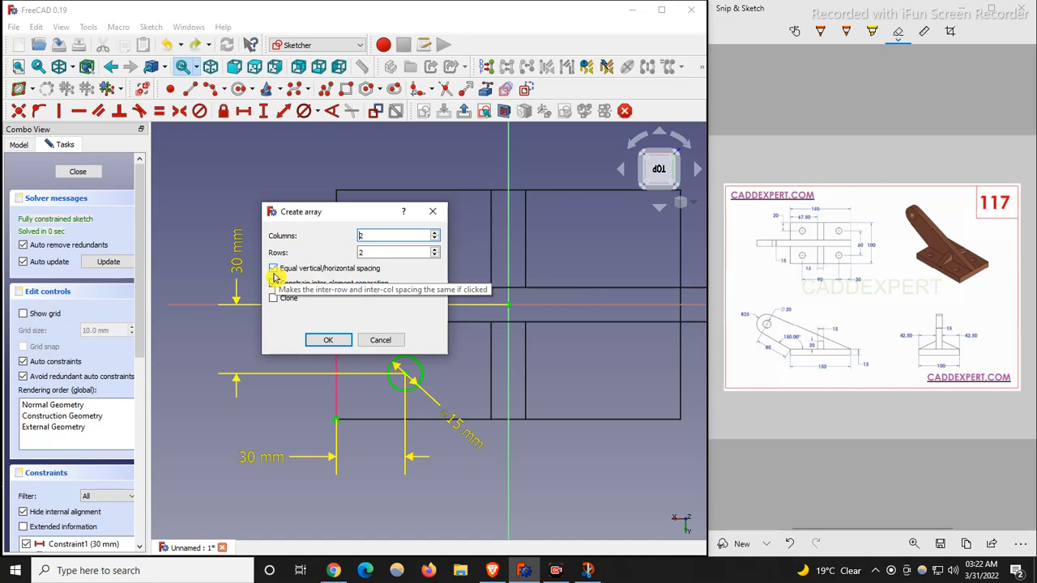
pyautogui.click(332, 340)
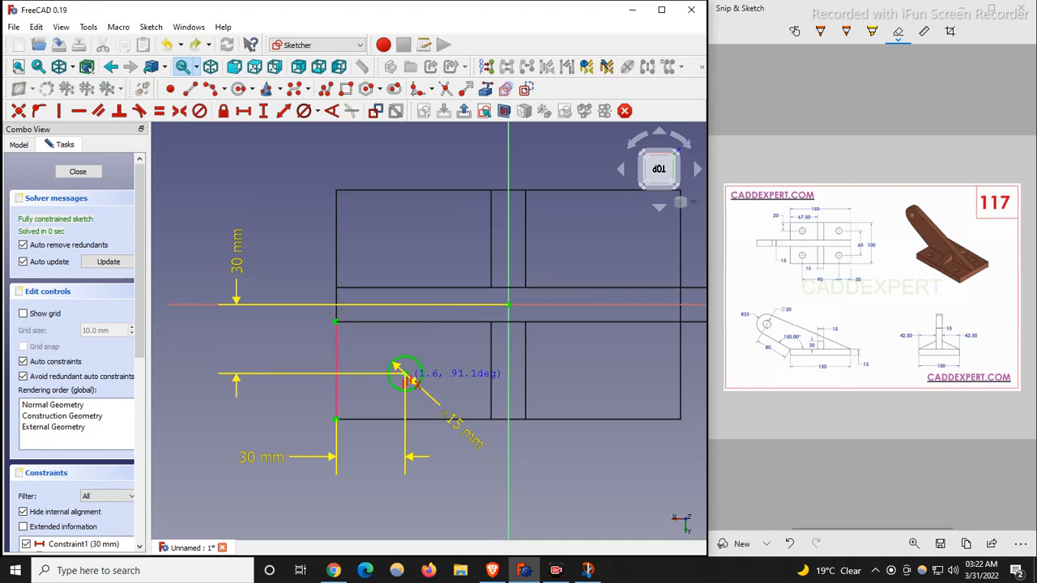
pyautogui.click(407, 235)
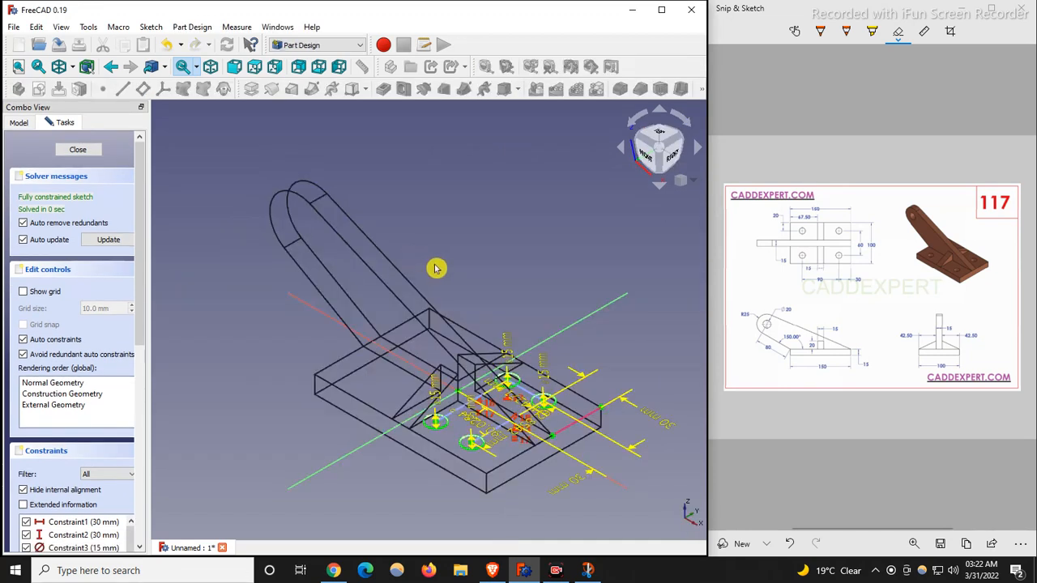
# In the top view, set the hole array's spacing across the plate's width to 60 mm
pyautogui.click(662, 140)
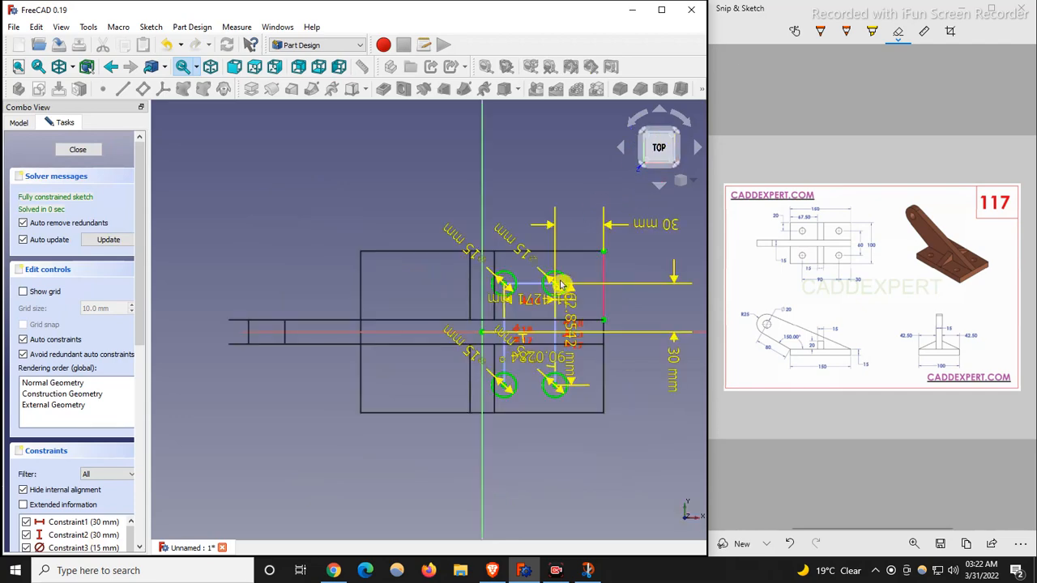
pyautogui.scroll(5, 565, 293)
pyautogui.scroll(-4, 437, 307)
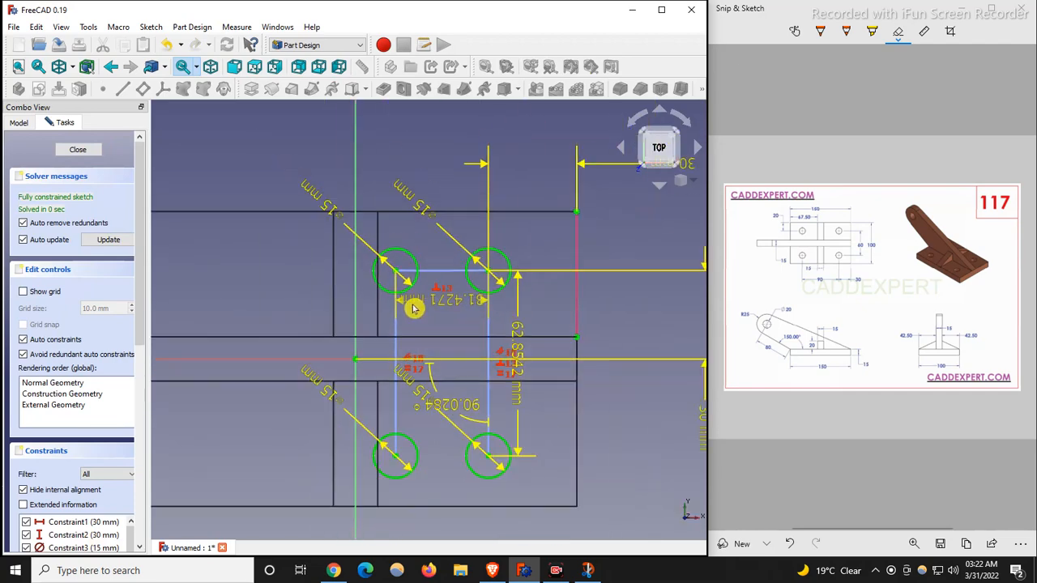
pyautogui.scroll(3, 405, 302)
pyautogui.scroll(1, 405, 301)
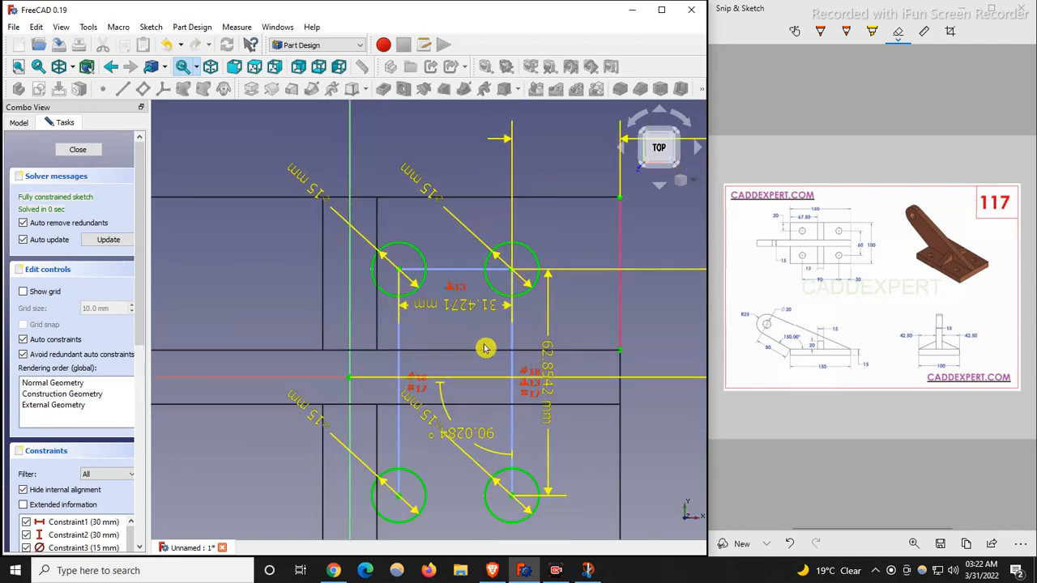
pyautogui.scroll(-4, 434, 347)
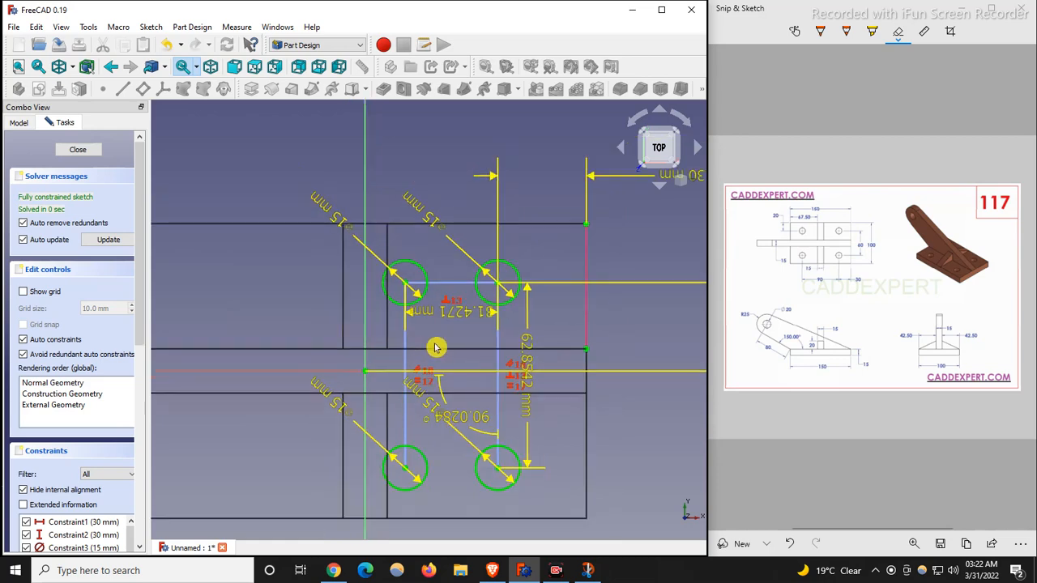
pyautogui.scroll(3, 449, 366)
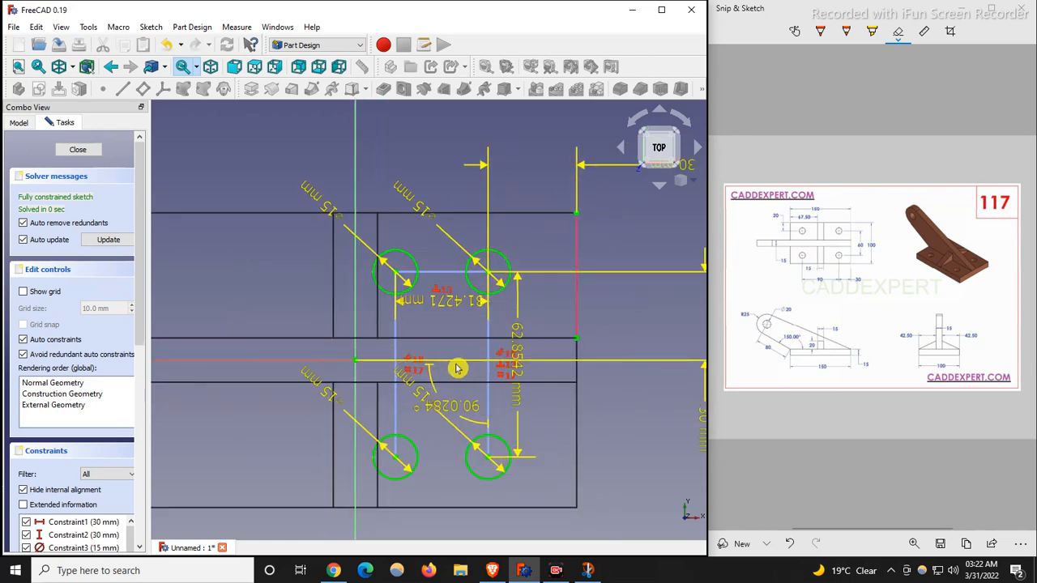
pyautogui.press('0')
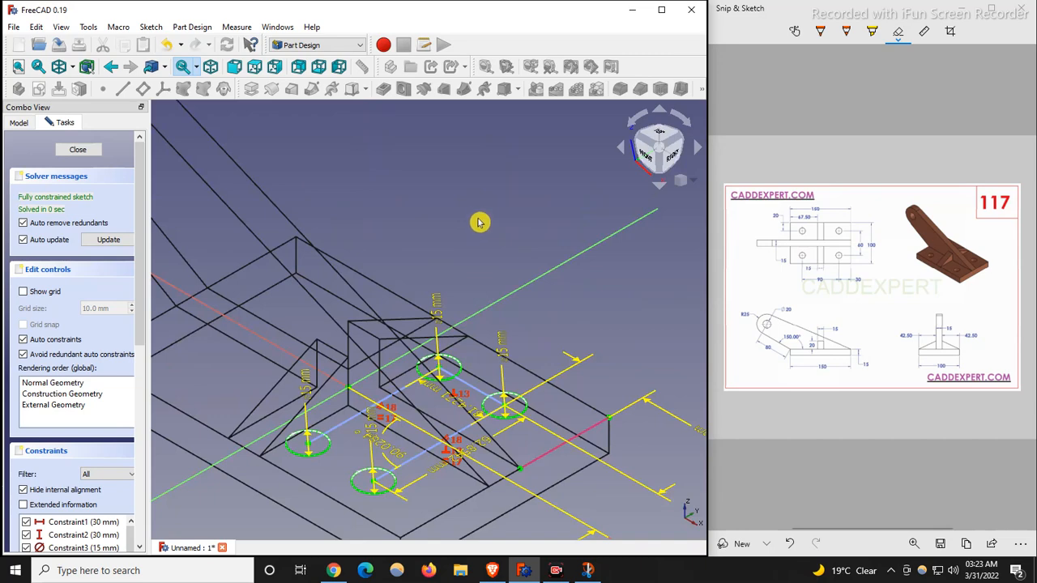
pyautogui.click(661, 140)
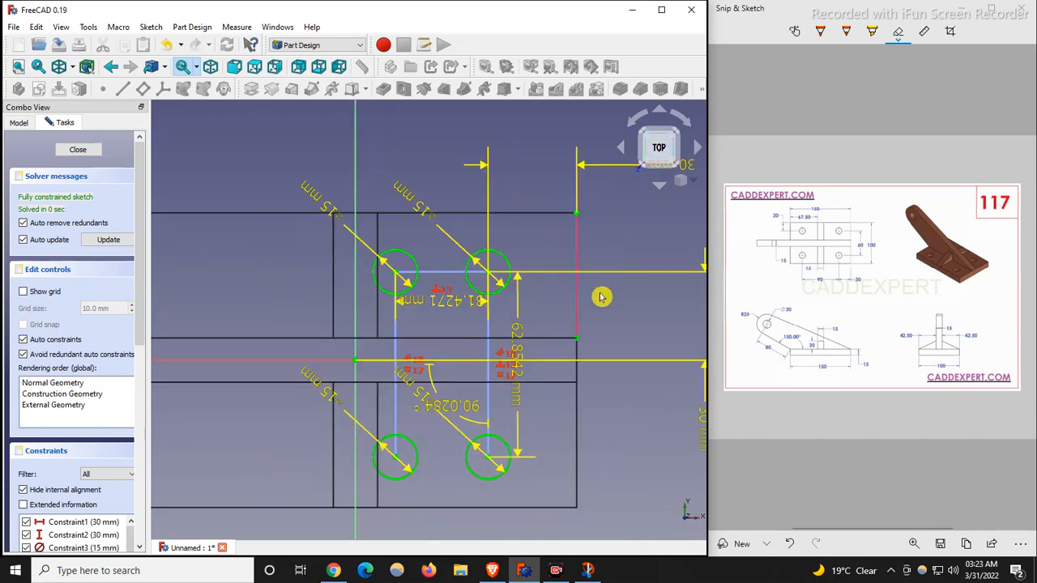
pyautogui.scroll(-4, 466, 358)
pyautogui.scroll(3, 438, 400)
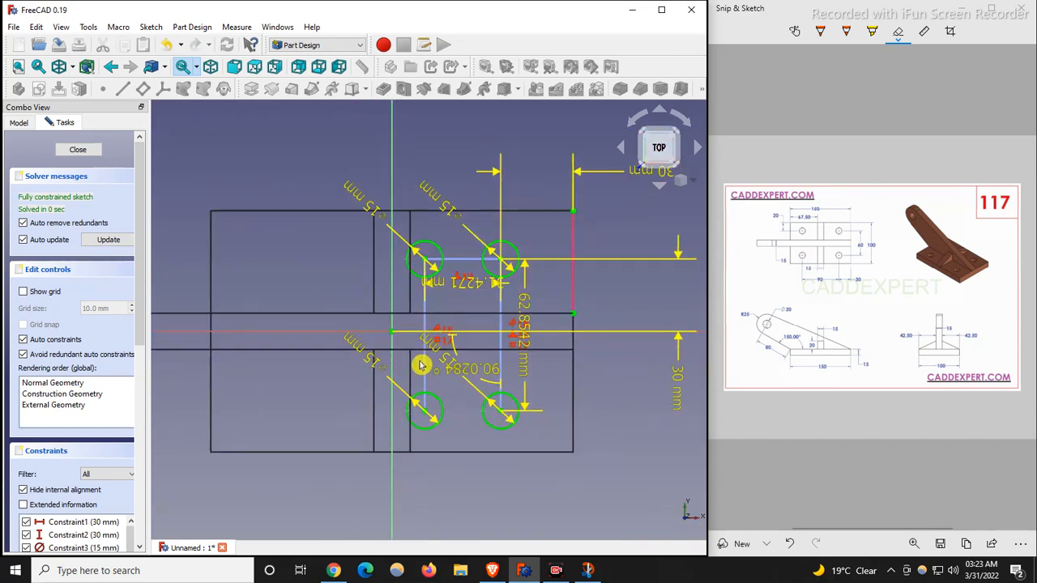
pyautogui.scroll(2, 486, 349)
pyautogui.doubleClick(539, 300)
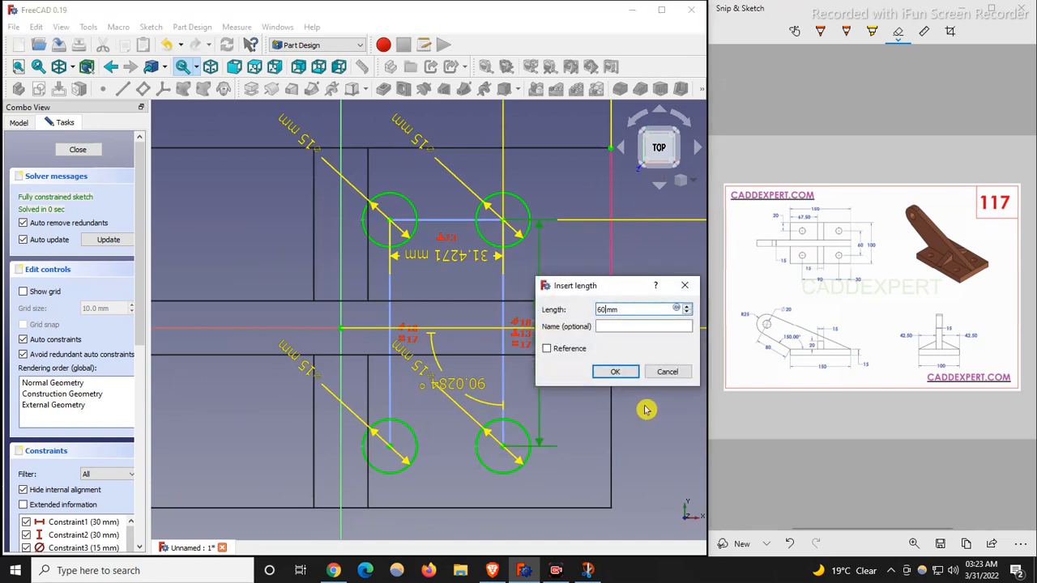
pyautogui.write('60')
pyautogui.press('Return')
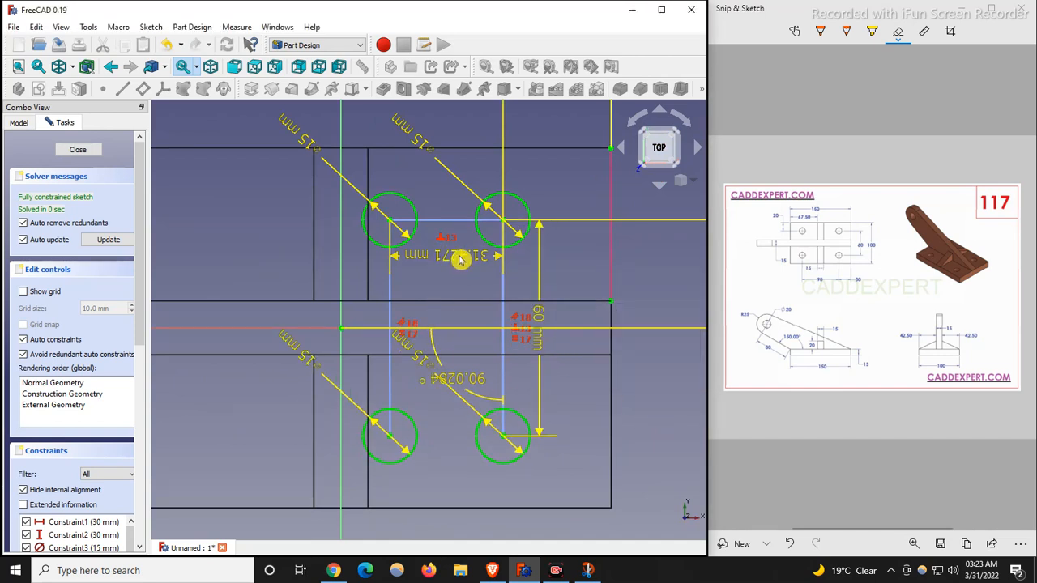
# Set the hole array's spacing along the plate's length to 90 mm
pyautogui.doubleClick(459, 259)
pyautogui.write('90')
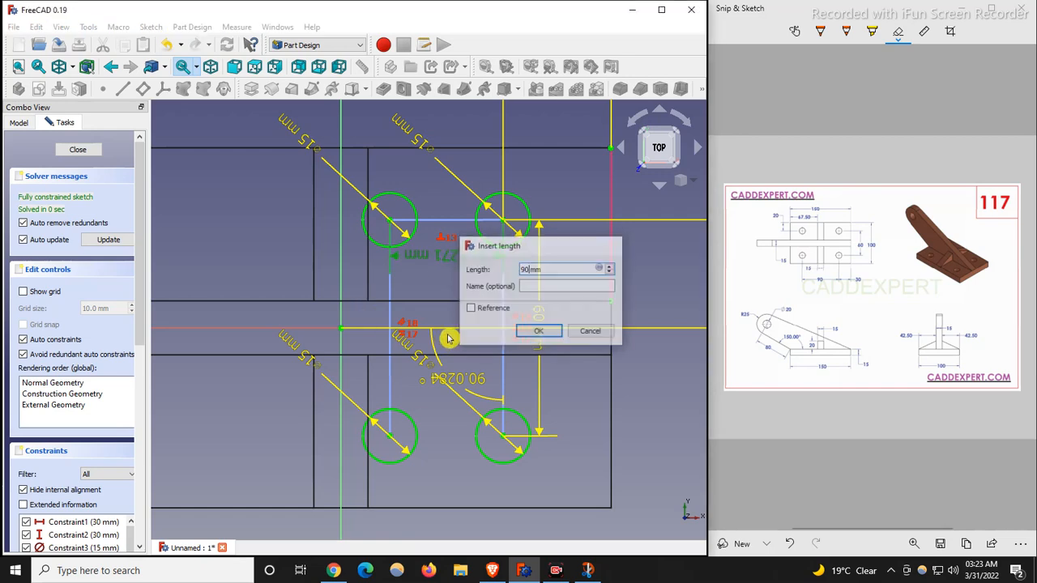
pyautogui.press('Return')
pyautogui.scroll(-4, 448, 339)
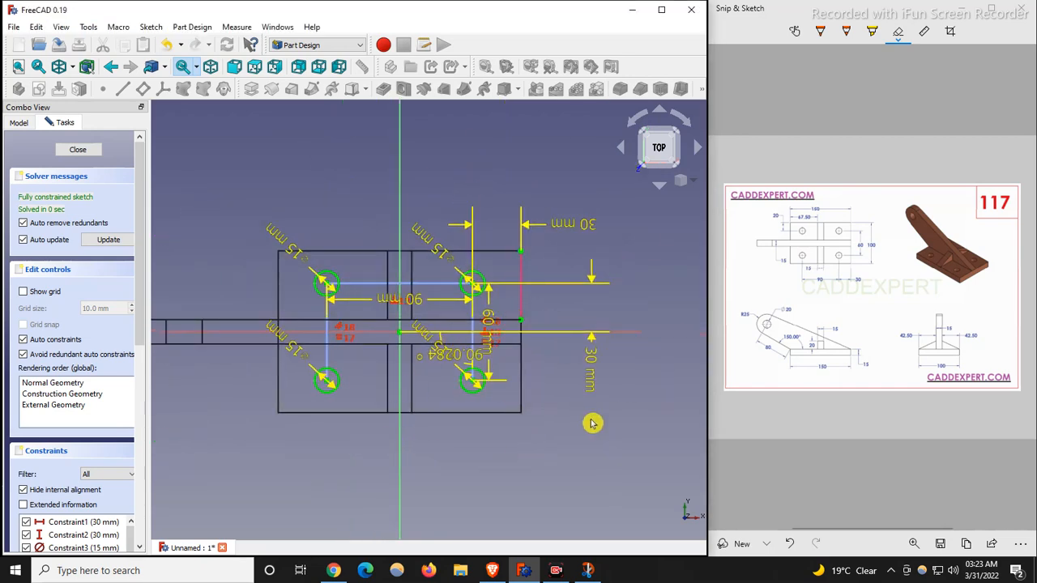
# Set the hole array's angle constraint to 90°, working from the isometric view
pyautogui.press('0')
pyautogui.scroll(4, 409, 363)
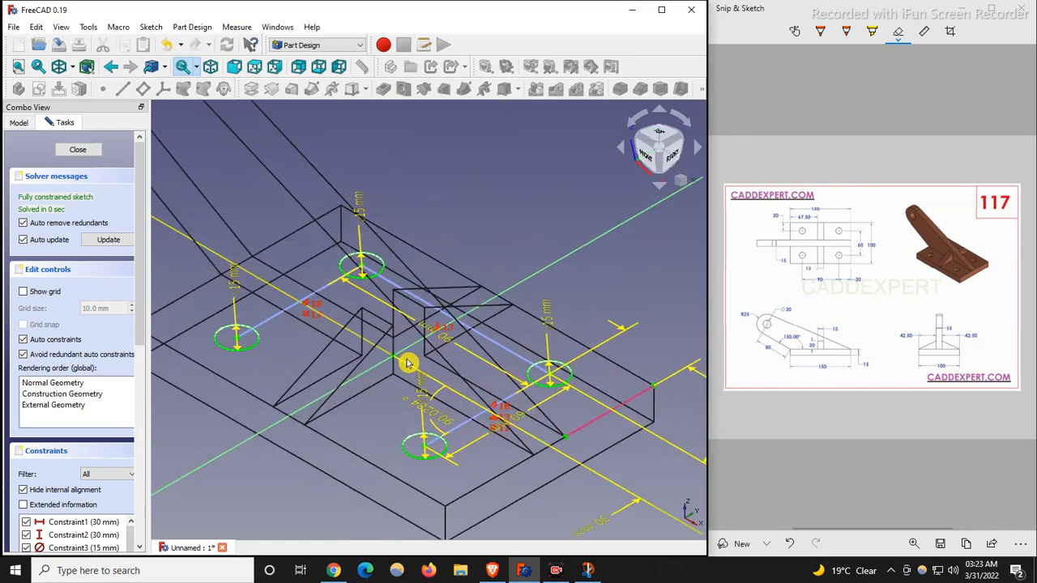
pyautogui.doubleClick(442, 419)
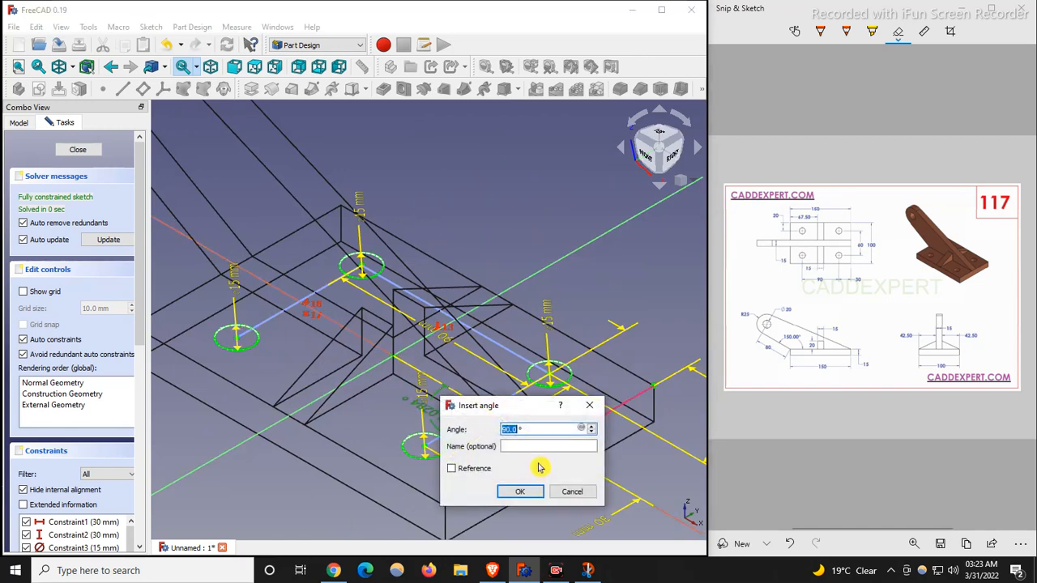
pyautogui.write('9')
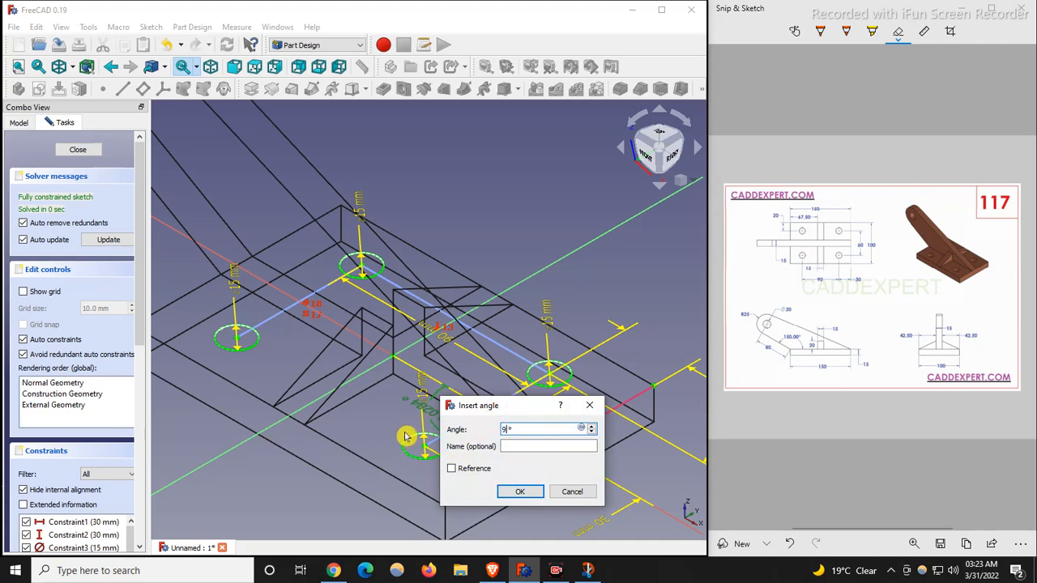
pyautogui.write('0')
pyautogui.press('Return')
pyautogui.scroll(3, 502, 364)
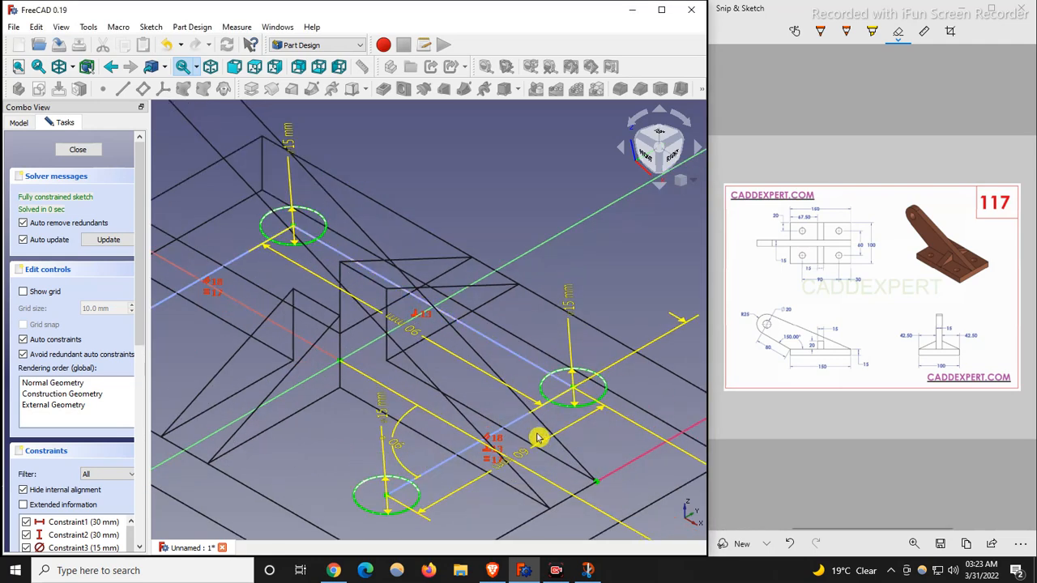
# With the top view turned 180°, move the holes' 60 mm and 30 mm vertical dimensions beyond the plate's end, clear of the geometry
pyautogui.press('2')
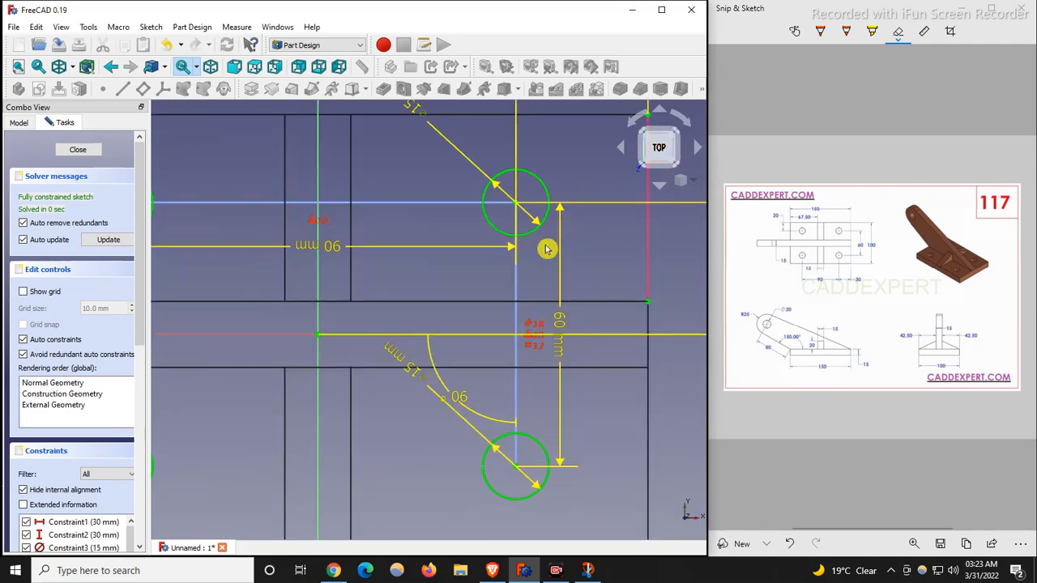
pyautogui.scroll(-3, 565, 353)
pyautogui.scroll(-2, 419, 287)
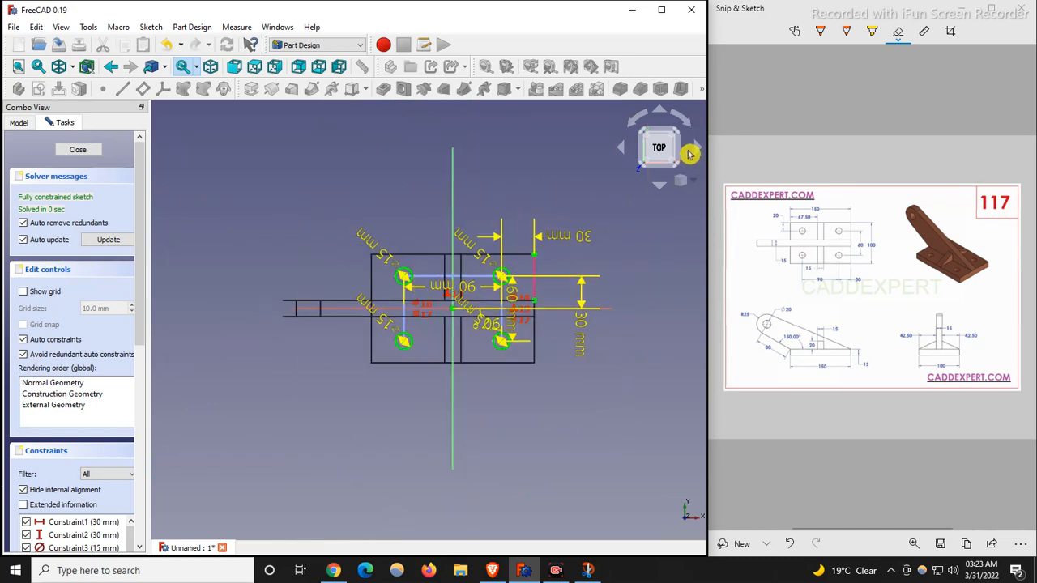
pyautogui.click(689, 126)
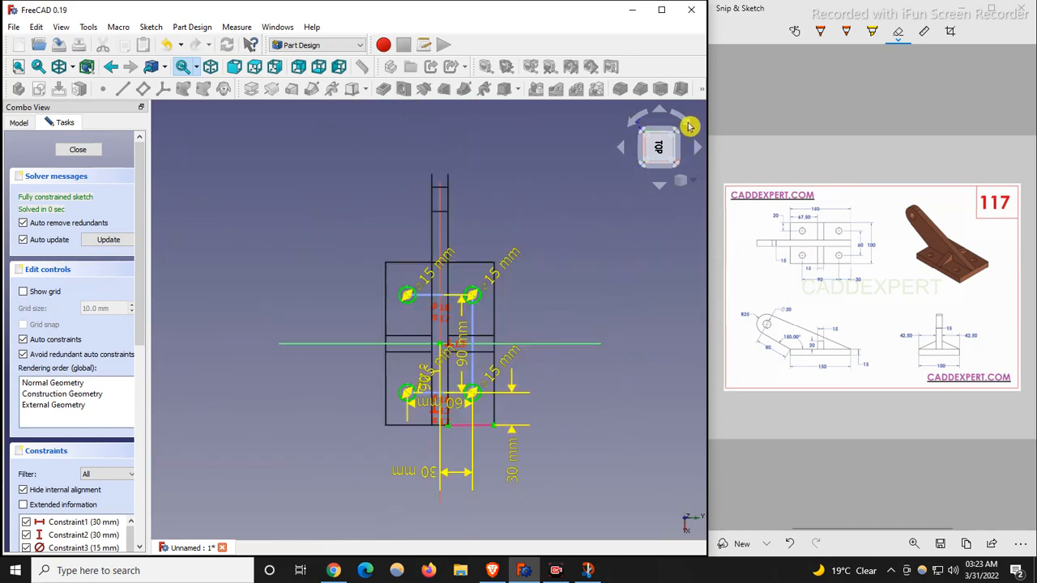
pyautogui.click(689, 126)
pyautogui.scroll(5, 243, 320)
pyautogui.scroll(-1, 294, 372)
pyautogui.scroll(2, 294, 372)
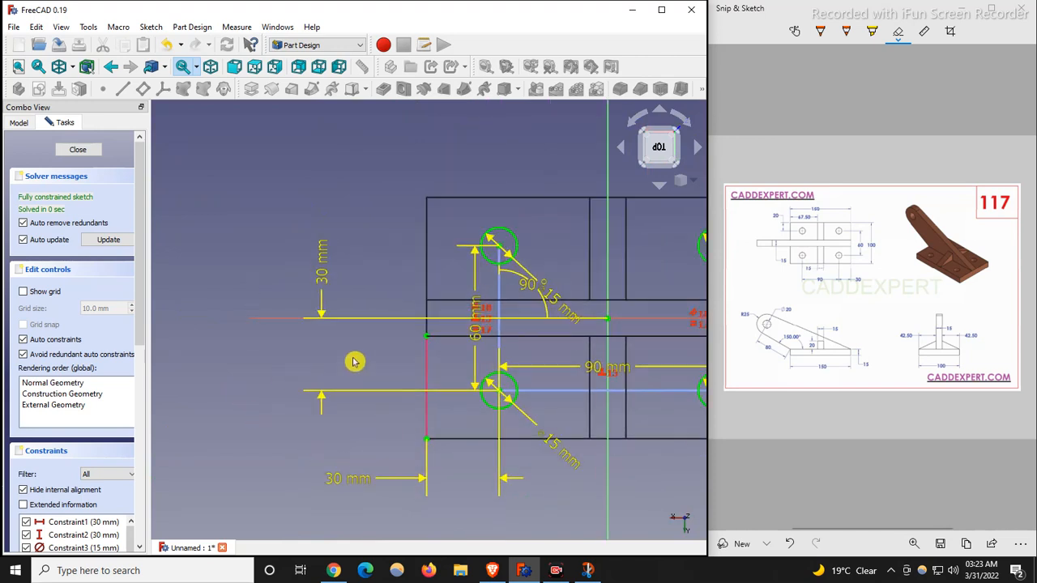
pyautogui.click(479, 295)
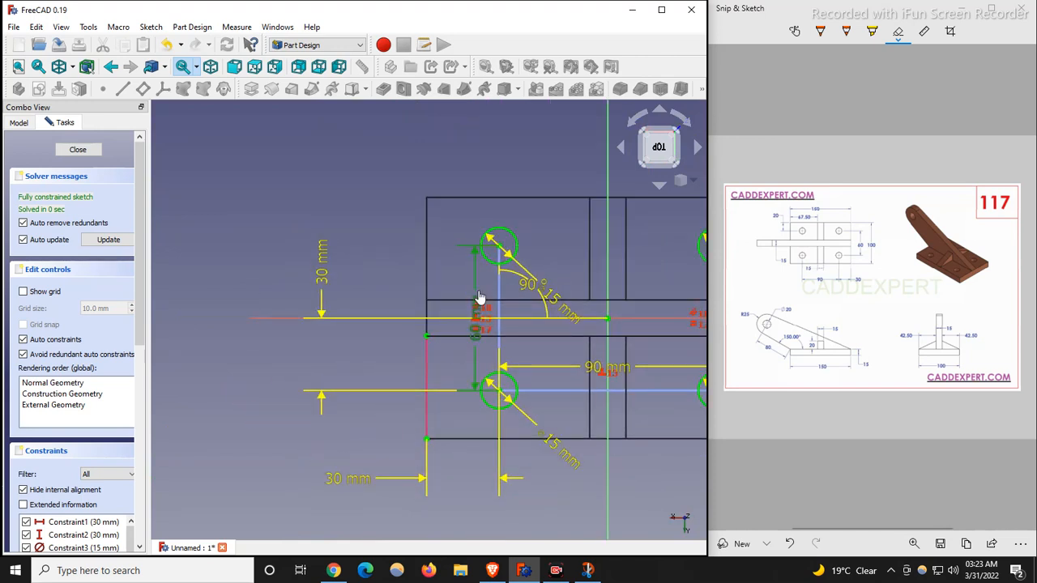
pyautogui.click(475, 367)
pyautogui.click(390, 370)
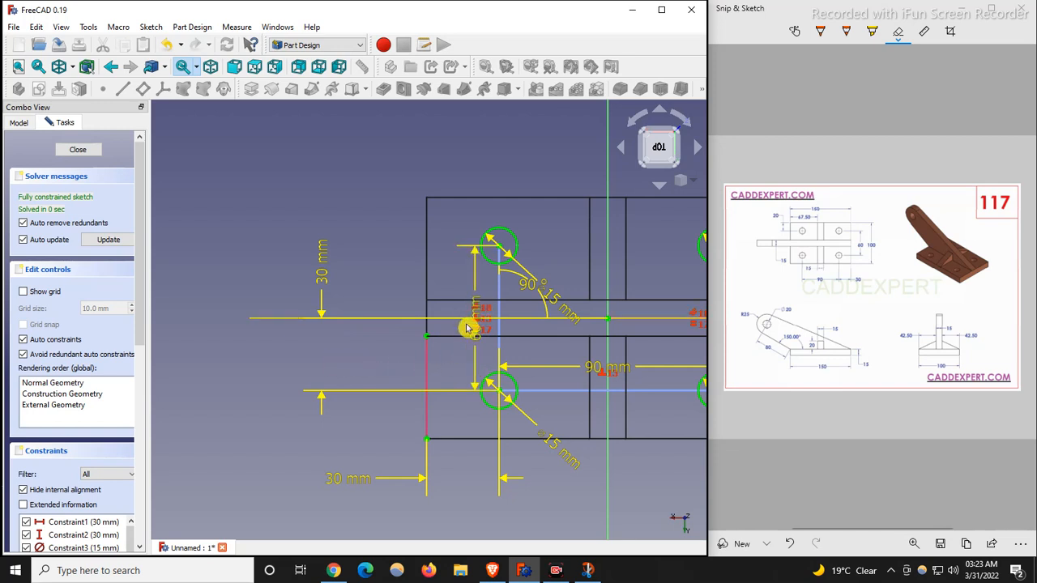
pyautogui.scroll(4, 480, 302)
pyautogui.moveTo(485, 349)
pyautogui.mouseDown()
pyautogui.moveTo(484, 324)
pyautogui.moveTo(486, 334)
pyautogui.moveTo(243, 337)
pyautogui.mouseUp()
pyautogui.scroll(-4, 375, 356)
pyautogui.moveTo(275, 286); pyautogui.dragTo(356, 371)
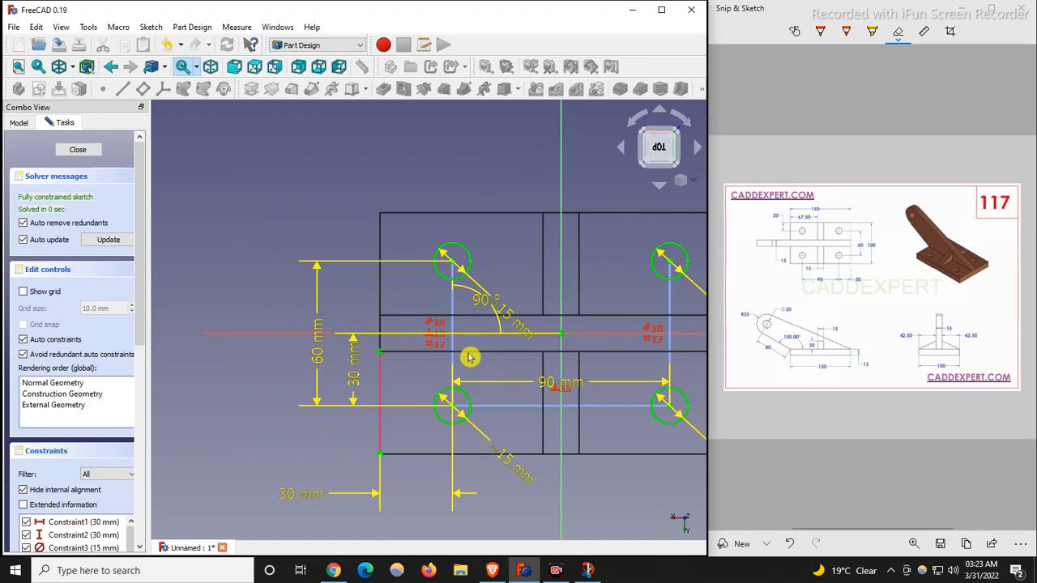
# Reposition the upper hole's 15 mm label above the plate, the 90 mm dimension below it, and the 30 mm vertical dimension's label lower down
pyautogui.moveTo(518, 330); pyautogui.dragTo(508, 170)
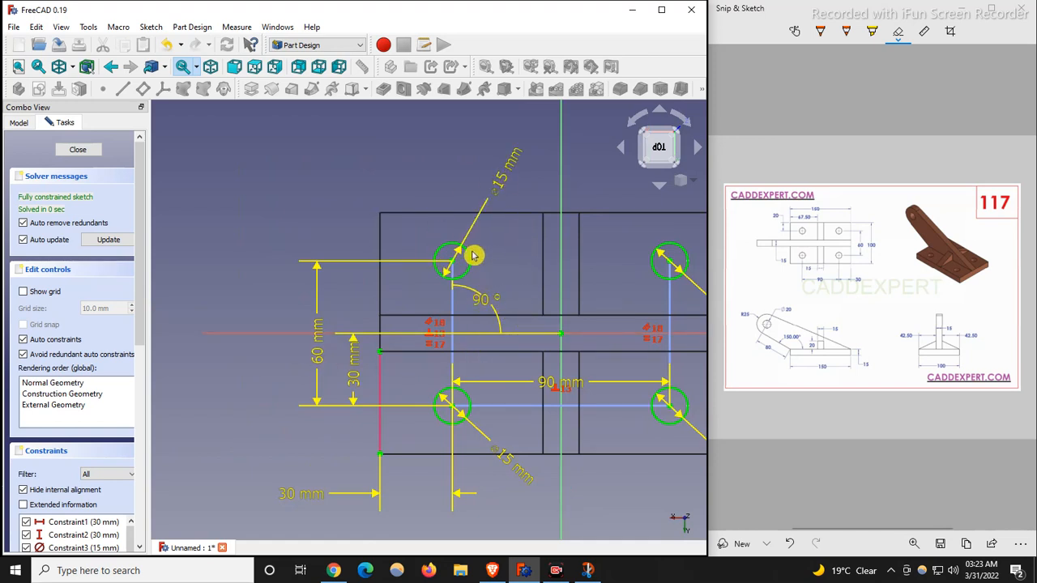
pyautogui.scroll(-2, 360, 409)
pyautogui.moveTo(516, 397); pyautogui.dragTo(513, 508)
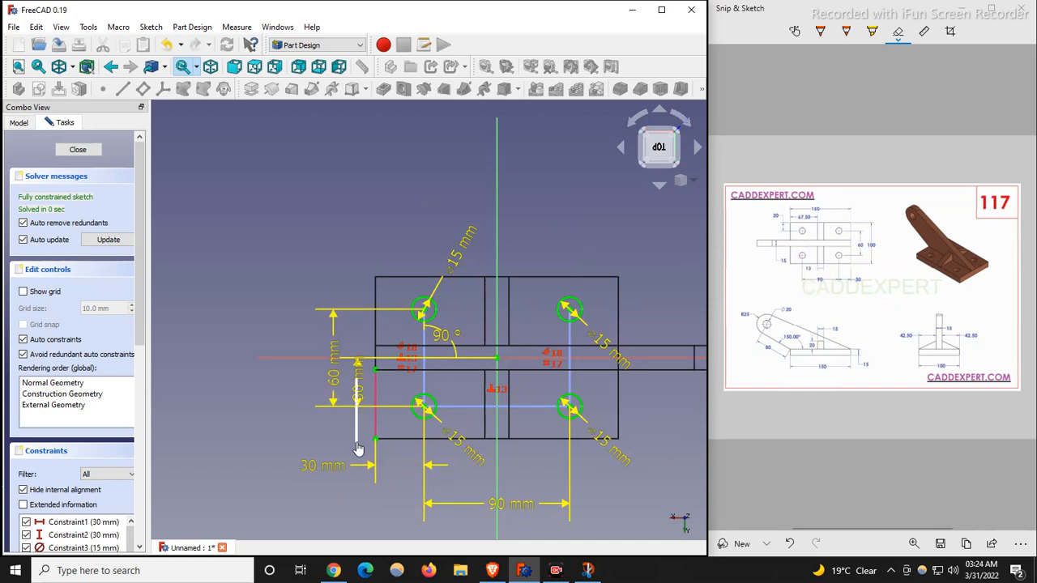
pyautogui.moveTo(364, 386); pyautogui.dragTo(357, 455)
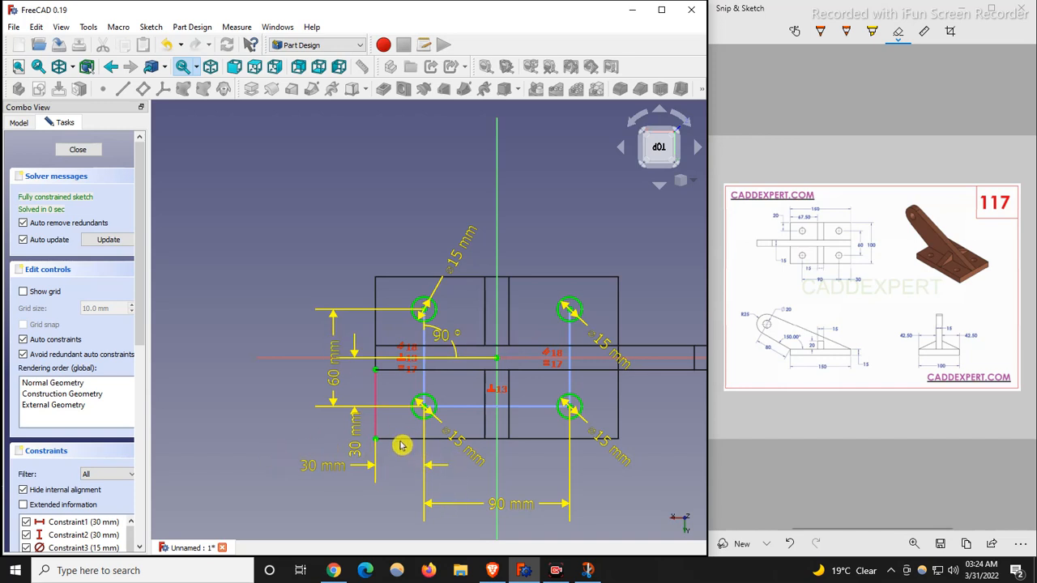
# Close the hole sketch and display the bracket in the Flat lines style from the isometric view
pyautogui.click(78, 150)
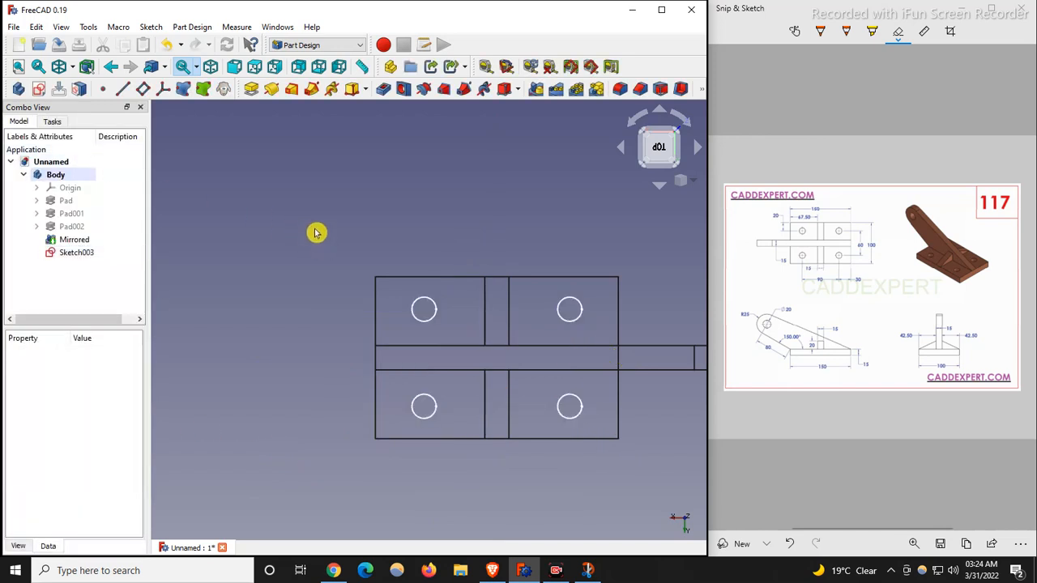
pyautogui.click(73, 69)
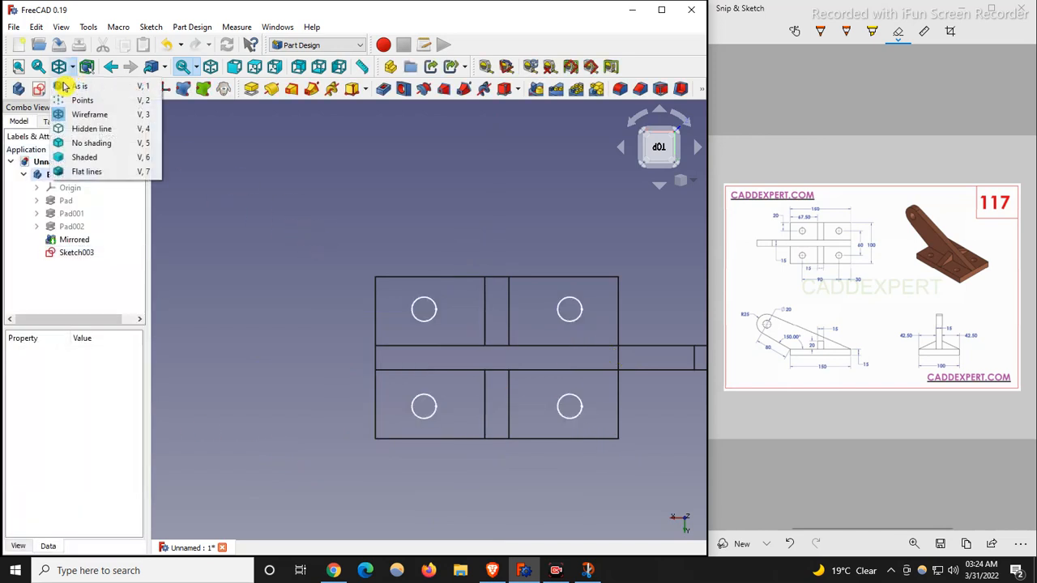
pyautogui.click(96, 171)
pyautogui.press('0')
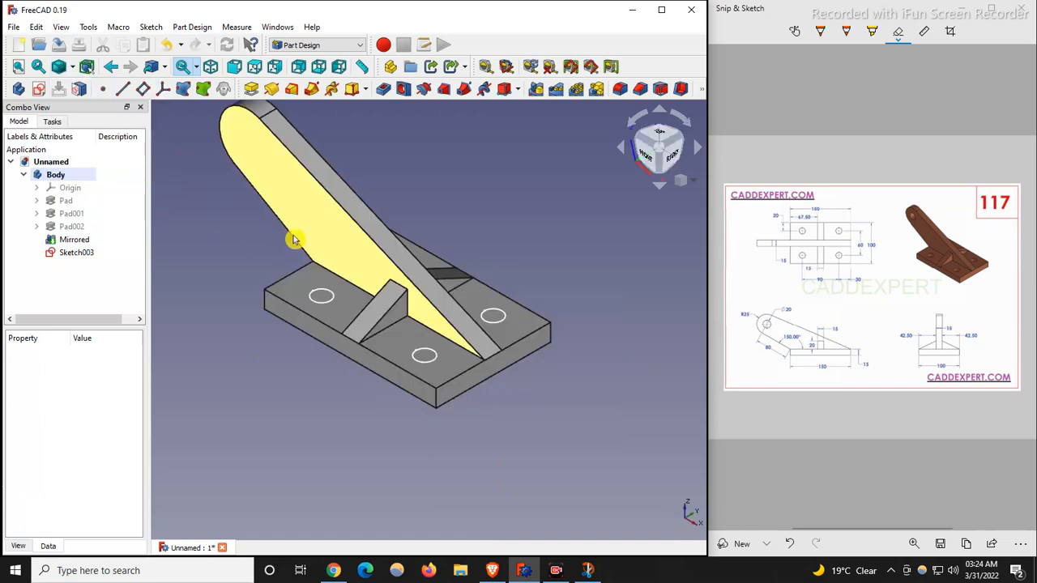
pyautogui.scroll(-2, 381, 415)
pyautogui.scroll(-1, 285, 276)
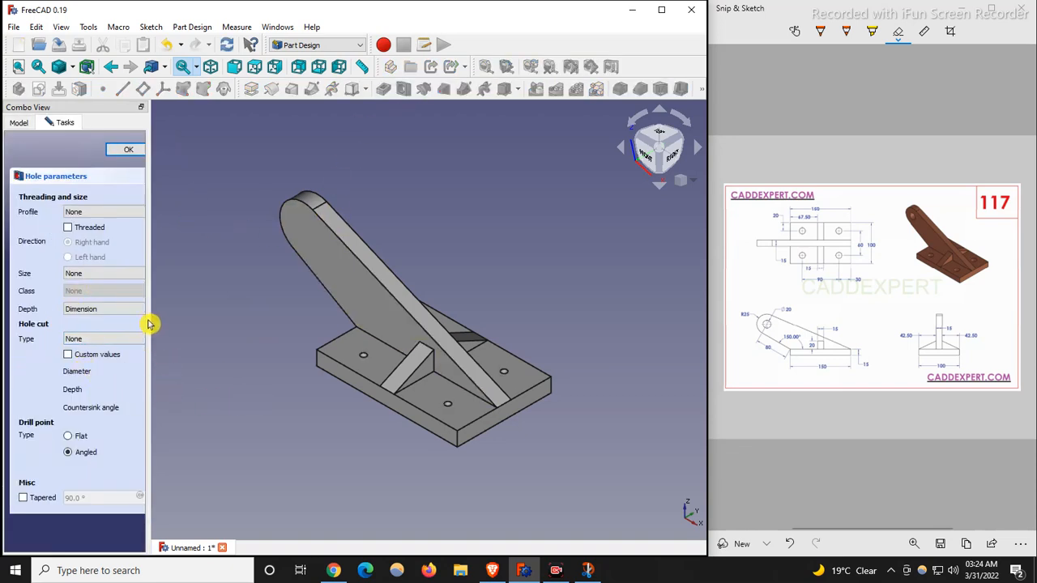
# Create a Hole feature from the four-circle sketch with a 15 mm diameter and Through all depth
pyautogui.moveTo(149, 320); pyautogui.dragTo(287, 312)
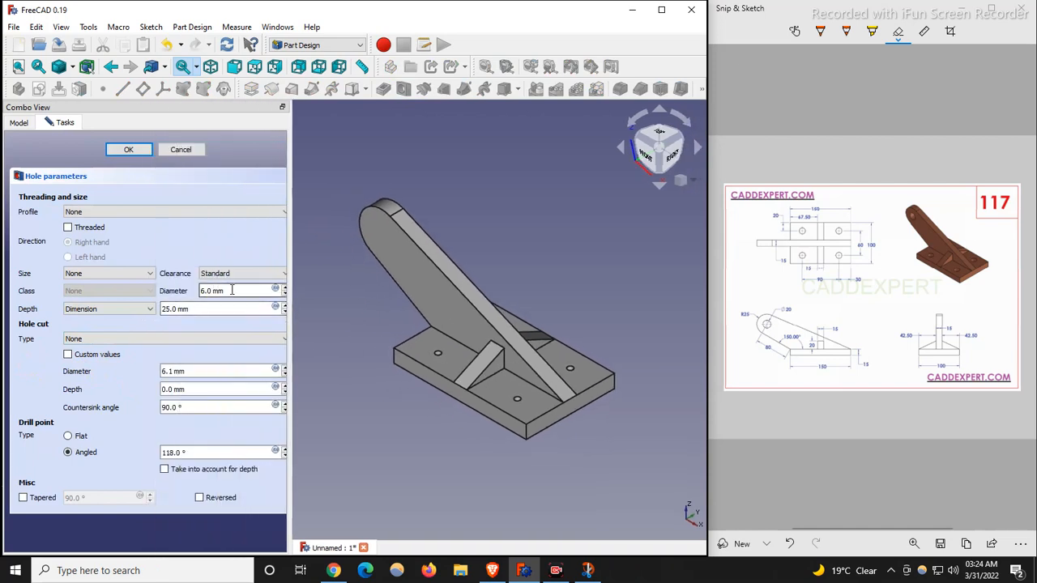
pyautogui.write('5')
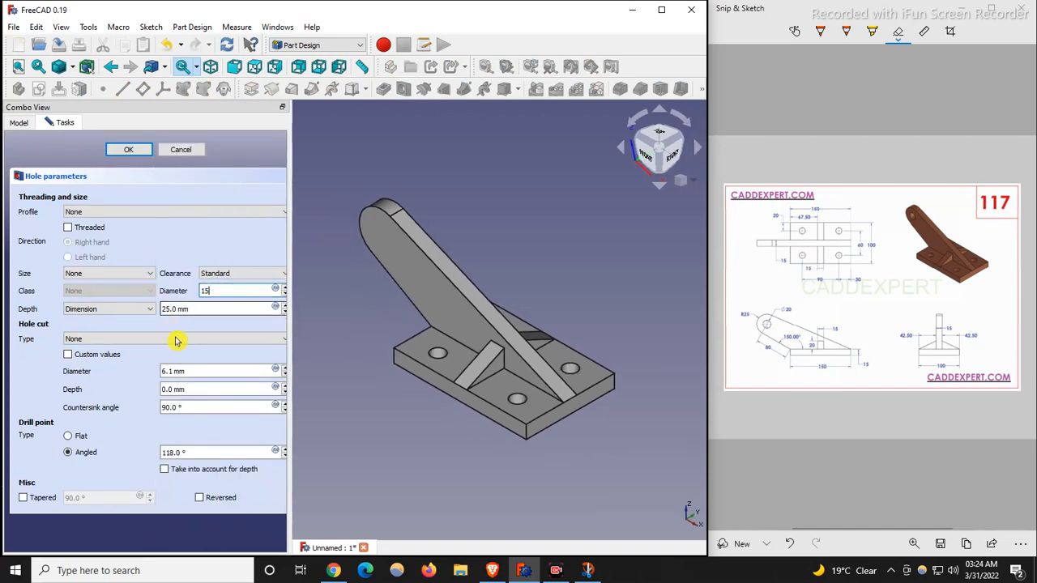
pyautogui.click(103, 308)
pyautogui.click(105, 328)
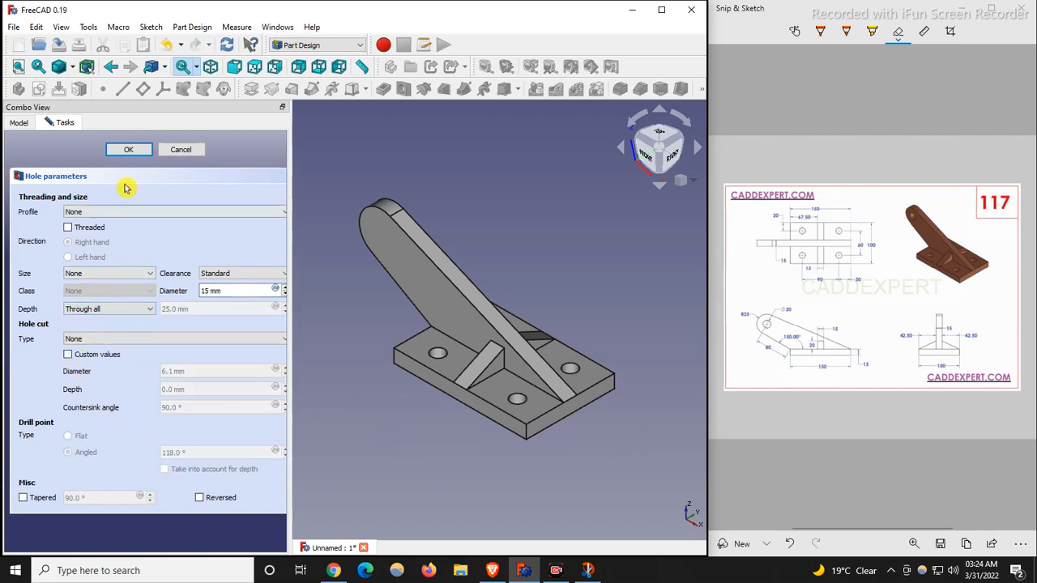
pyautogui.click(119, 152)
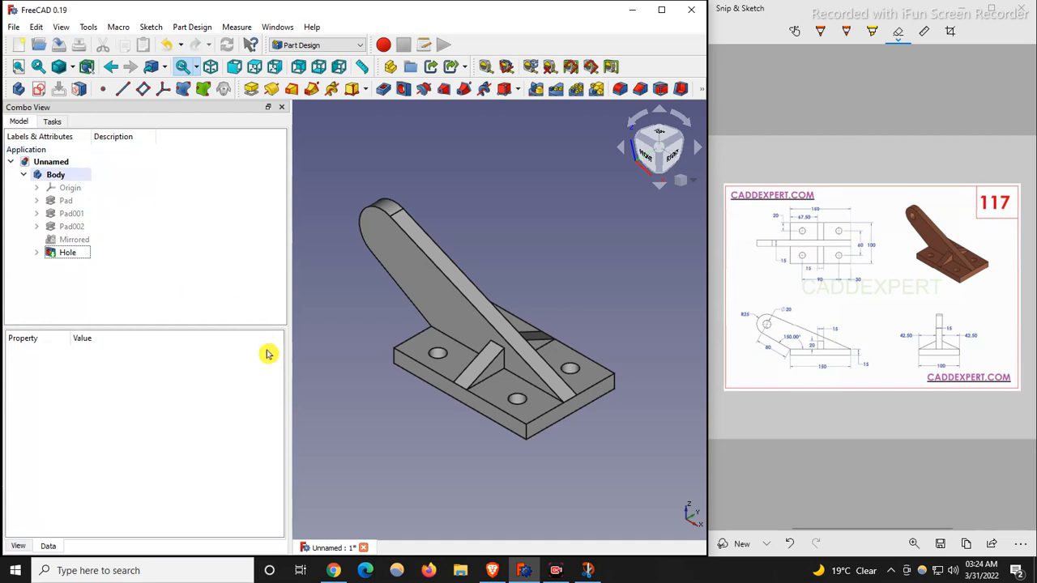
pyautogui.moveTo(290, 368); pyautogui.dragTo(165, 363)
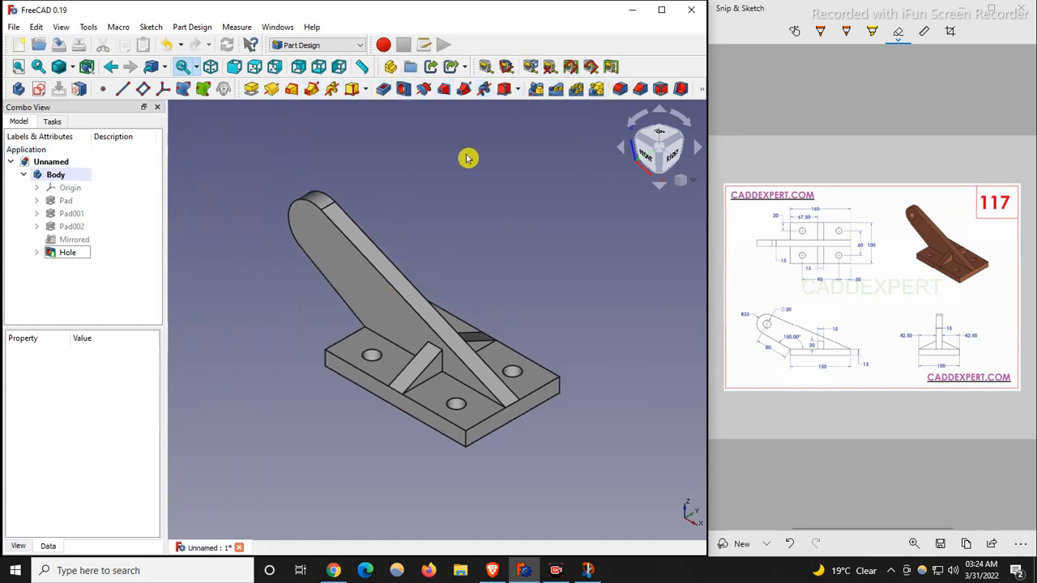
# Change the toolbar icon size to Small (16px) in the preferences and apply it
pyautogui.click(36, 27)
pyautogui.click(72, 281)
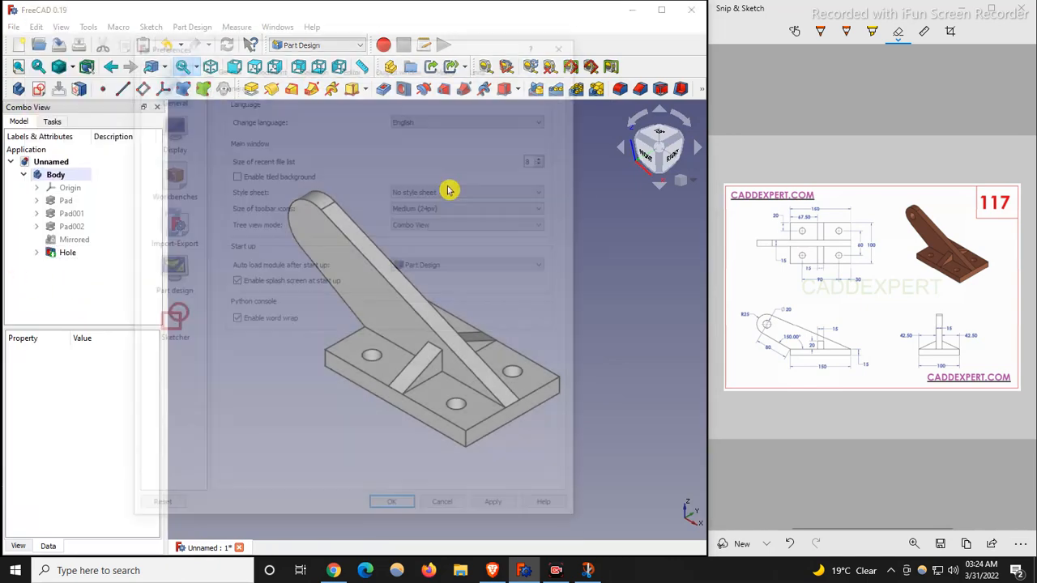
pyautogui.click(438, 208)
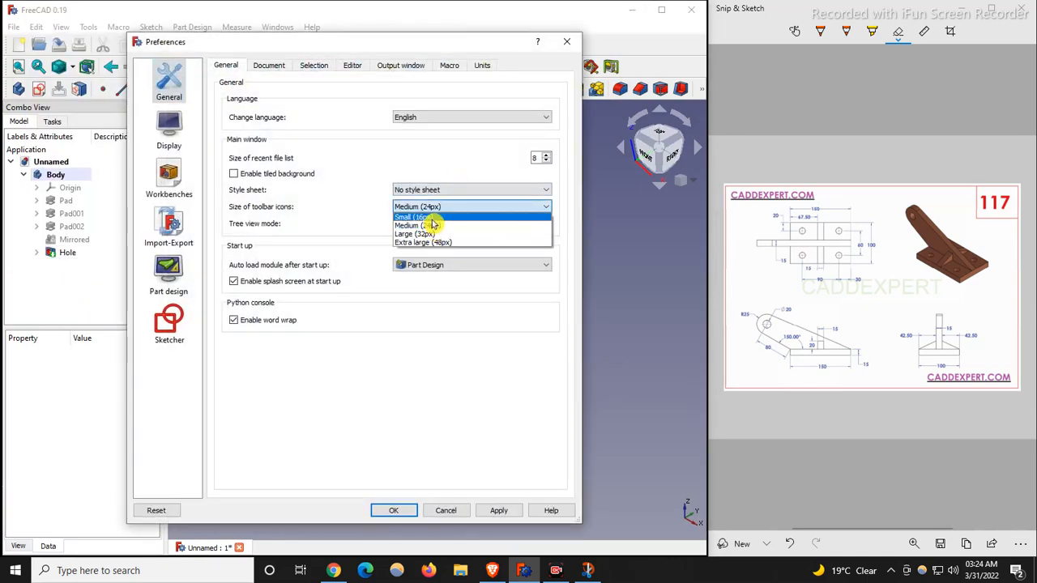
pyautogui.click(431, 218)
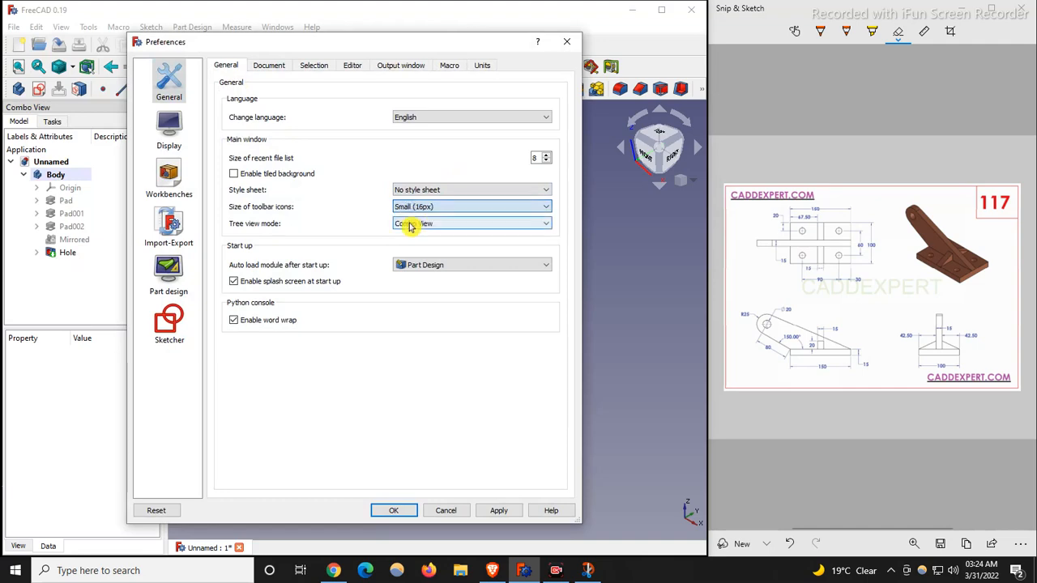
pyautogui.click(513, 512)
pyautogui.click(393, 510)
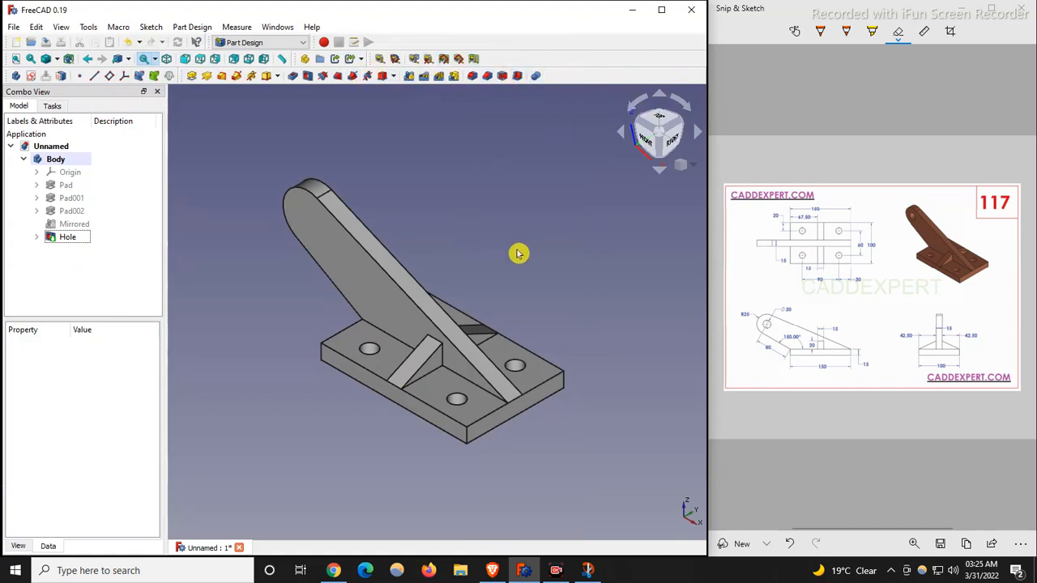
pyautogui.click(264, 286)
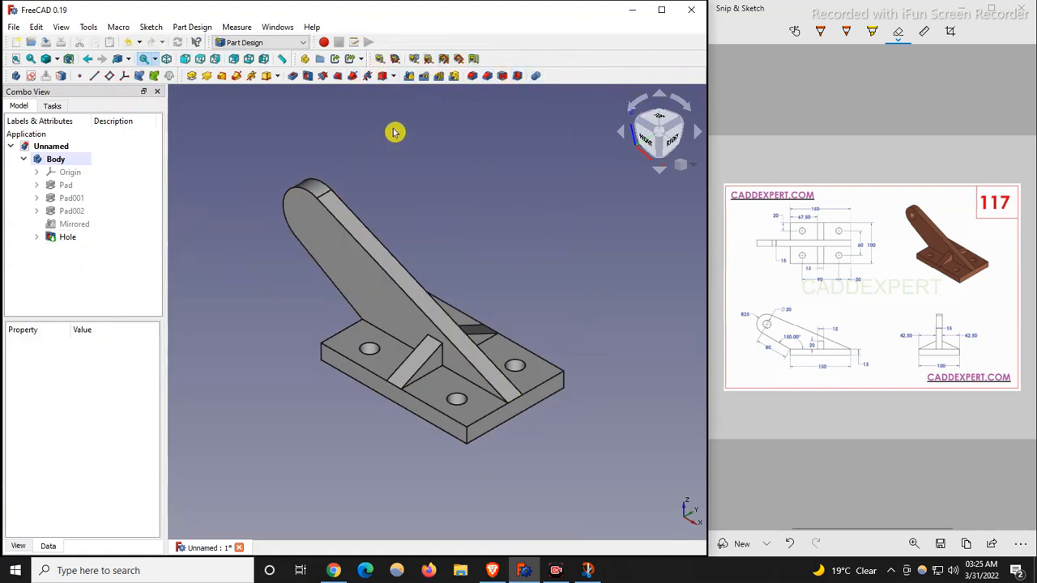
# Start a new sketch on the bracket arm's flat side face, framed on the arm's rounded end
pyautogui.scroll(3, 498, 312)
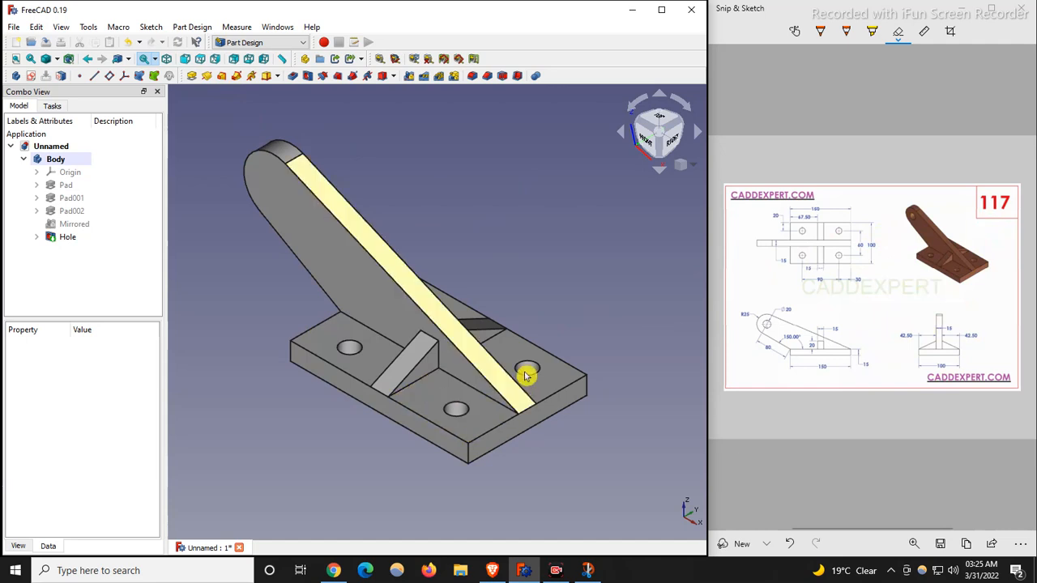
pyautogui.click(292, 220)
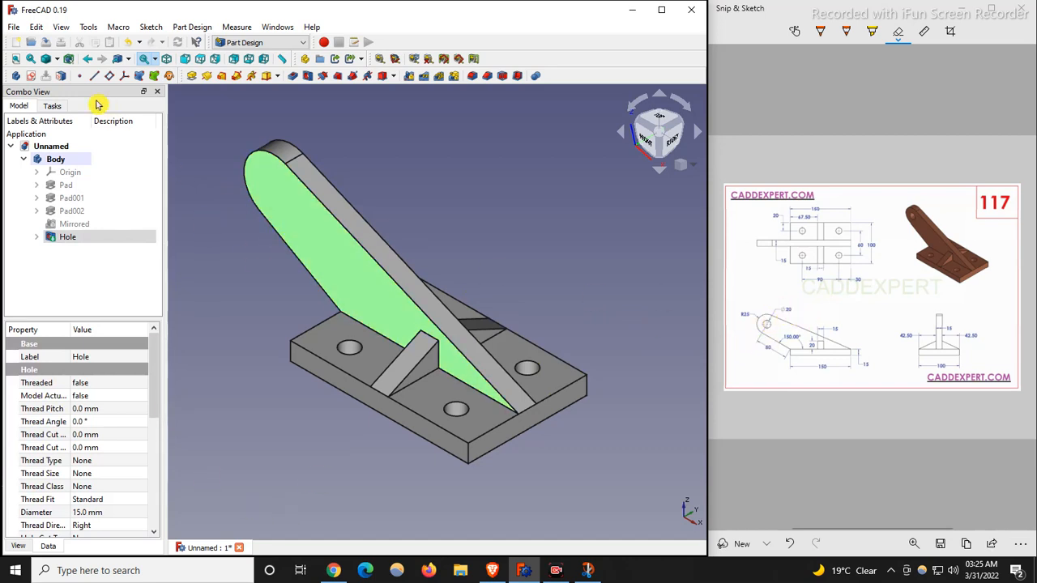
pyautogui.click(31, 75)
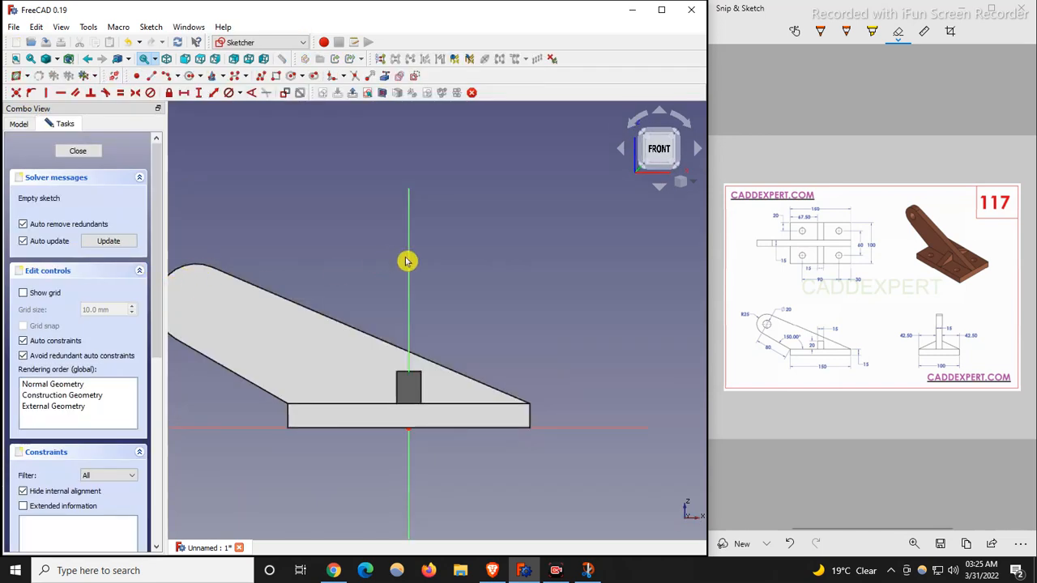
pyautogui.scroll(-3, 502, 296)
pyautogui.scroll(5, 326, 291)
pyautogui.scroll(2, 268, 284)
pyautogui.scroll(-3, 222, 257)
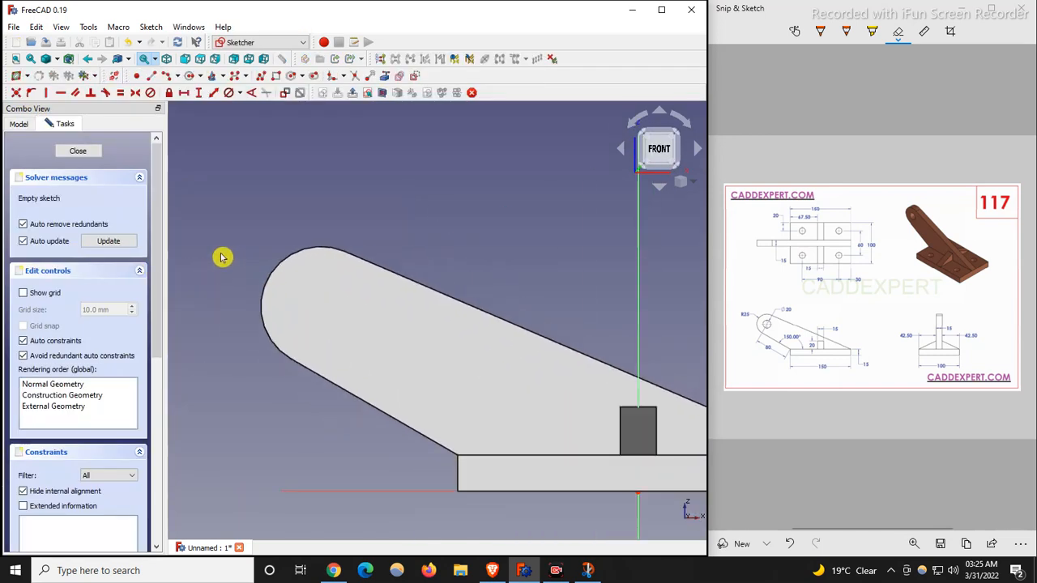
pyautogui.scroll(3, 249, 283)
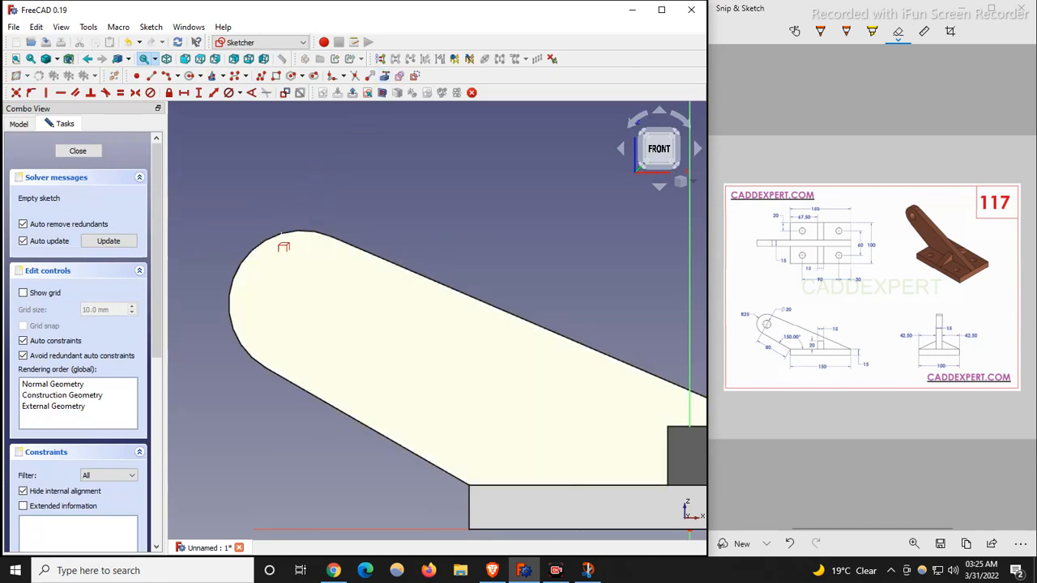
# Project the arm's rounded end edge as external geometry and draw a circle about 40 mm in diameter centred on its arc centre
pyautogui.click(259, 230)
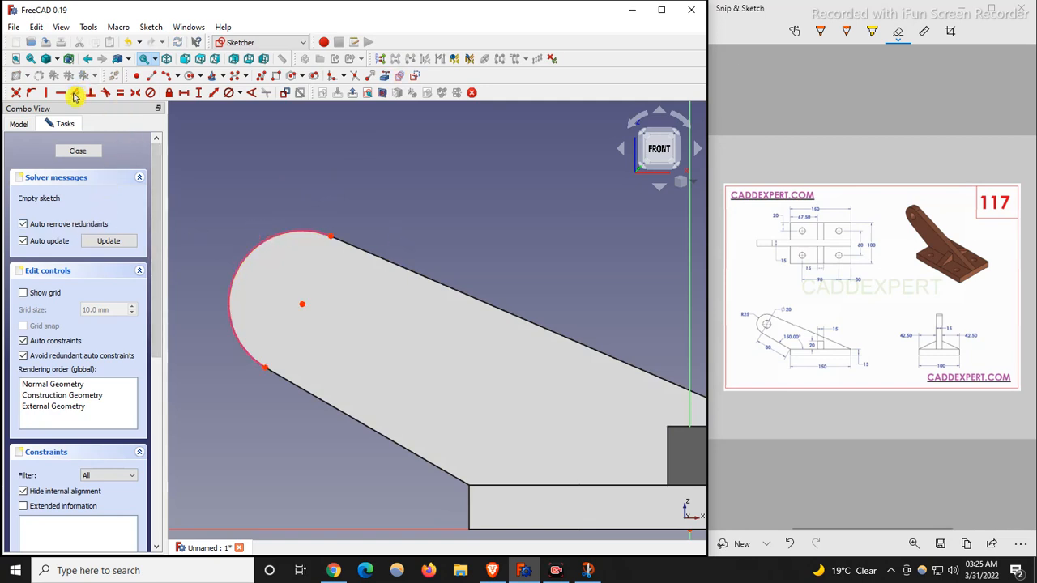
pyautogui.click(202, 78)
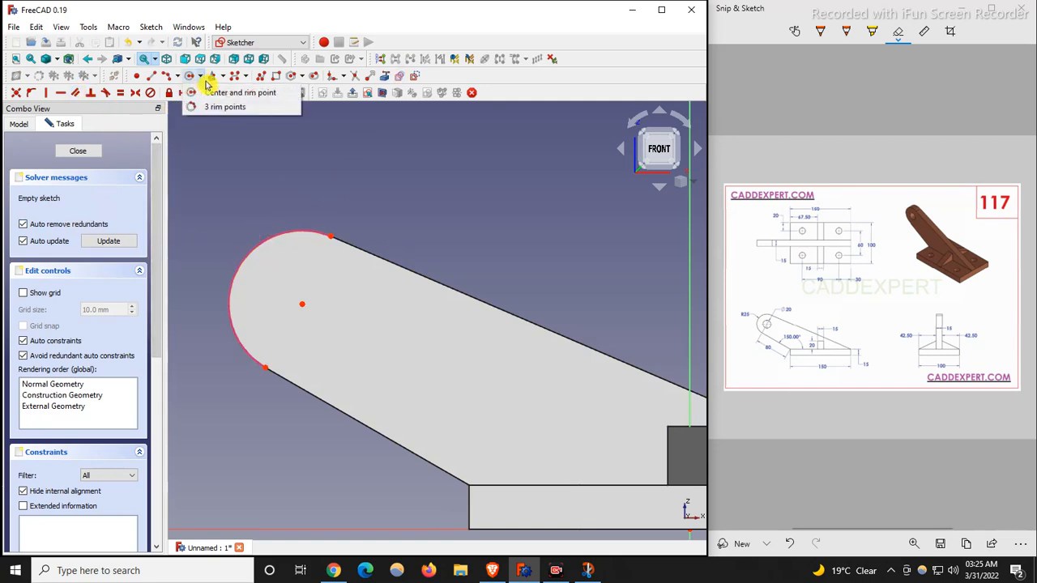
pyautogui.click(225, 91)
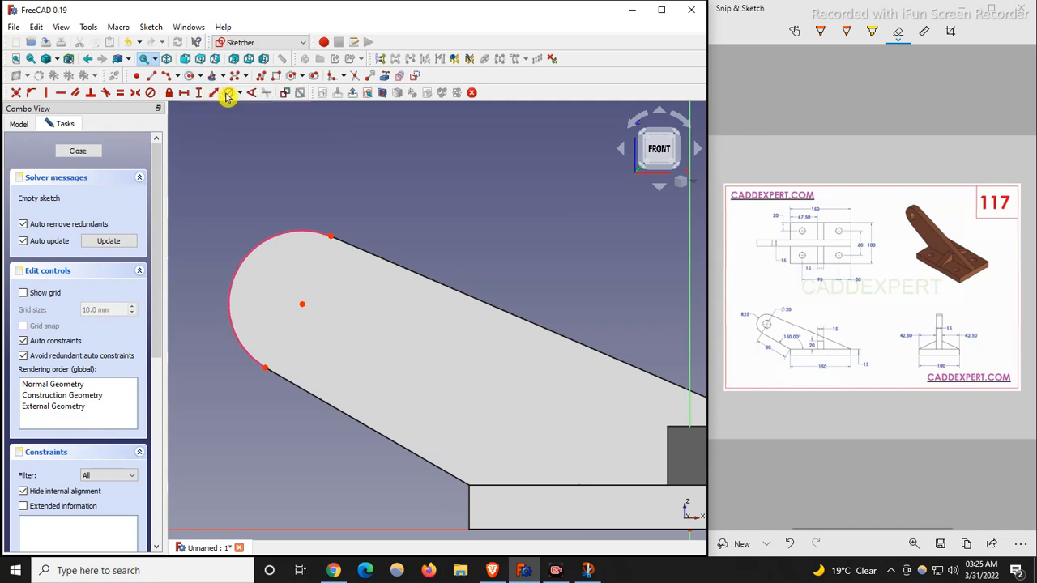
pyautogui.click(301, 303)
pyautogui.click(341, 261)
pyautogui.rightClick(386, 210)
# Constrain the circle's diameter to 20 mm and close the sketch
pyautogui.click(356, 275)
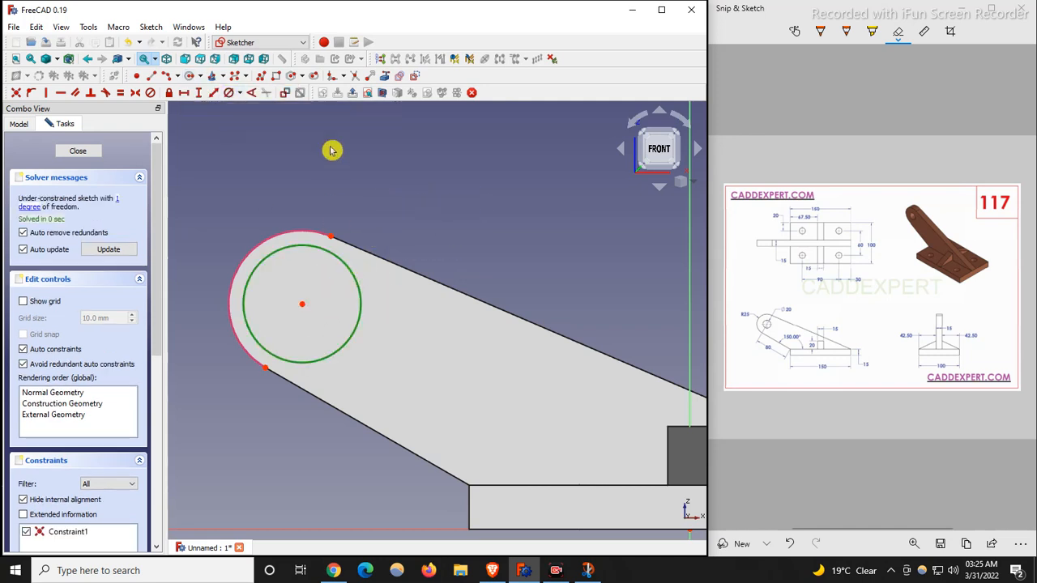
pyautogui.click(244, 95)
pyautogui.click(274, 123)
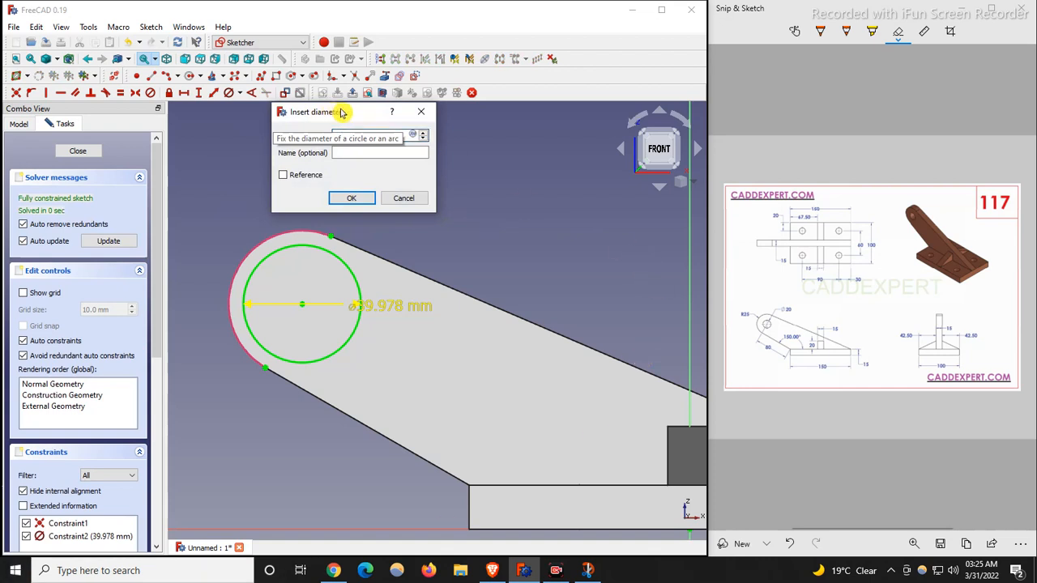
pyautogui.moveTo(357, 119); pyautogui.dragTo(438, 200)
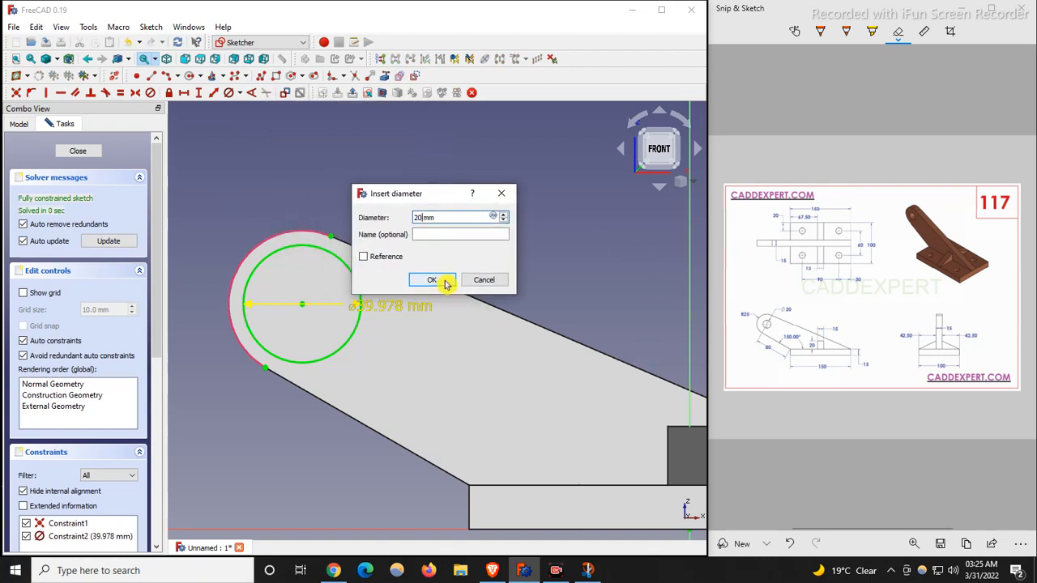
pyautogui.click(444, 280)
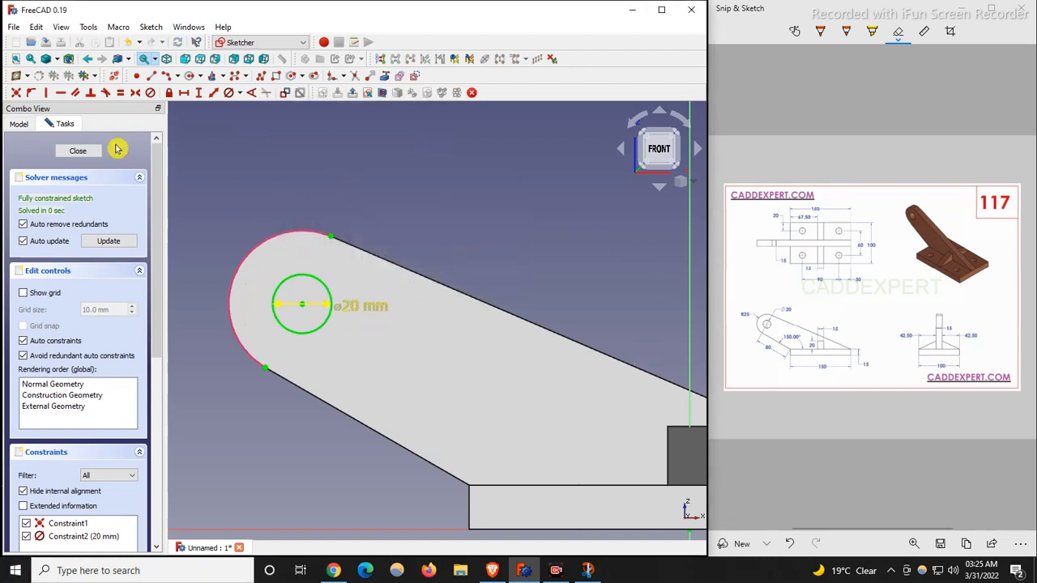
pyautogui.click(77, 151)
# Create a Hole feature from the arm's circle sketch with a 20 mm diameter and Through all depth
pyautogui.click(243, 357)
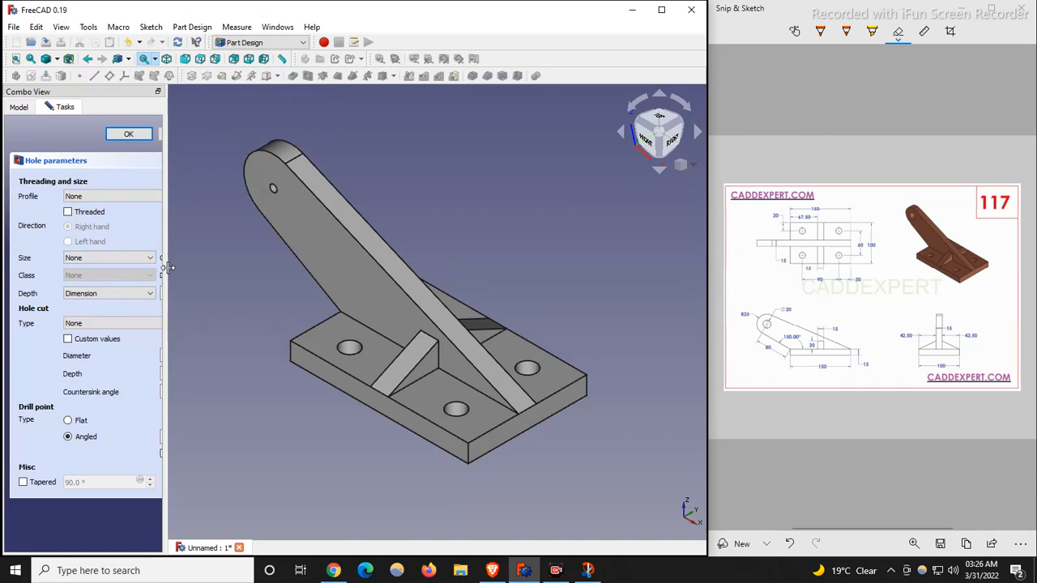
pyautogui.moveTo(165, 267); pyautogui.dragTo(331, 261)
pyautogui.write('20')
pyautogui.click(120, 294)
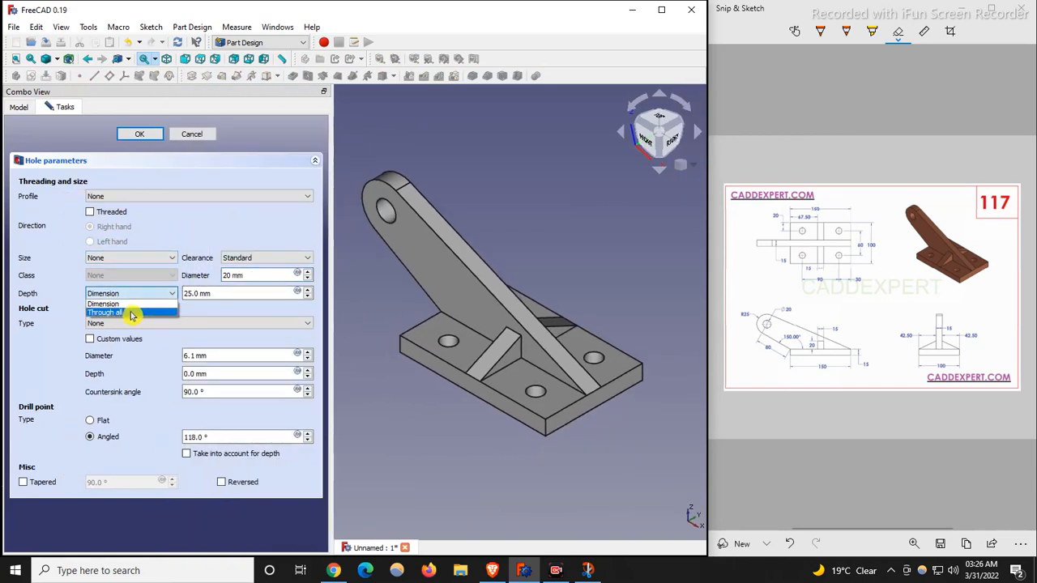
pyautogui.click(129, 312)
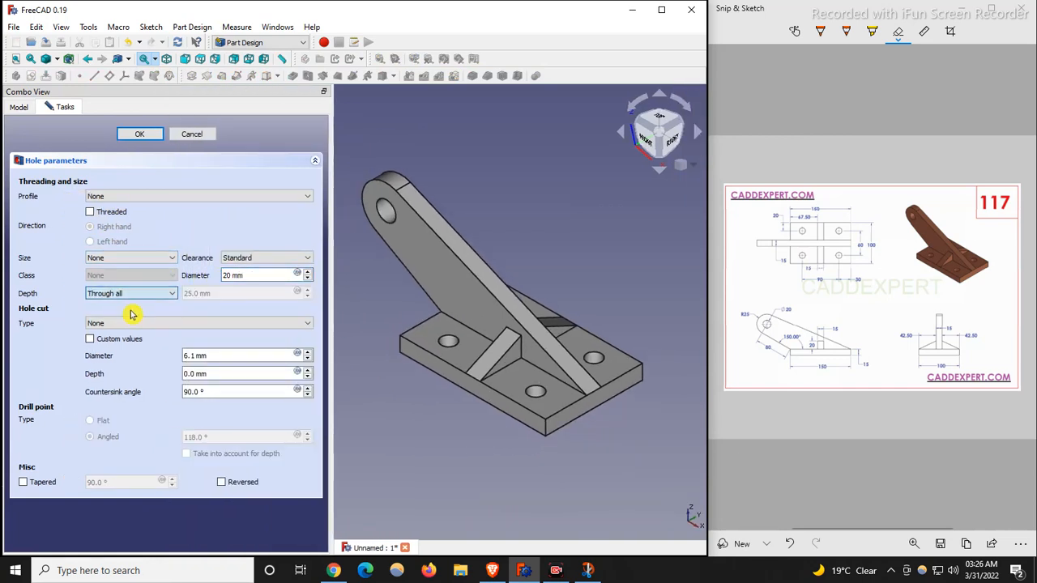
pyautogui.click(90, 340)
pyautogui.click(139, 134)
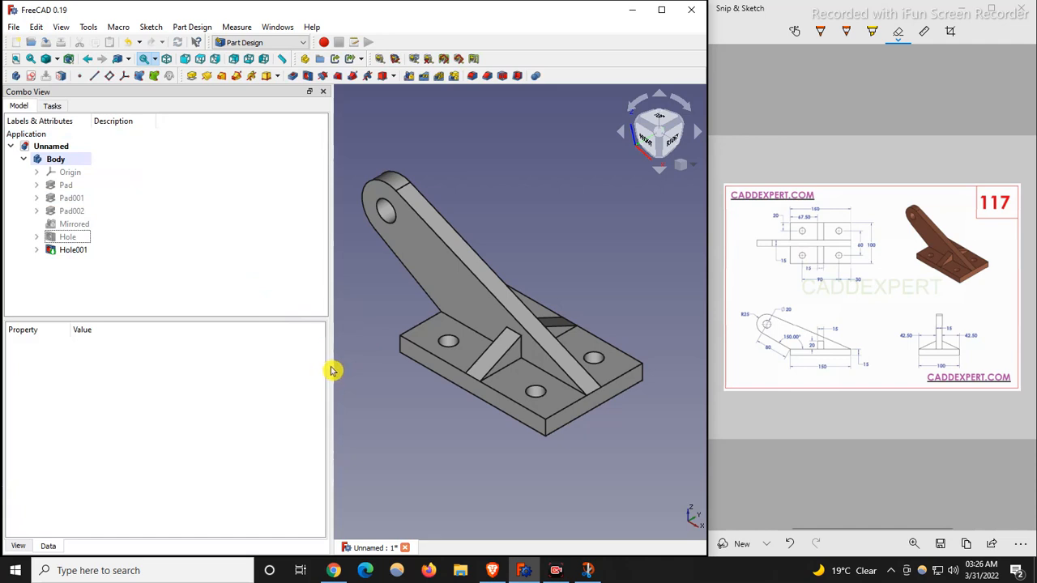
pyautogui.moveTo(331, 366); pyautogui.dragTo(130, 366)
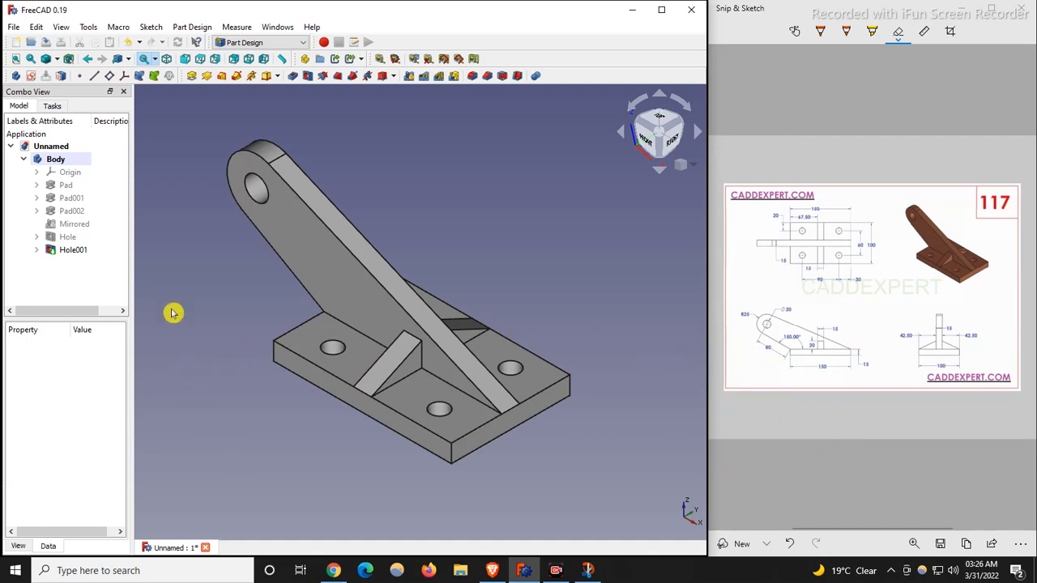
# Set the whole body's shape color to brown (#aa5500) and close its display properties
pyautogui.rightClick(51, 165)
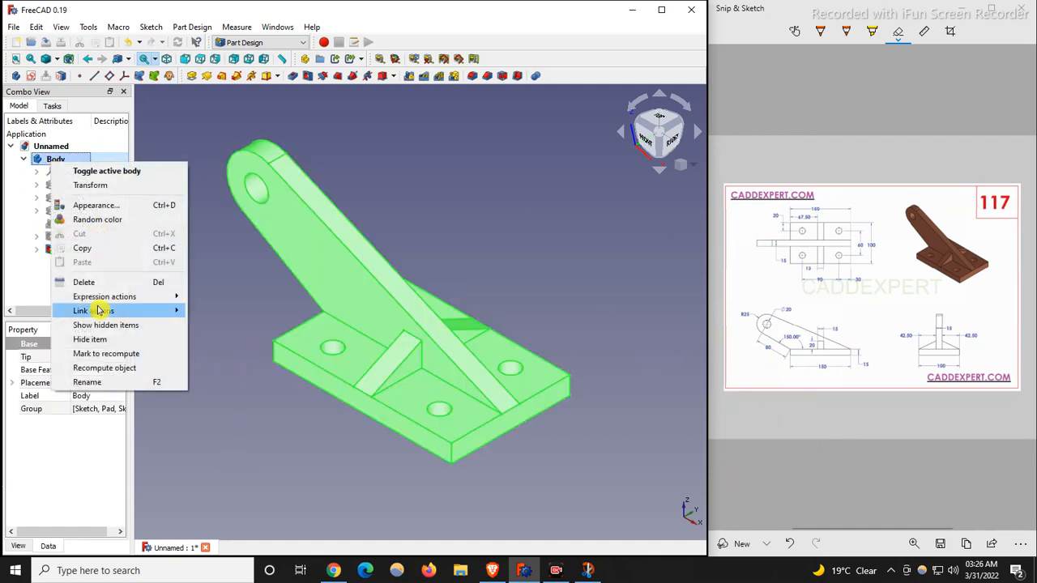
pyautogui.click(105, 209)
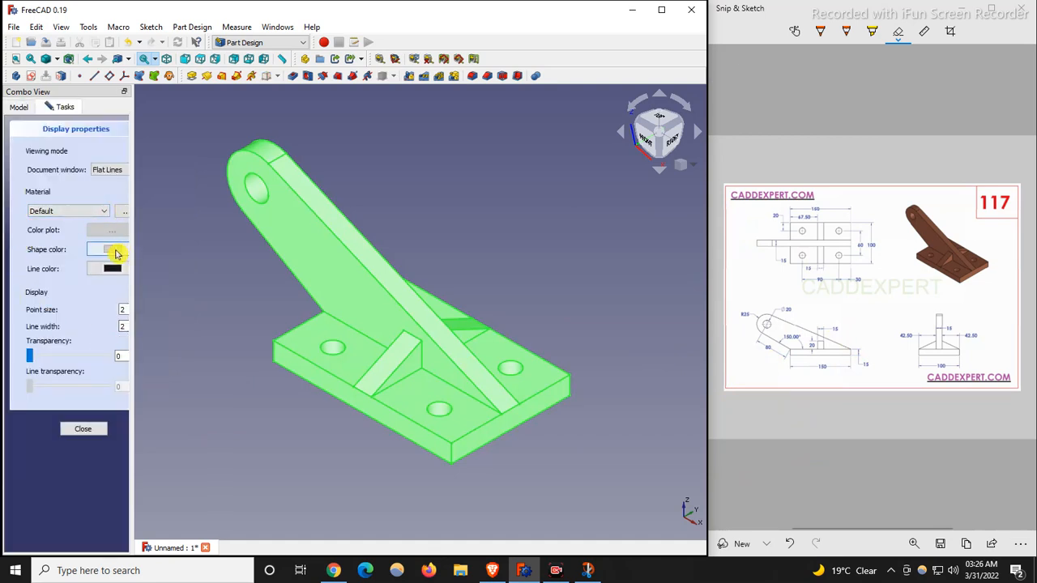
pyautogui.moveTo(132, 263); pyautogui.dragTo(154, 264)
pyautogui.click(113, 249)
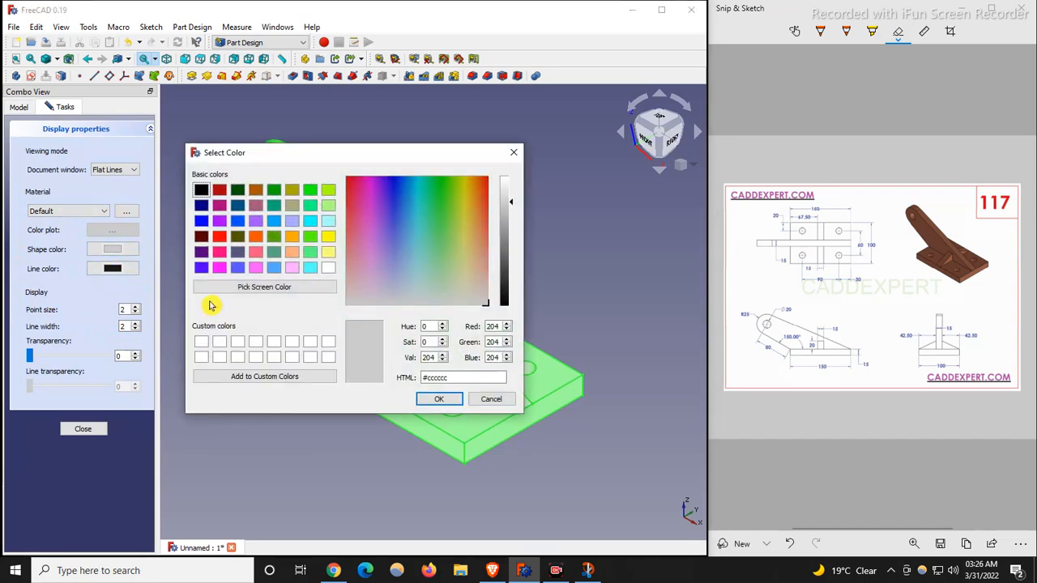
pyautogui.click(222, 208)
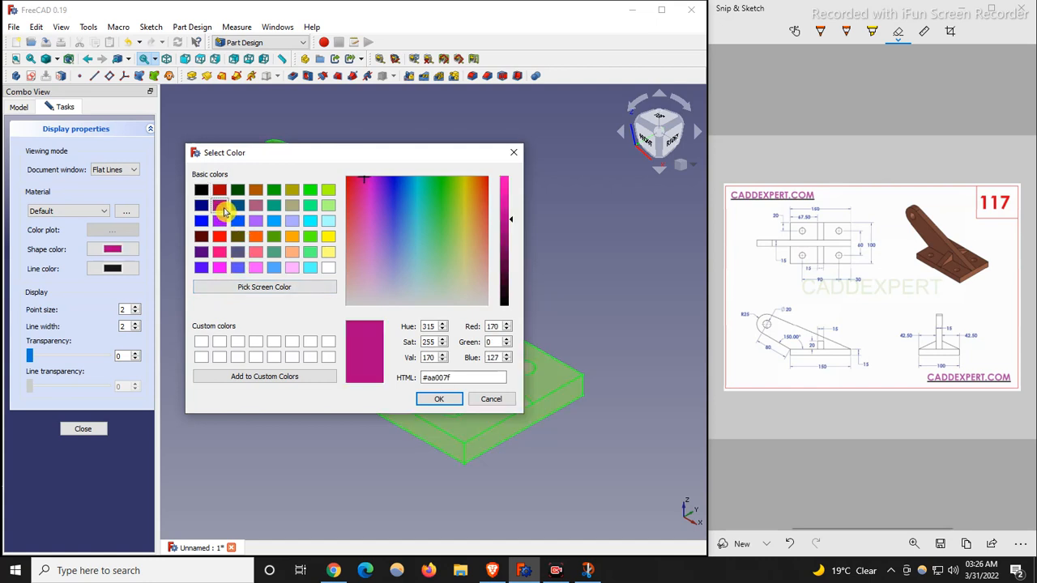
pyautogui.click(255, 191)
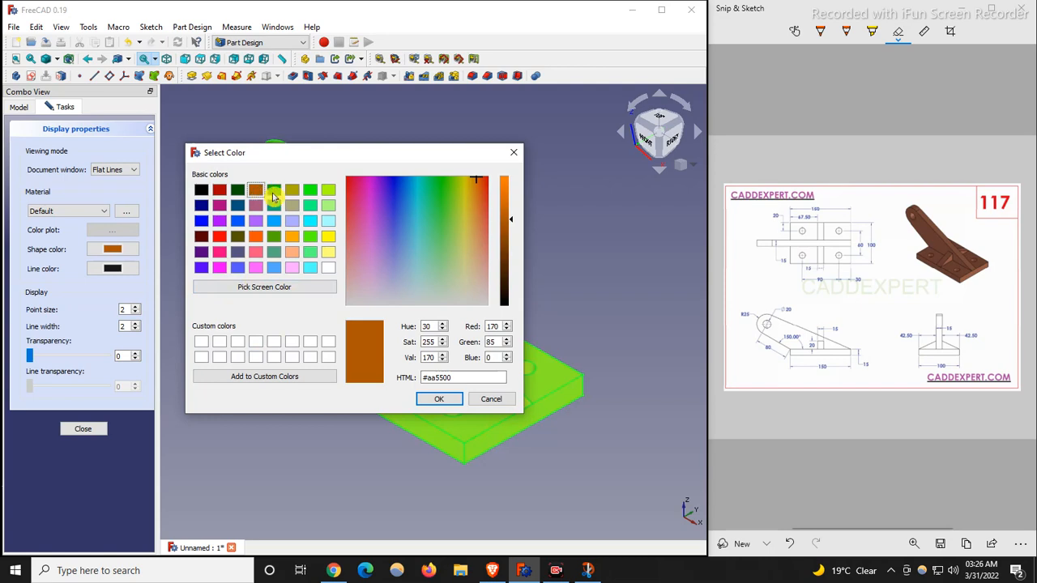
pyautogui.click(432, 399)
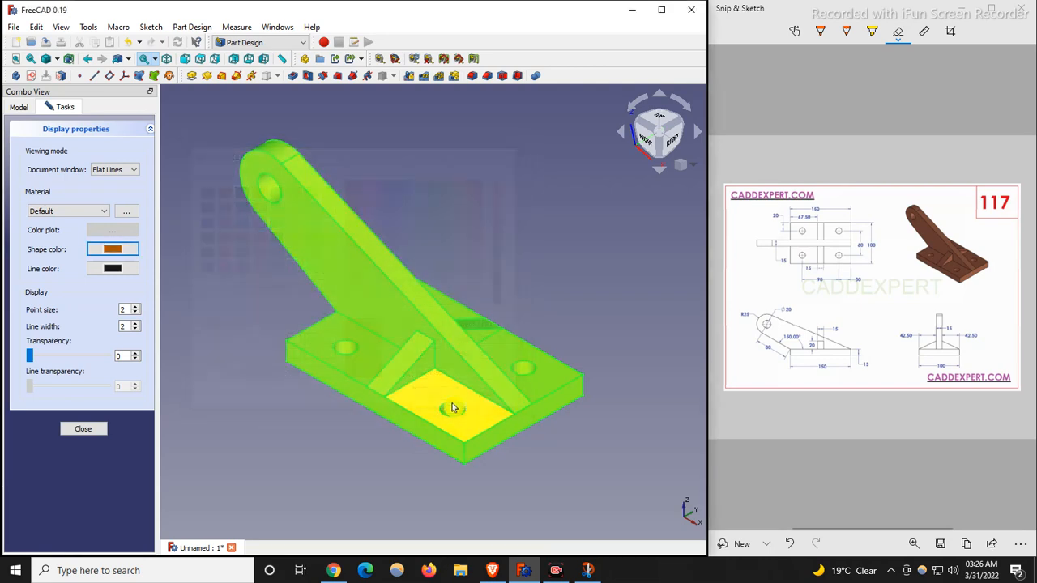
pyautogui.click(640, 240)
pyautogui.scroll(-2, 425, 278)
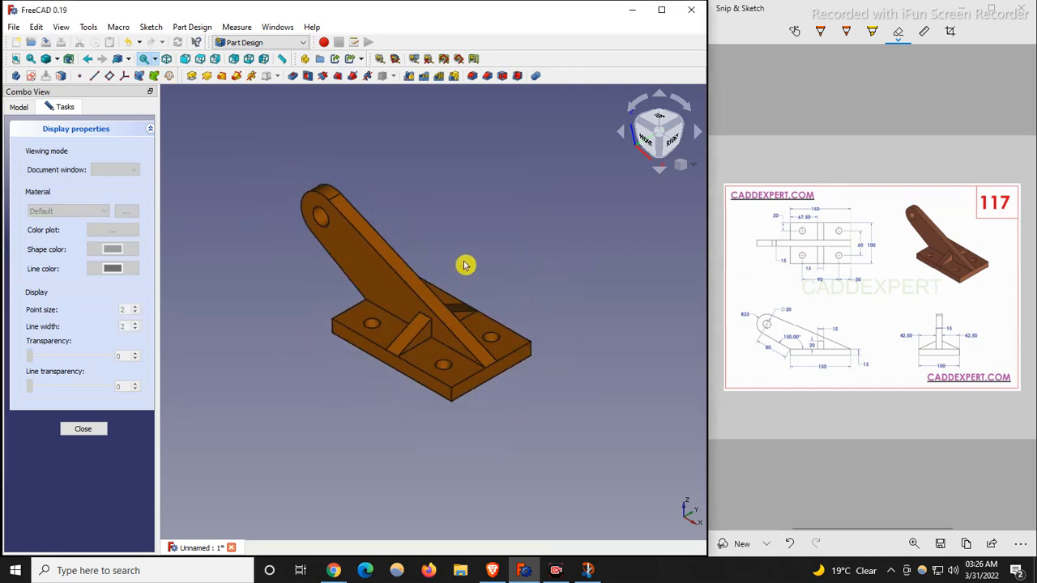
pyautogui.scroll(1, 473, 260)
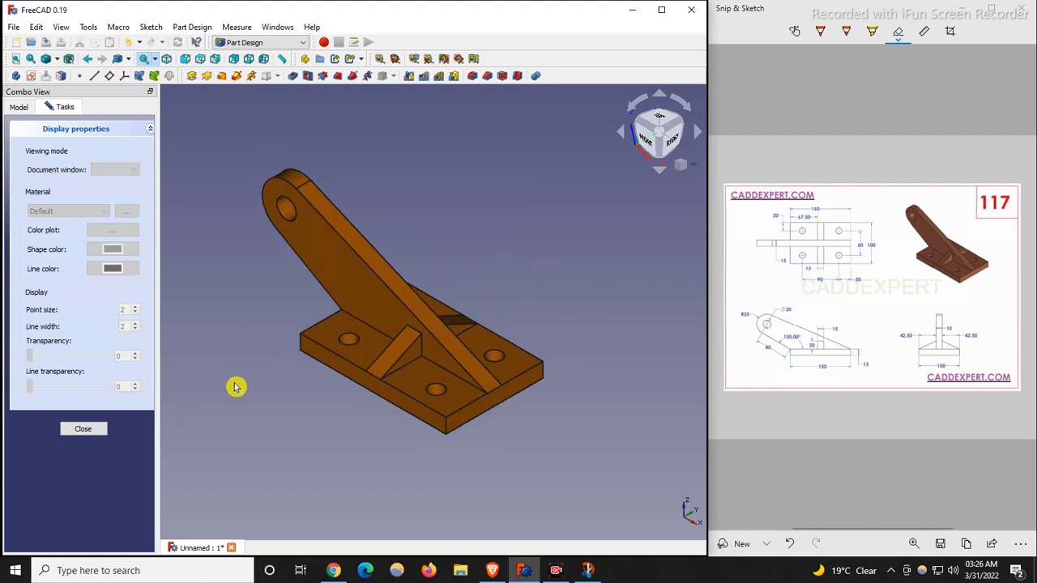
pyautogui.click(83, 428)
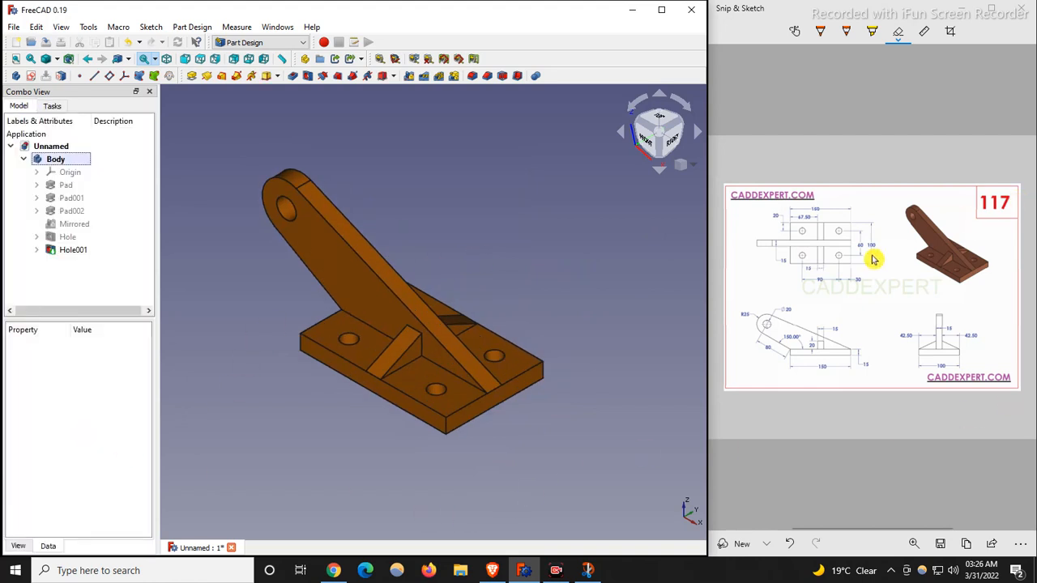